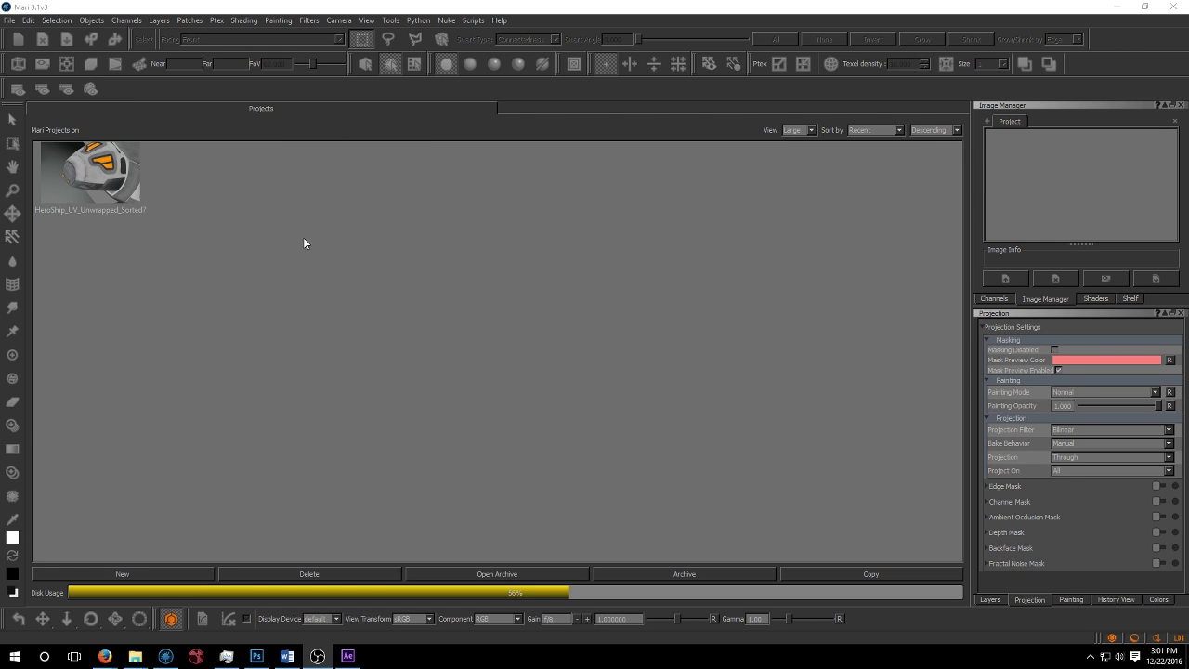
Step: Start a new project and name it MariTutorial
click(17, 39)
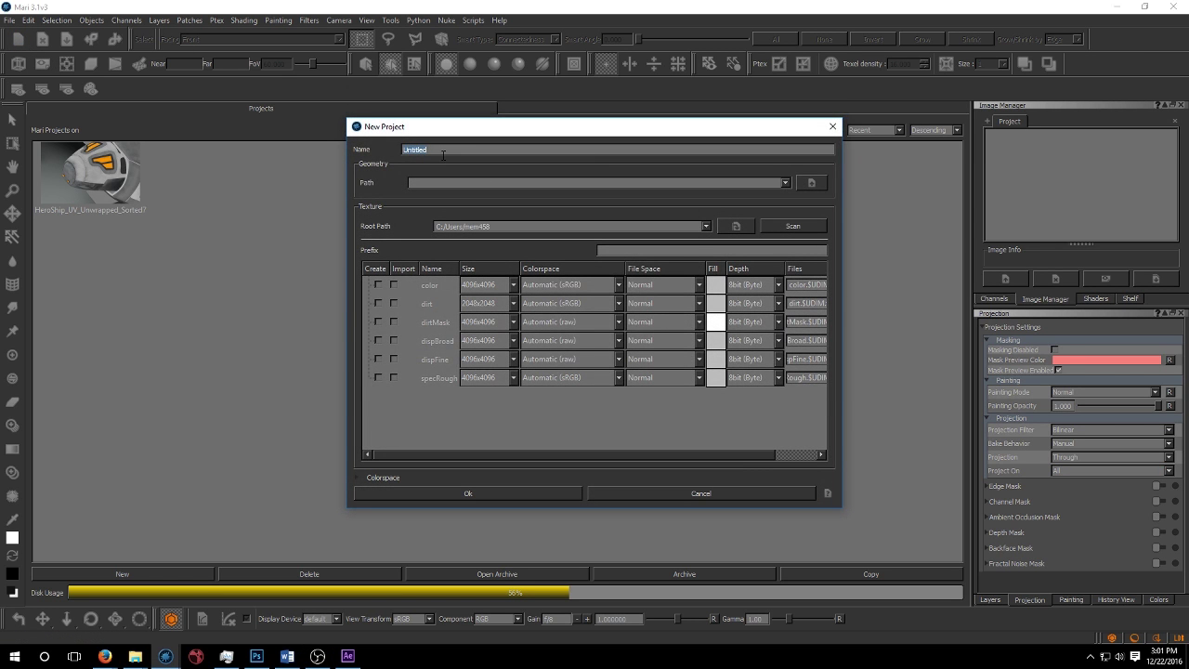
text(MariTutorial)
Step: Load object_Unwrapped.obj from the MariTutorial folder as the project's geometry
click(785, 182)
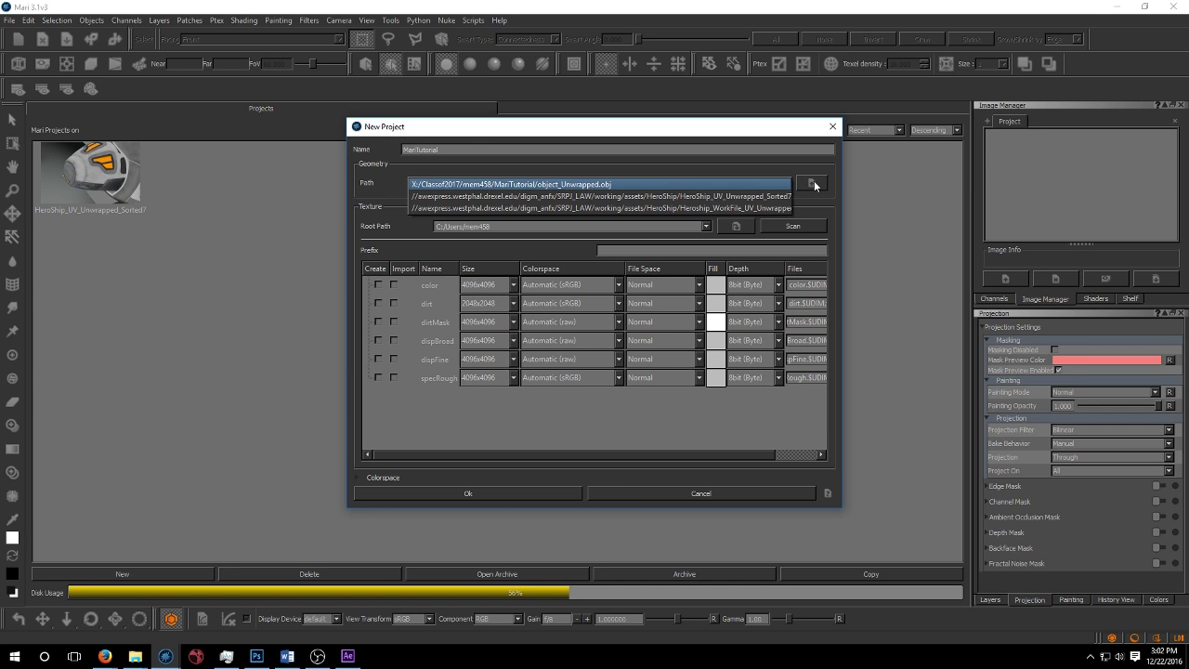
click(803, 182)
click(807, 182)
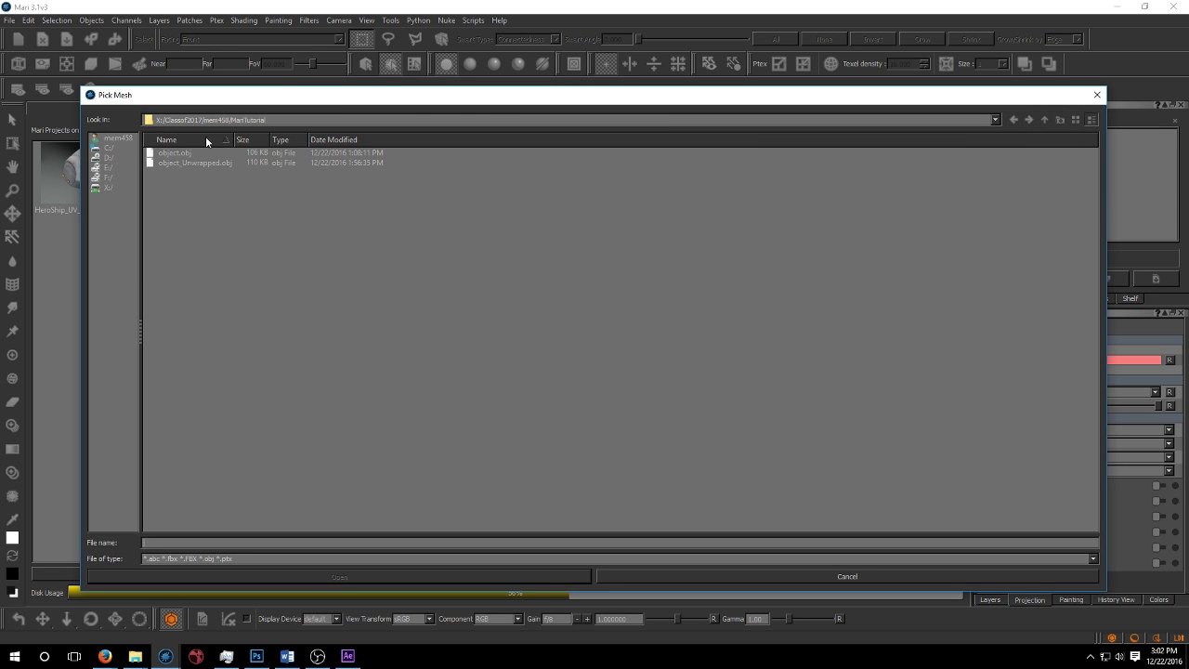
click(193, 164)
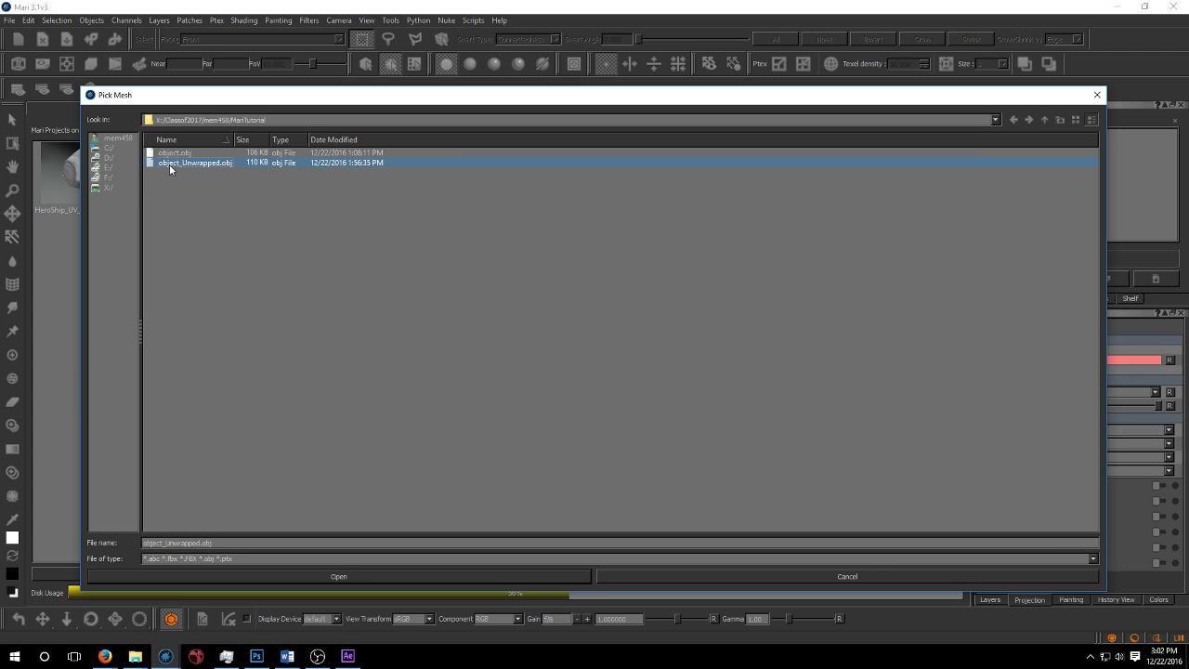
double_click(169, 163)
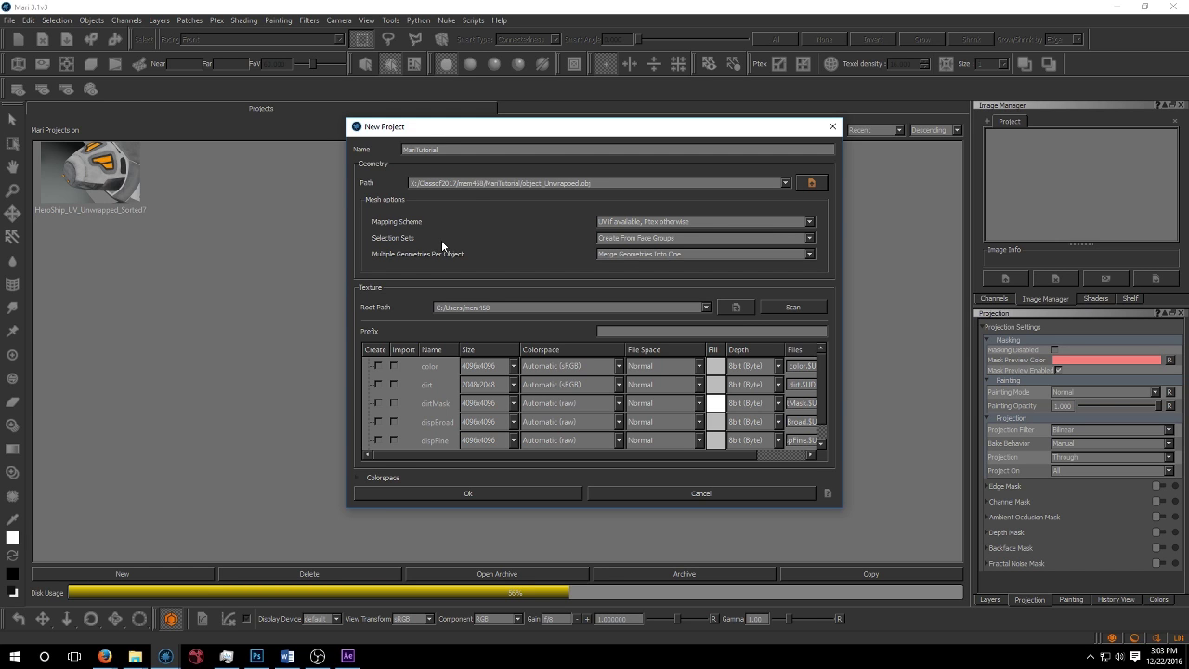
Step: Set the texture root path to the MariTutorial folder on the X: drive and create the project
click(641, 251)
click(601, 254)
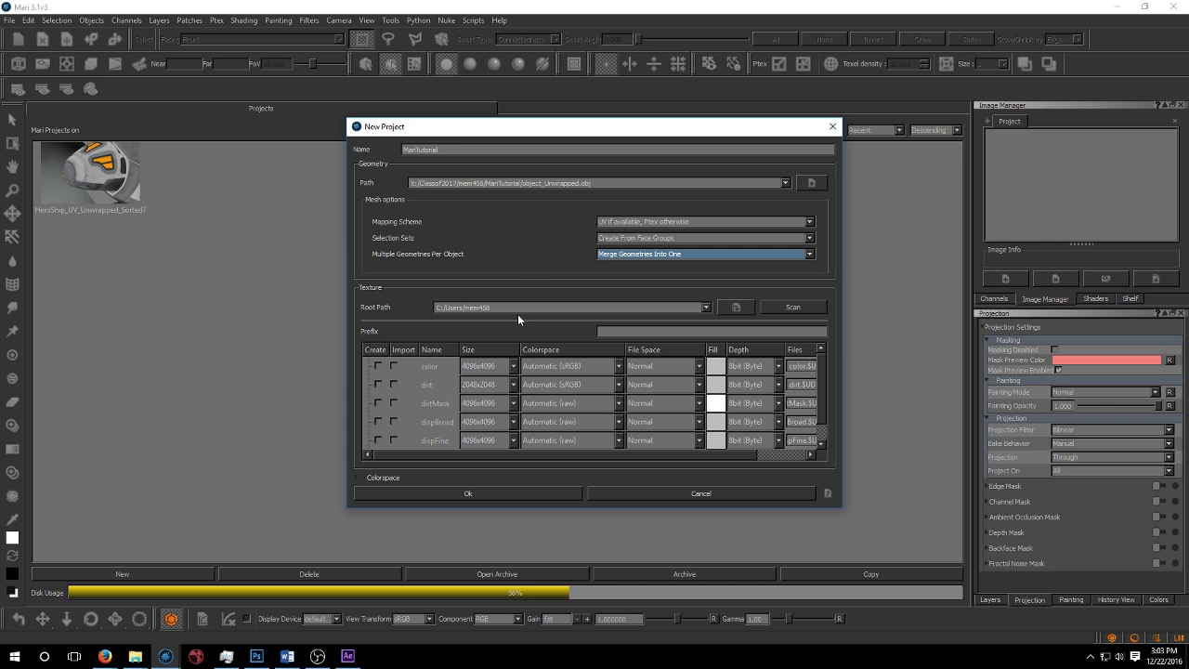
click(736, 306)
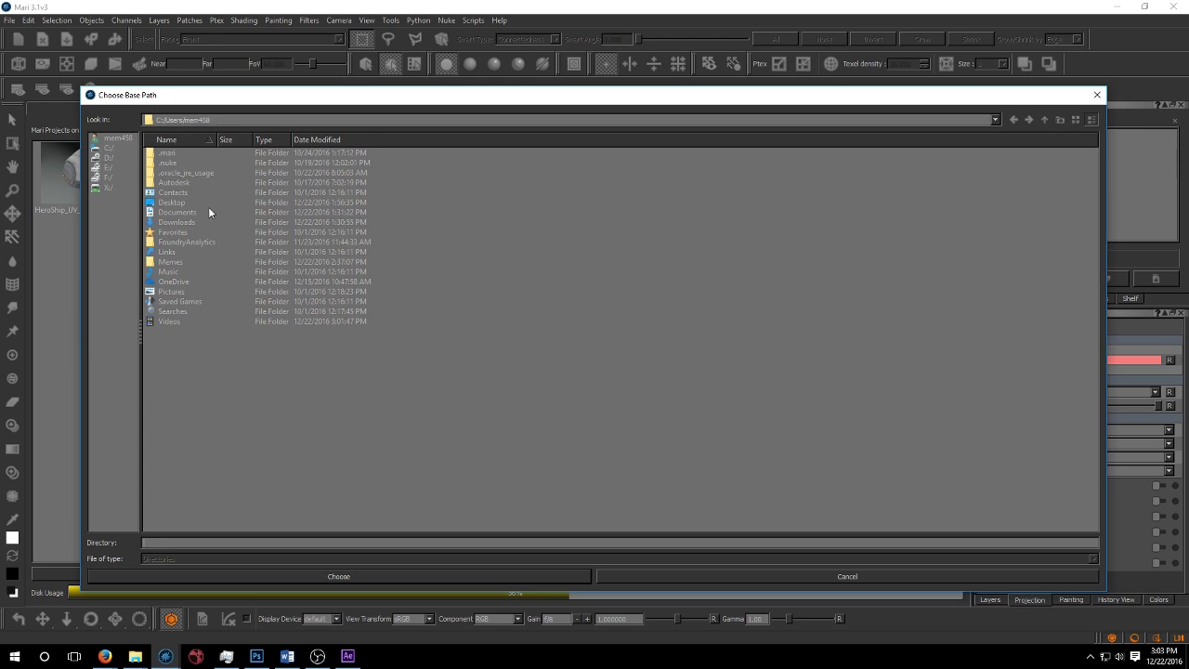
click(105, 186)
click(186, 203)
double_click(173, 203)
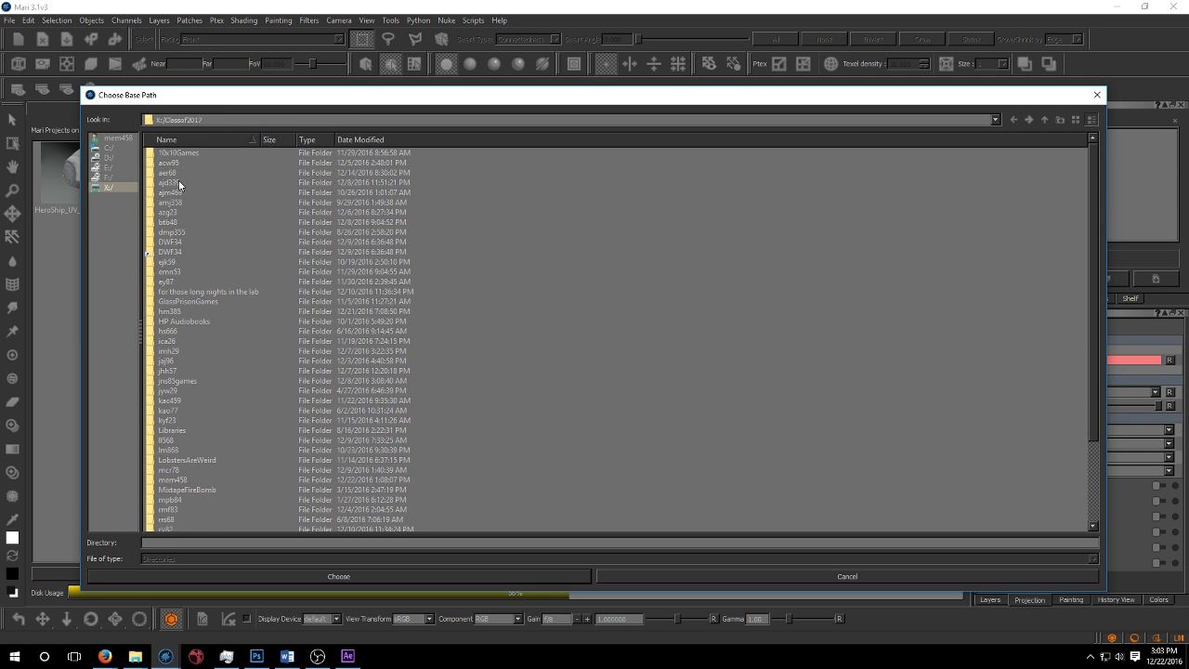
double_click(174, 479)
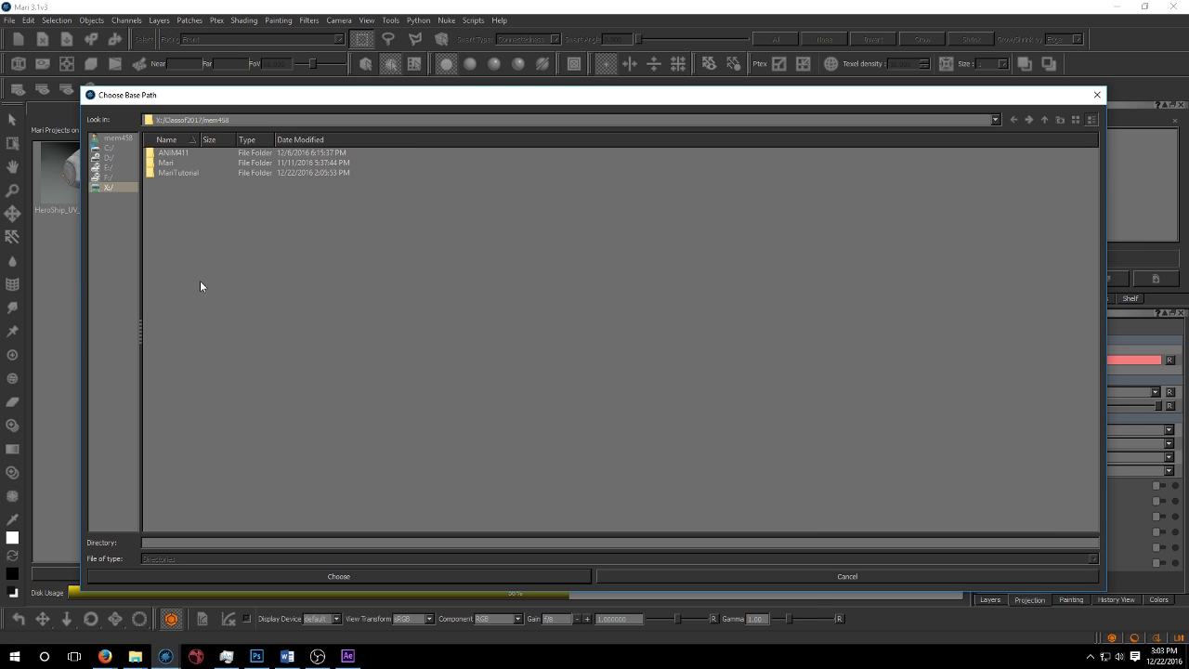
double_click(181, 173)
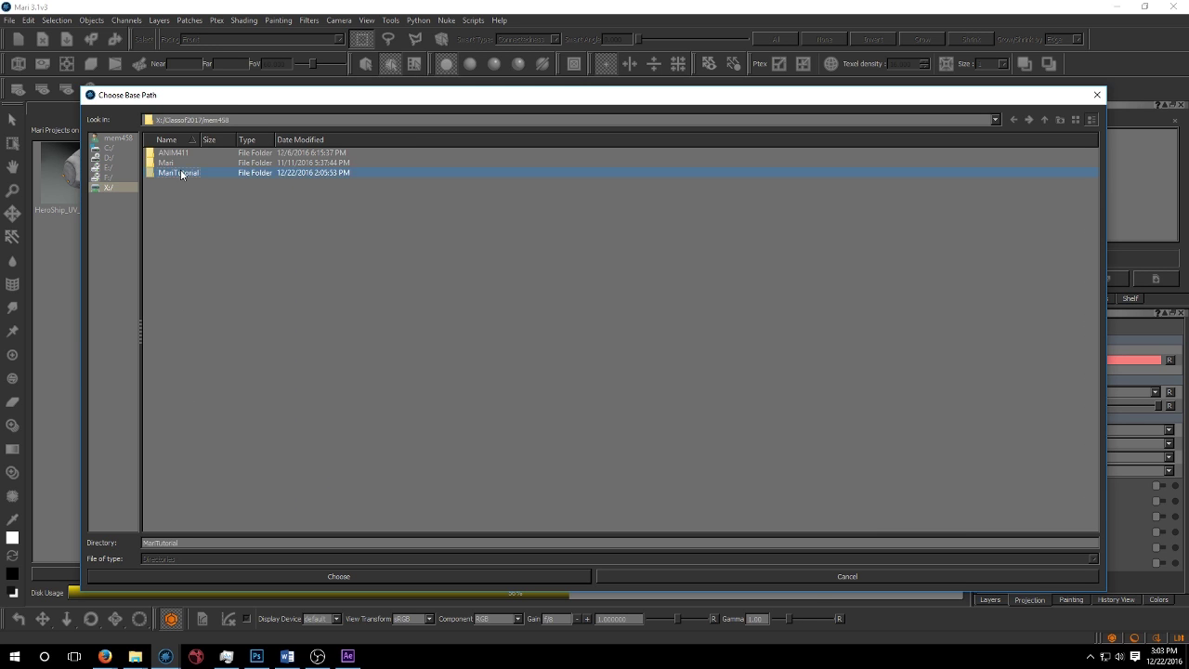
click(437, 575)
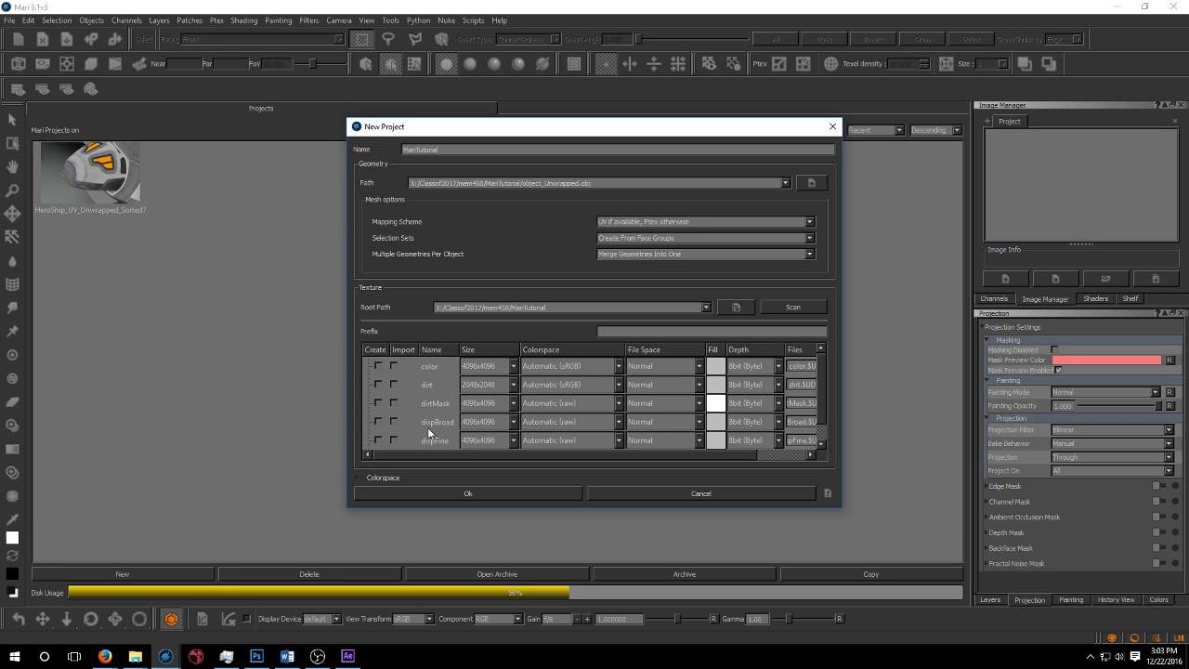
click(431, 496)
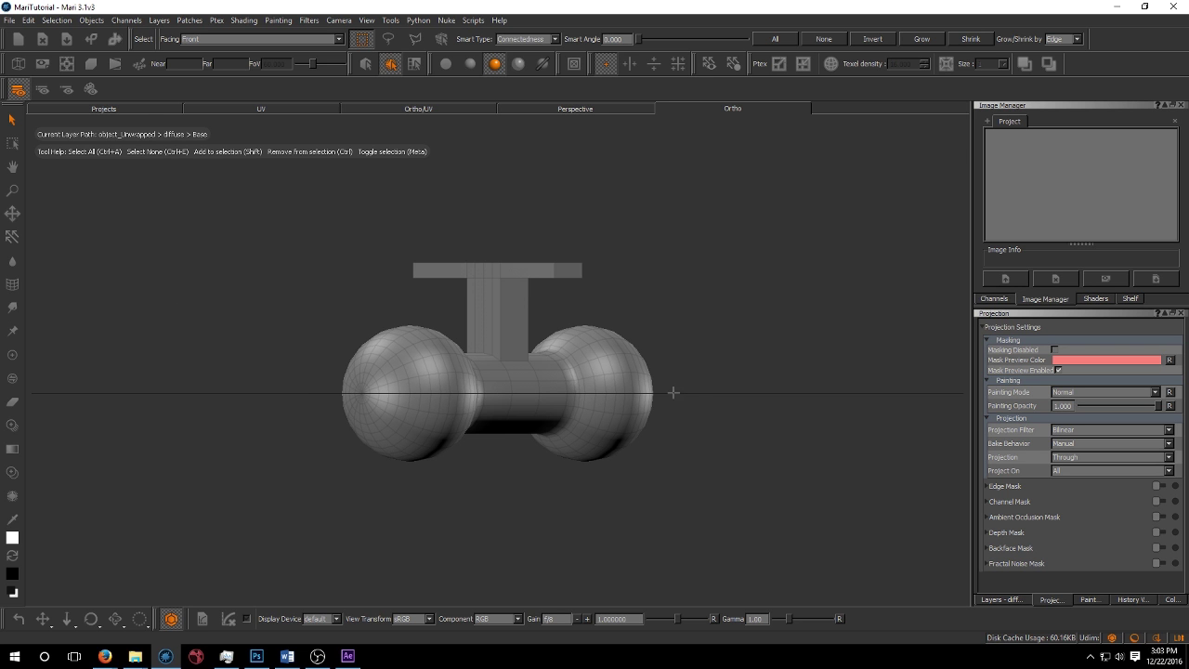
Step: Add a BRDF shader to the object
alt+drag(685, 396, 651, 414)
click(1095, 299)
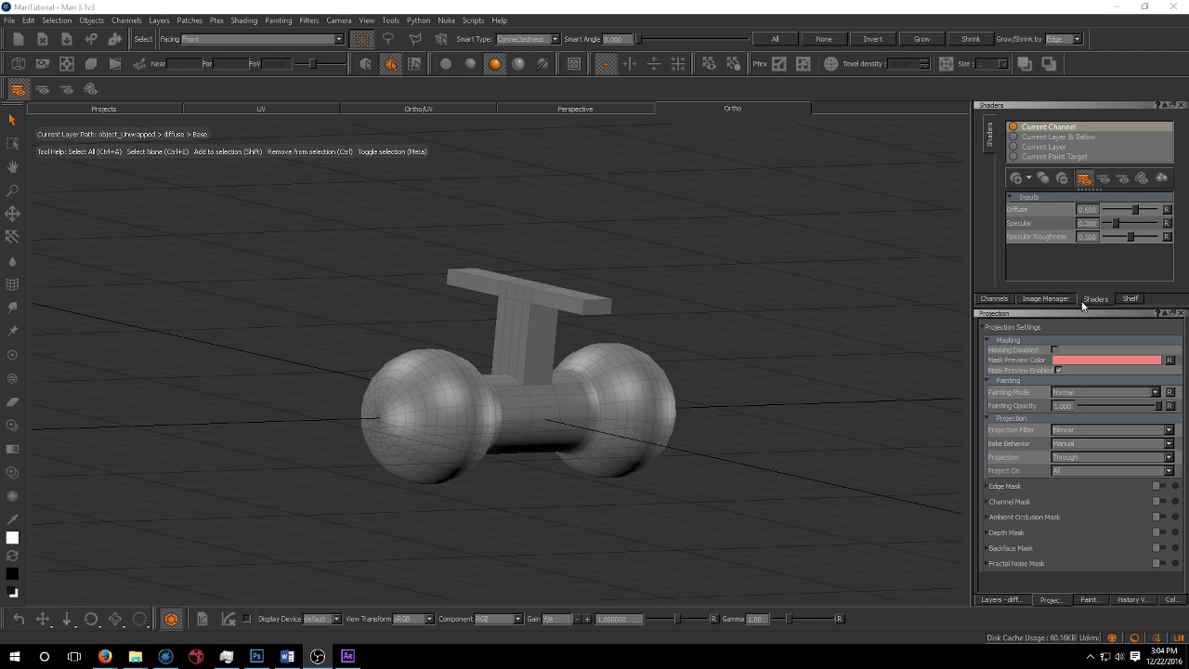
click(1029, 178)
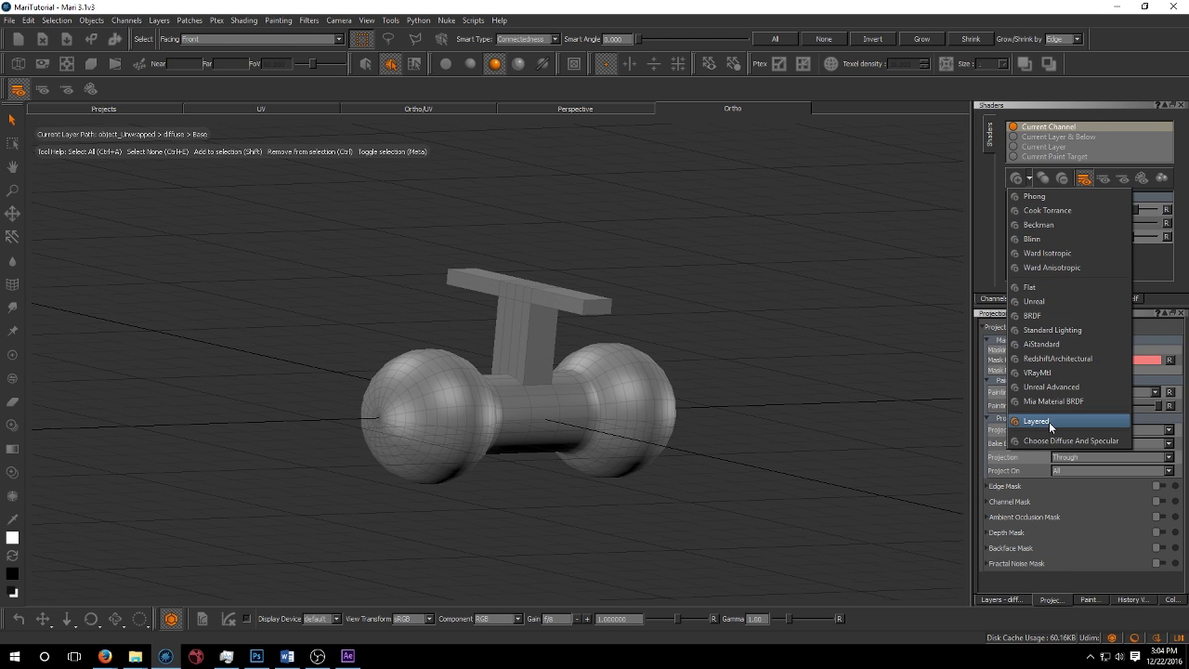
click(1040, 315)
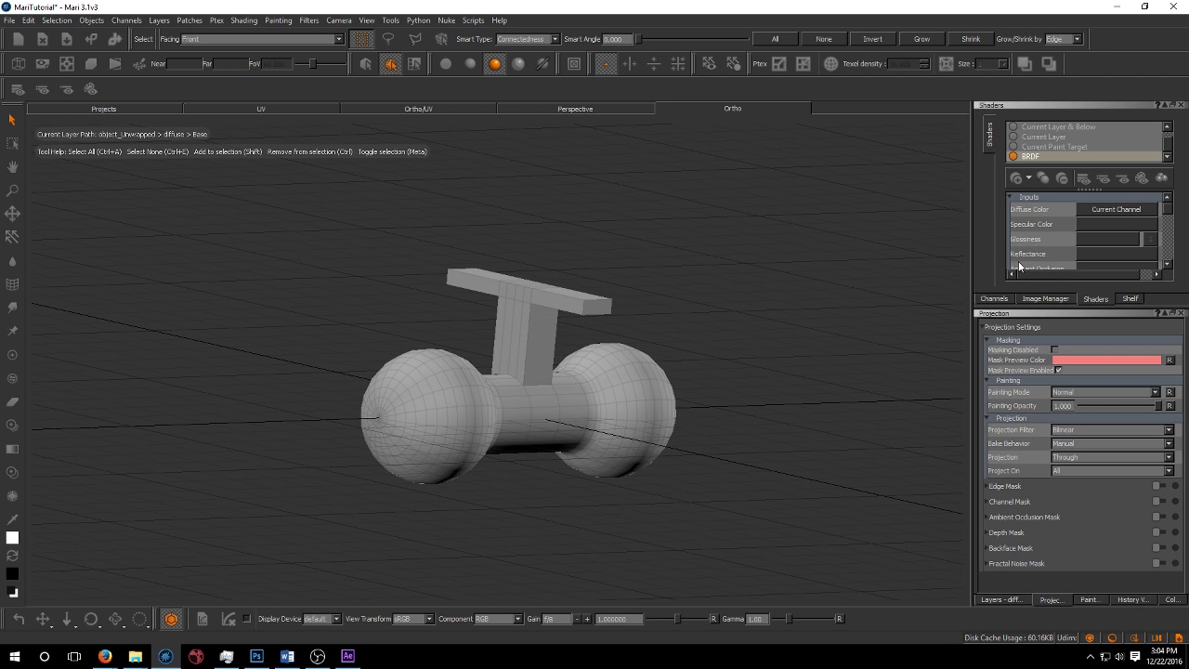
Step: Assign the diffuse channel to the BRDF shader's Diffuse Color input
click(1119, 207)
click(1083, 208)
click(995, 299)
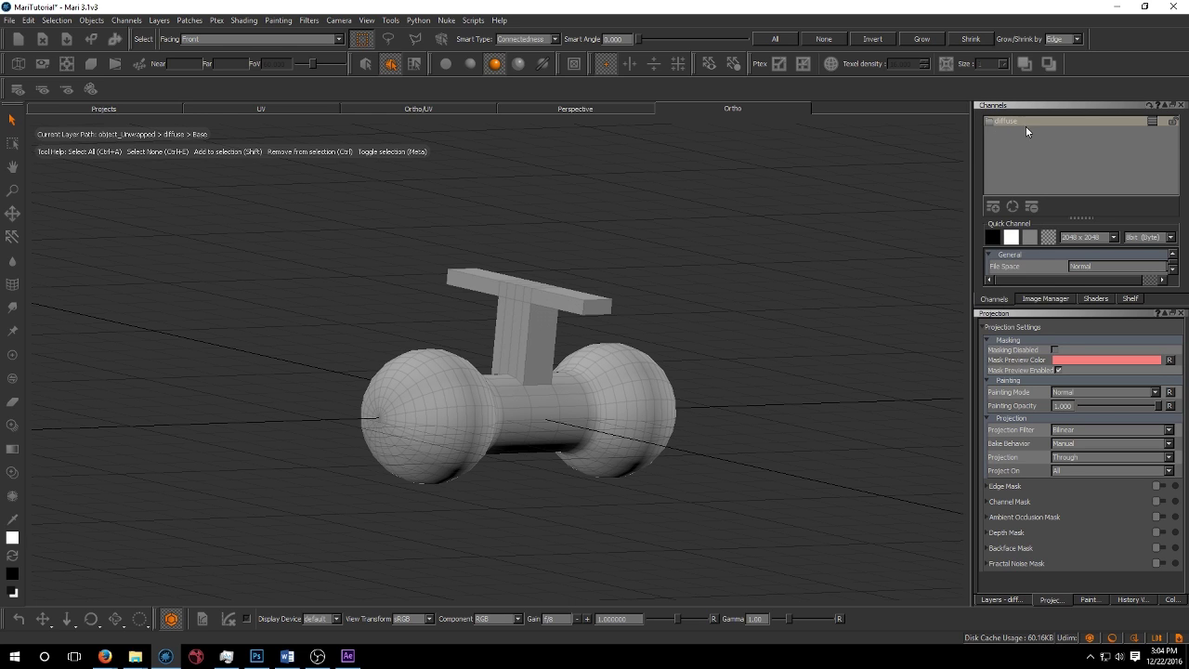
click(1097, 298)
click(1127, 209)
click(1097, 241)
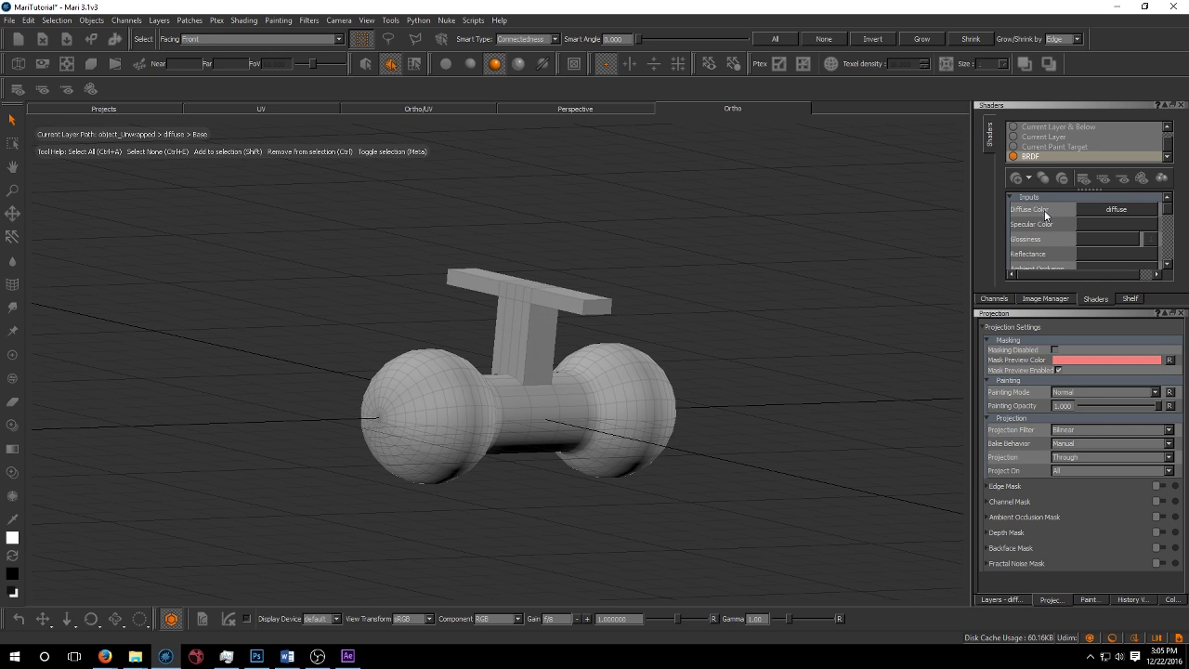
Step: Add a channel named specular with a size of 1024 x 1024
scroll(1041, 217, down, 2)
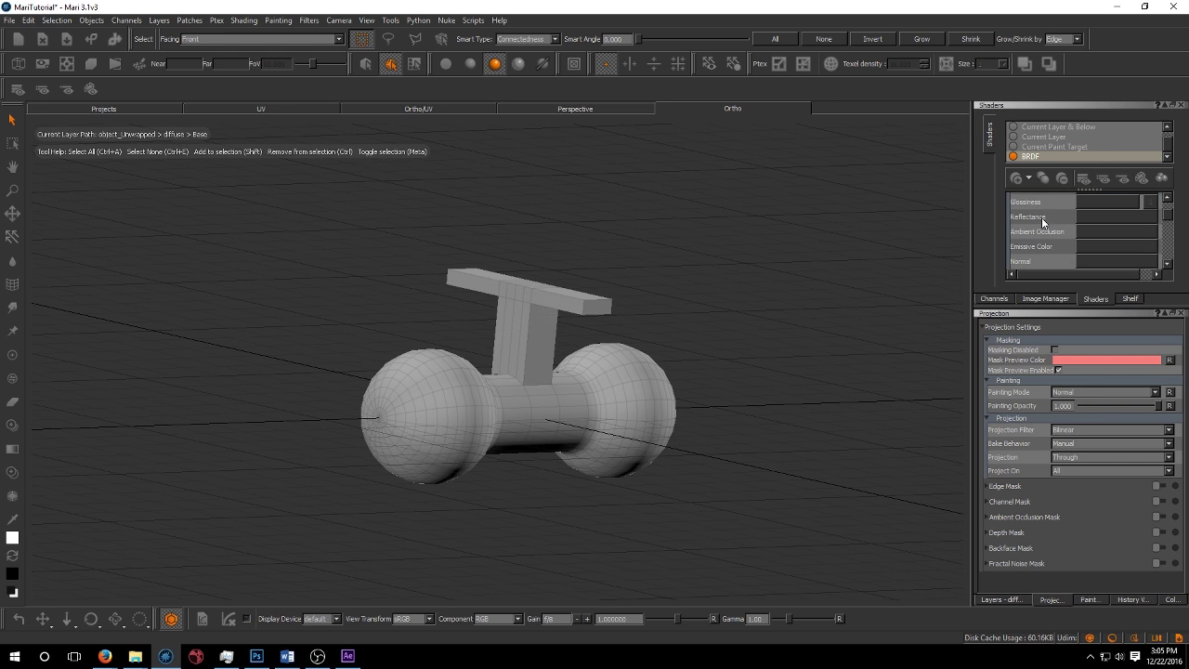
scroll(1073, 227, up, 2)
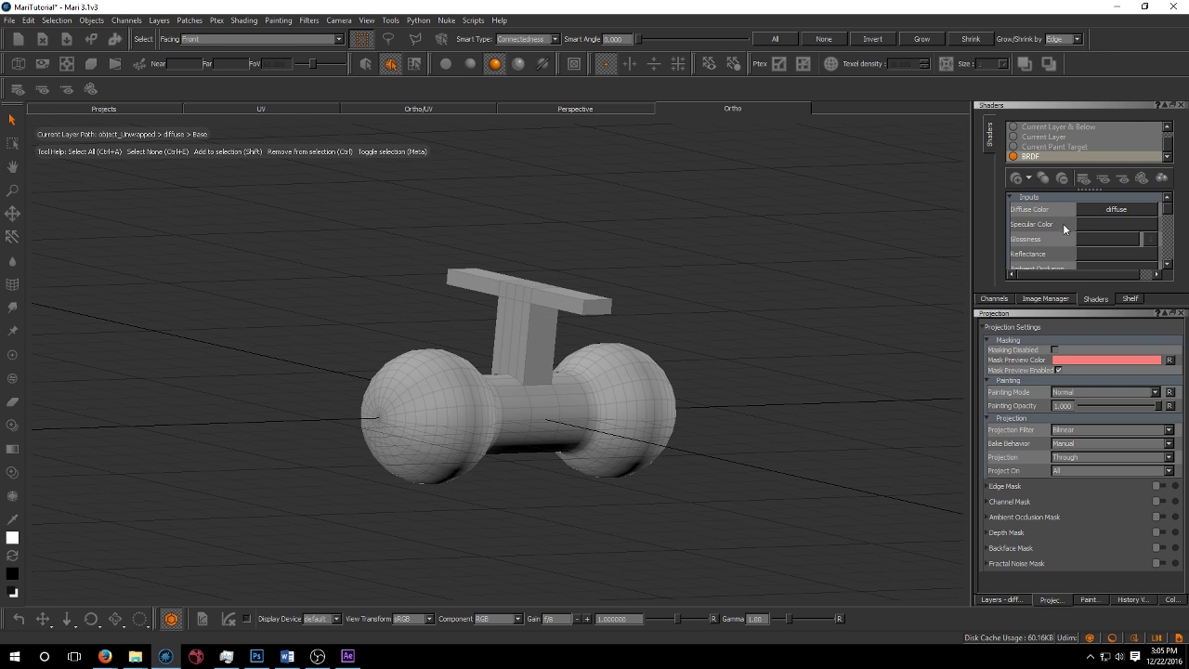
click(994, 298)
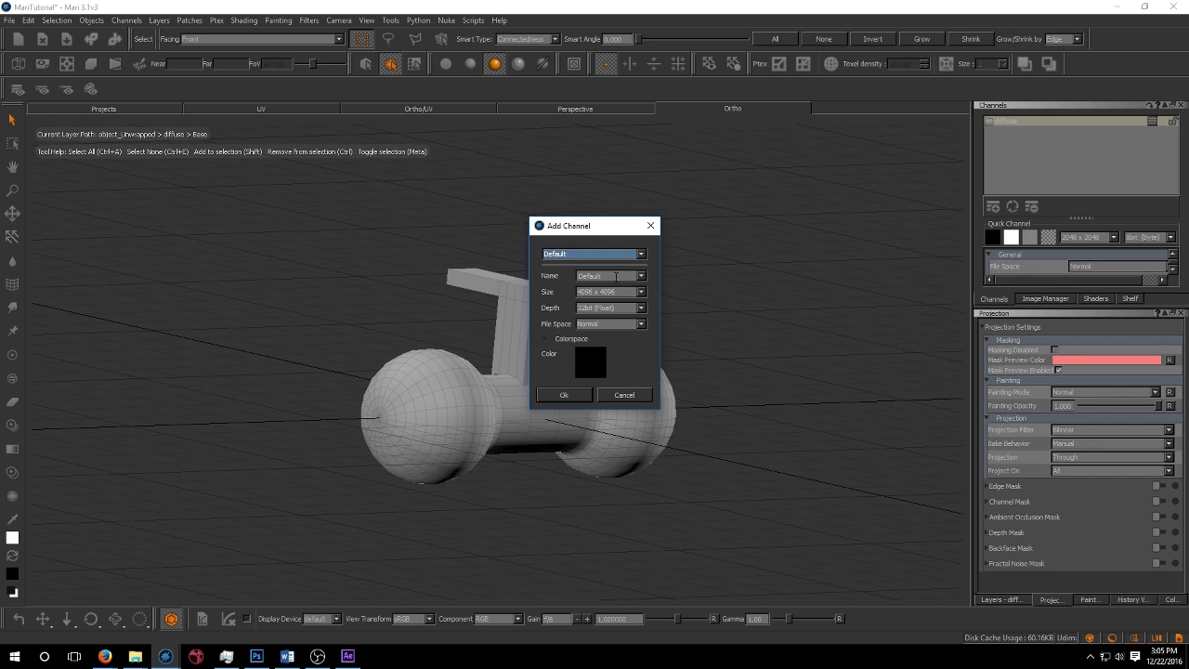
drag(613, 276, 520, 263)
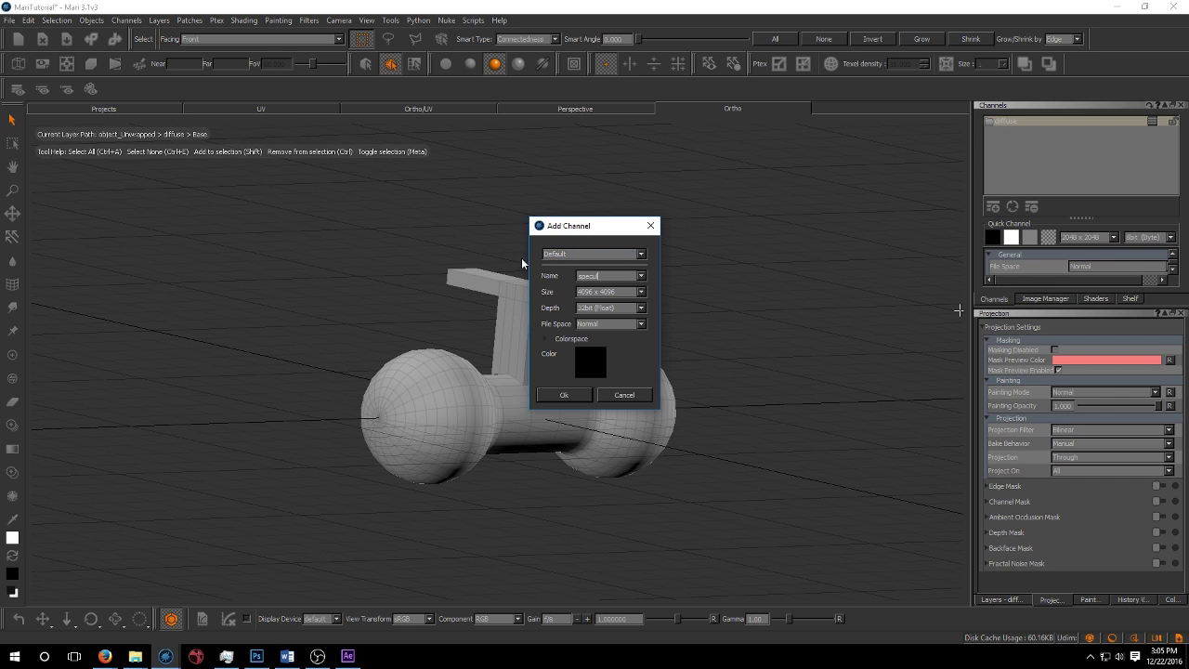
click(634, 293)
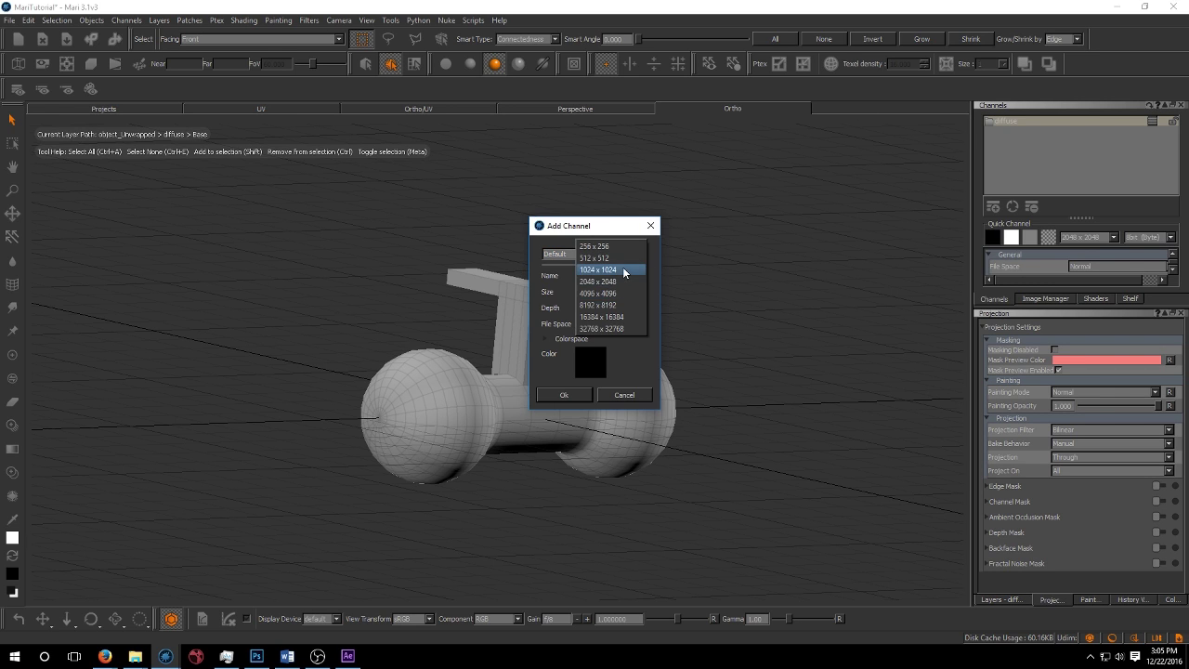
click(622, 268)
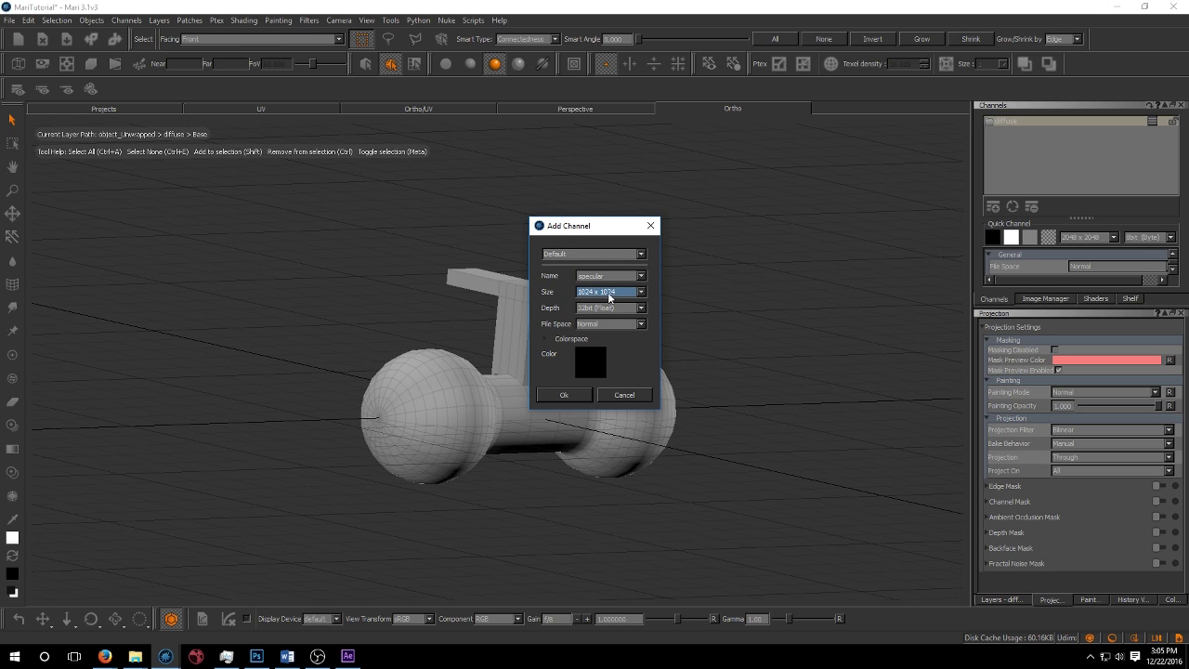
click(561, 398)
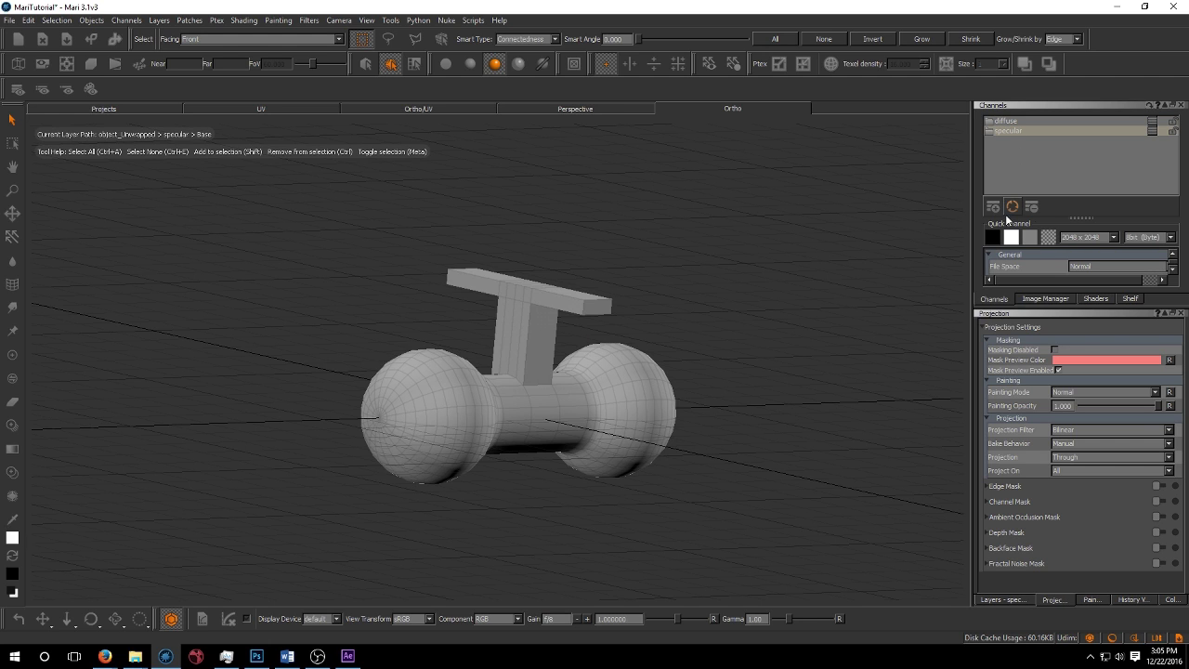
Step: Assign the specular channel to the BRDF shader's Specular Color input
click(1095, 298)
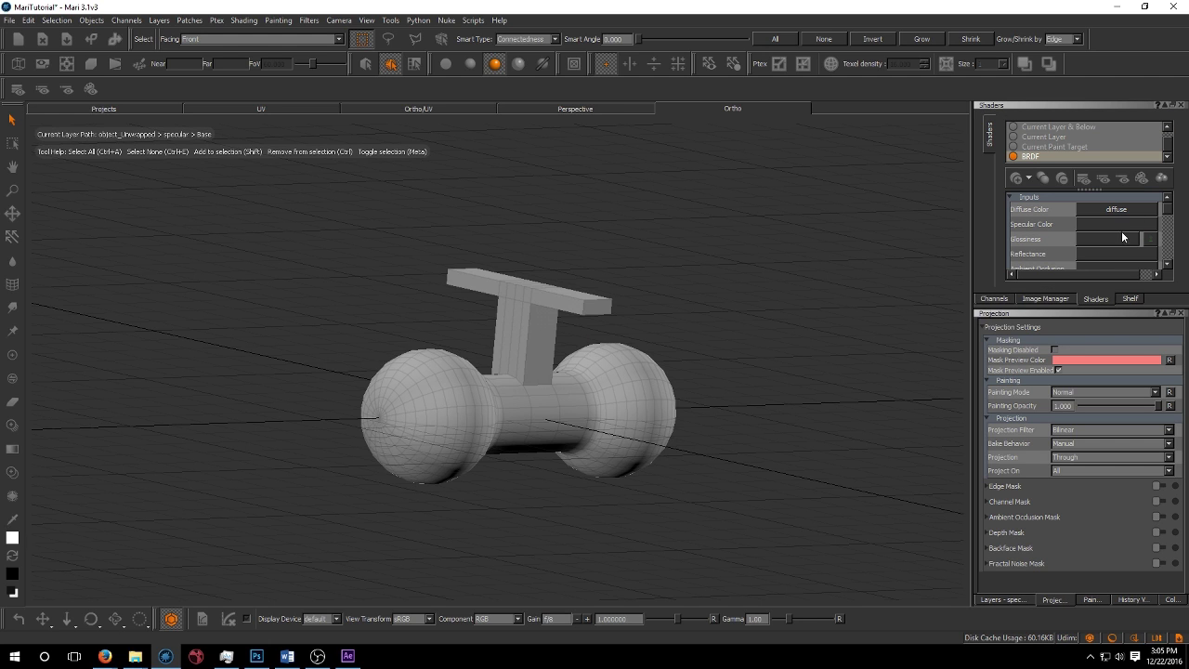
click(1089, 223)
click(1089, 266)
scroll(1060, 221, down, 3)
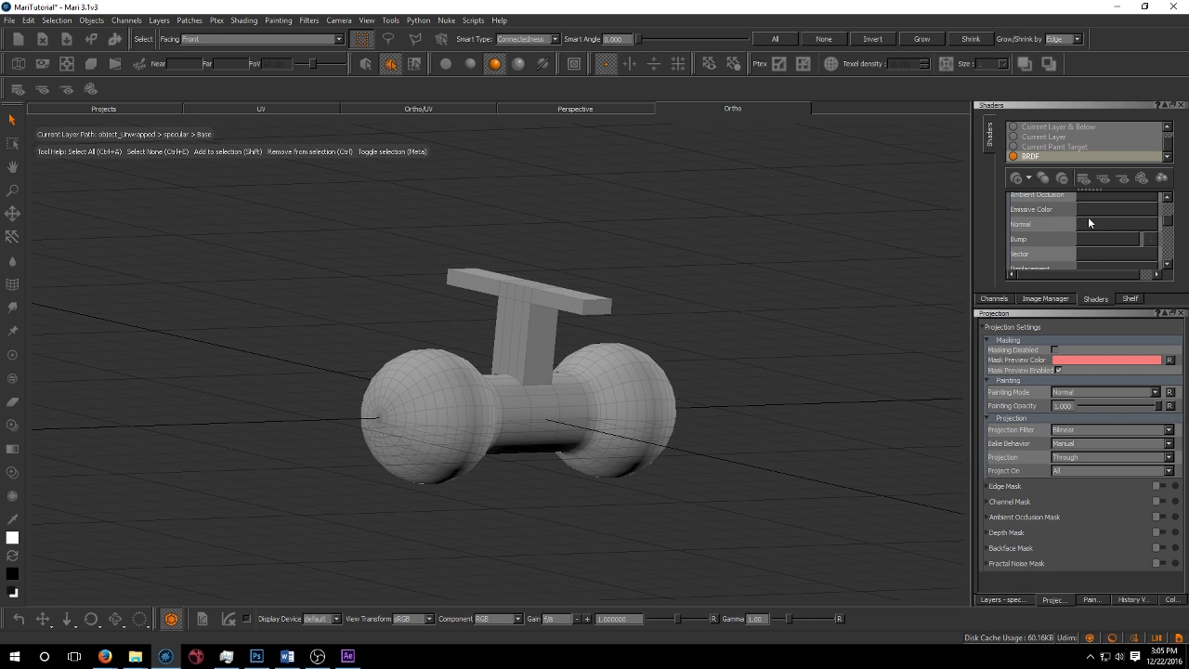
scroll(1089, 221, up, 3)
Step: Make the diffuse channel active and display the object in the combined Ortho/UV view
click(995, 299)
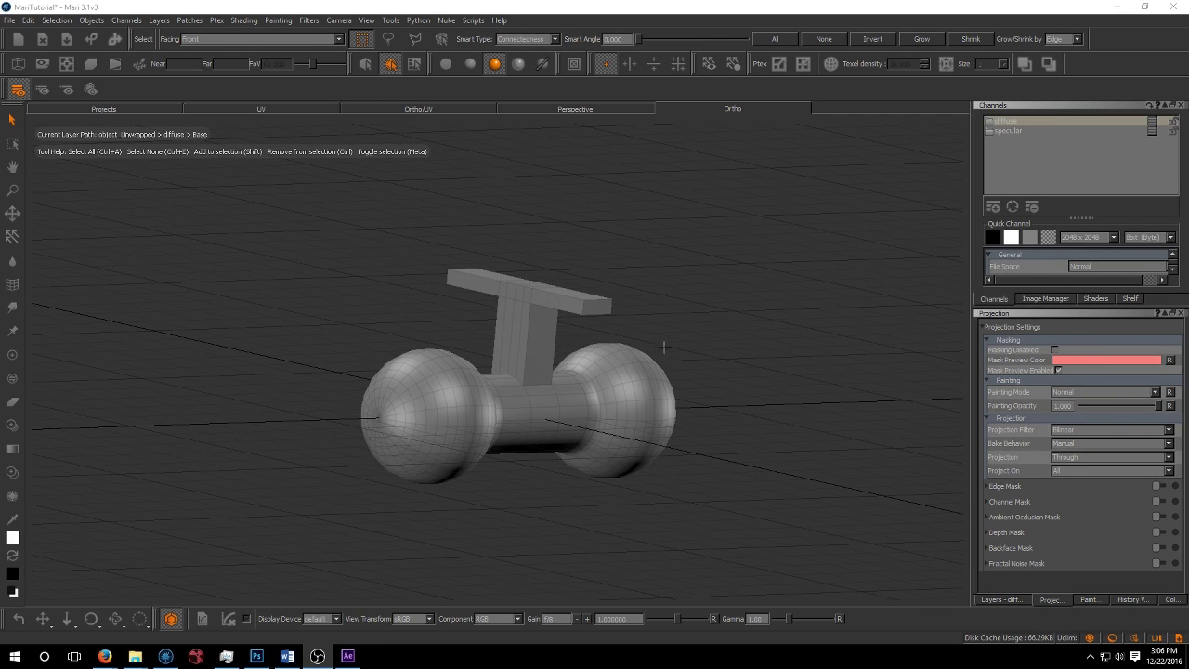
alt+drag(571, 430, 526, 419)
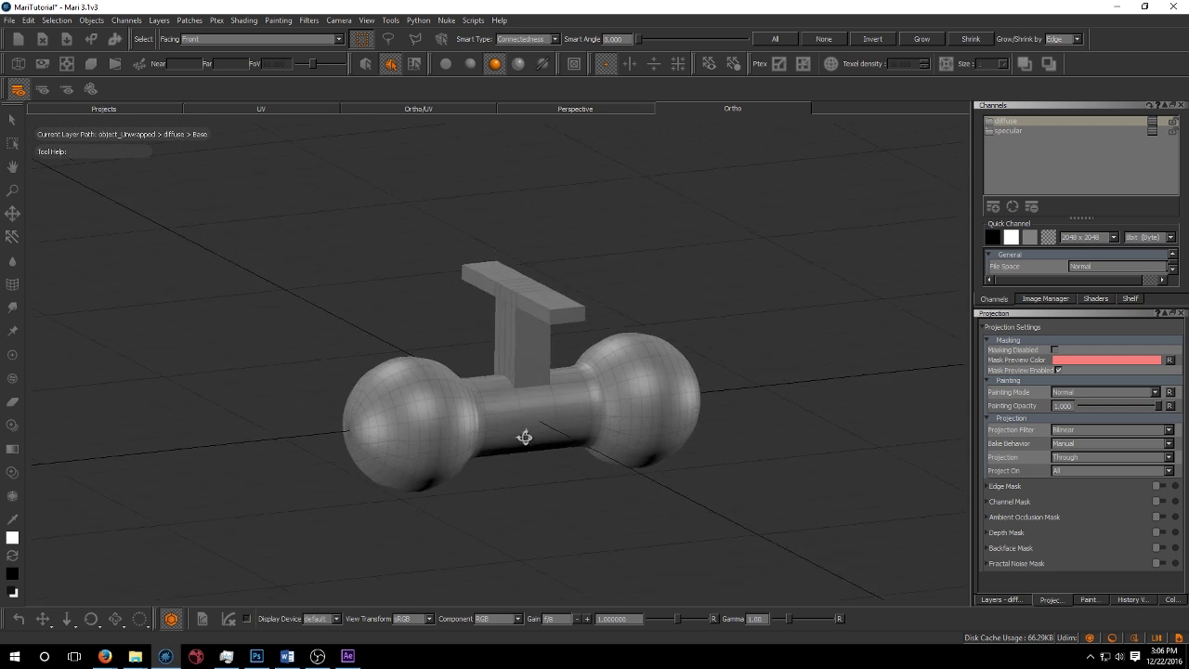
click(381, 109)
alt+drag(599, 383, 281, 364)
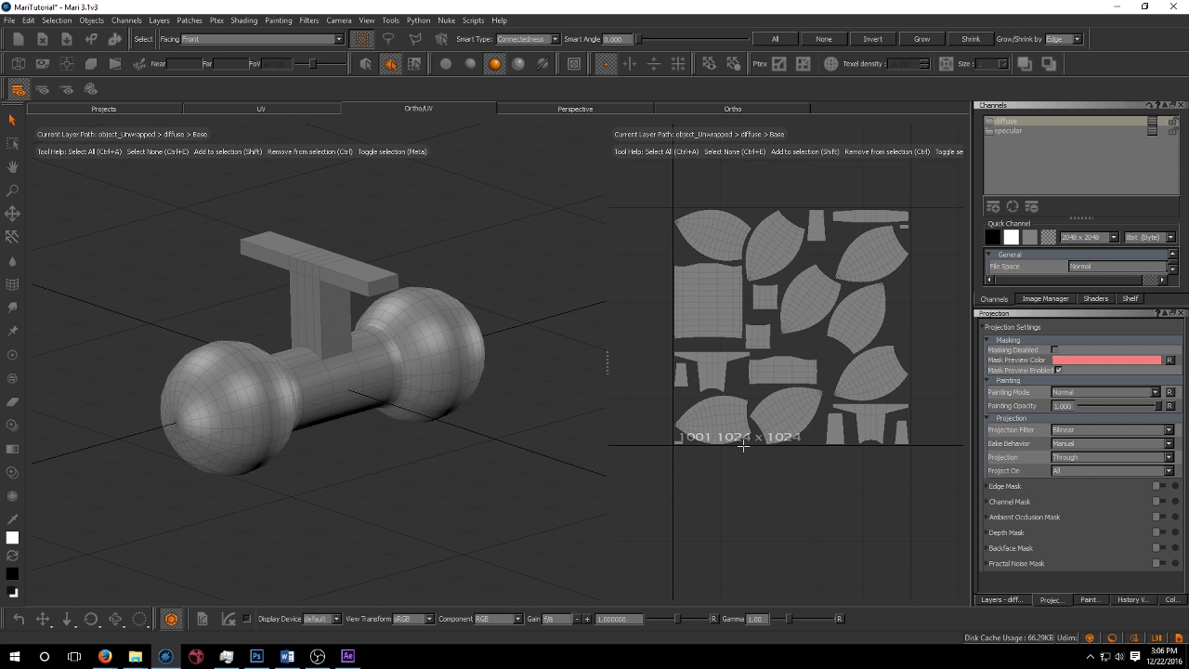
Step: Examine the object's UV layout in patch 1001 and the surrounding UV grid
alt+middle_drag(849, 346, 837, 366)
alt+right_drag(836, 366, 864, 359)
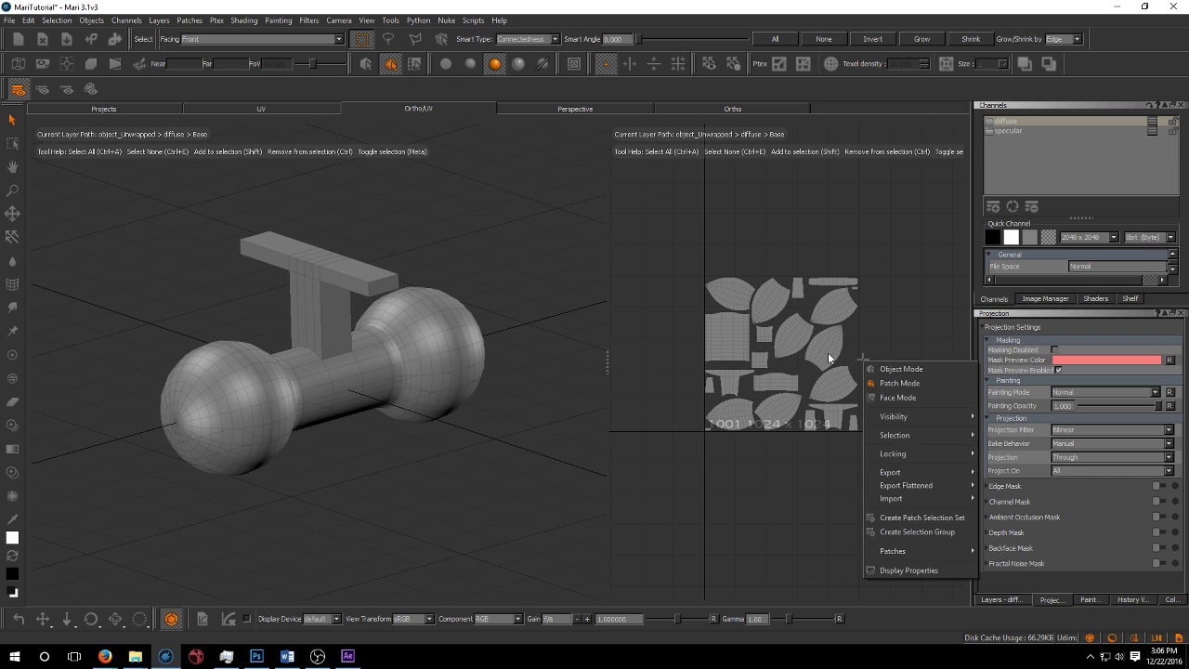
click(837, 359)
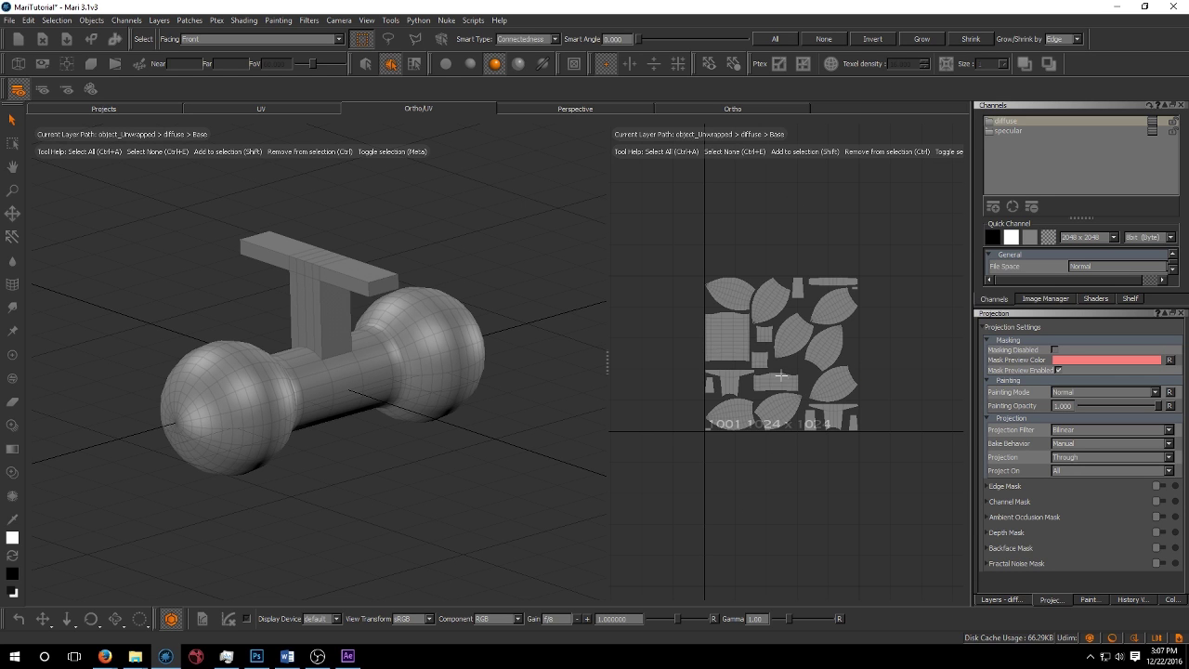
right_drag(802, 354, 806, 391)
middle_drag(806, 392, 788, 390)
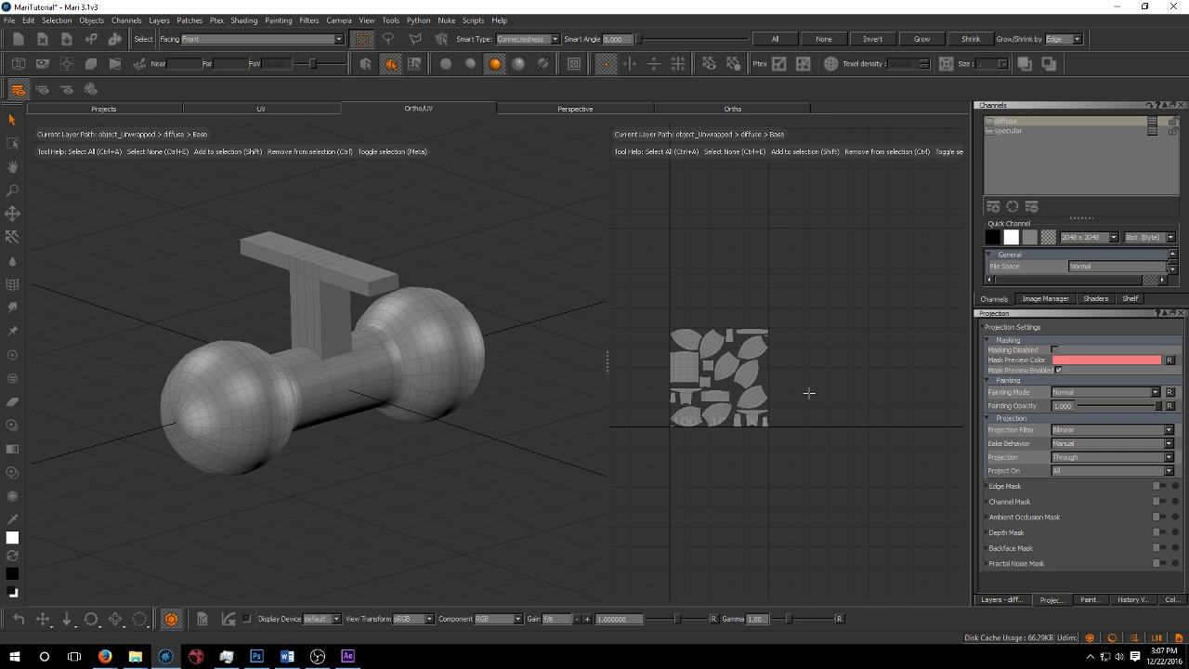
right_drag(927, 400, 838, 404)
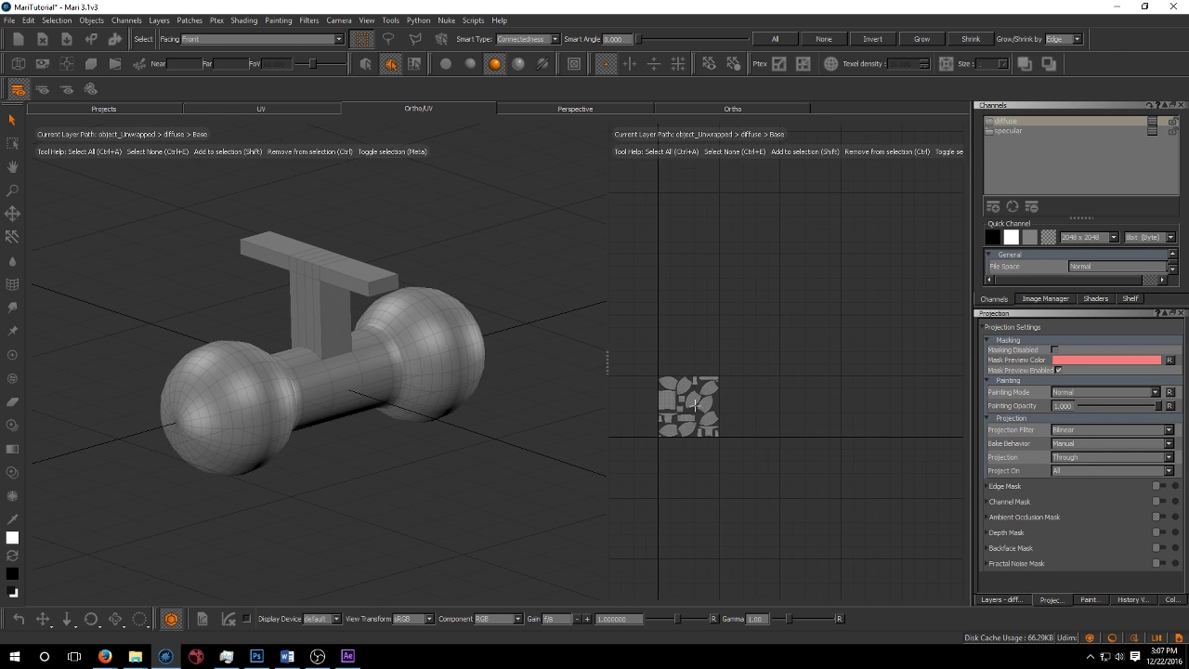
alt+right_drag(683, 410, 725, 410)
alt+middle_drag(725, 409, 863, 356)
alt+right_drag(706, 409, 743, 414)
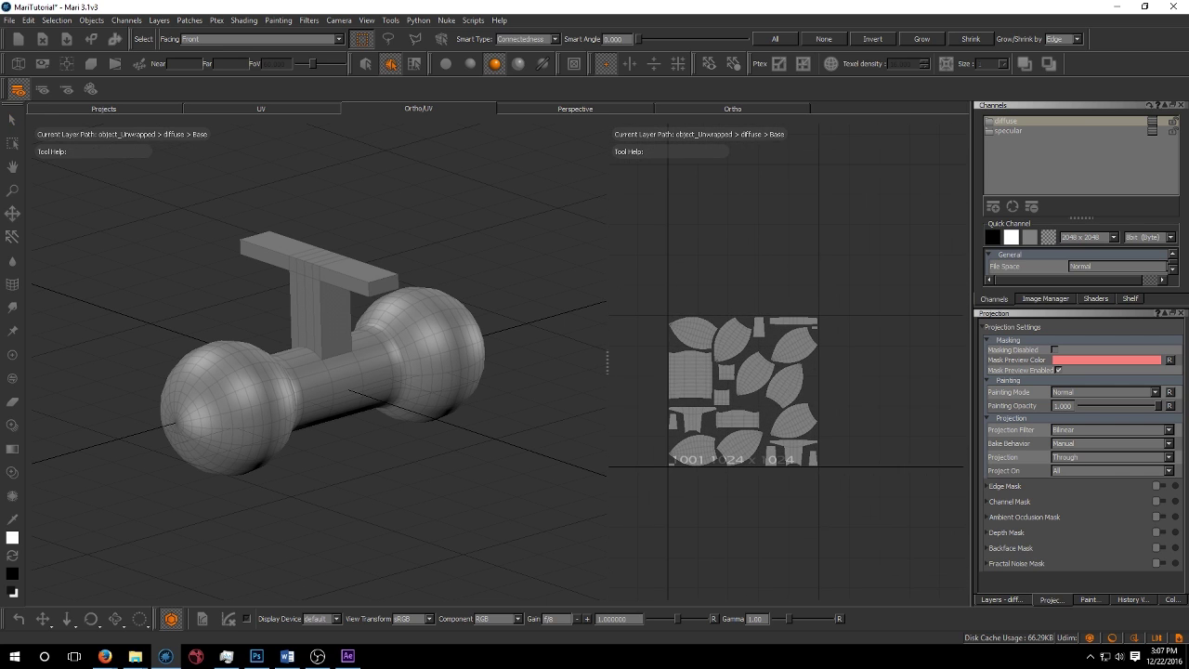
alt+middle_drag(744, 415, 741, 408)
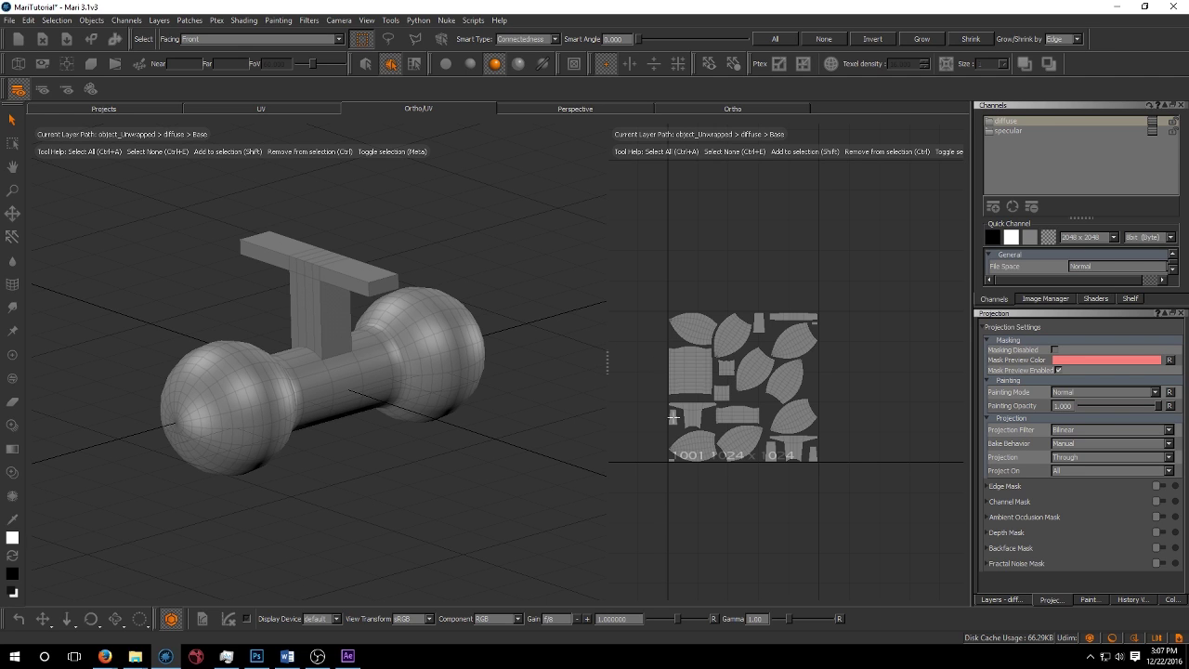
Step: Resize patch 1001 of the diffuse channel to 2048 x 2048
right_click(746, 397)
mouse_move(837, 593)
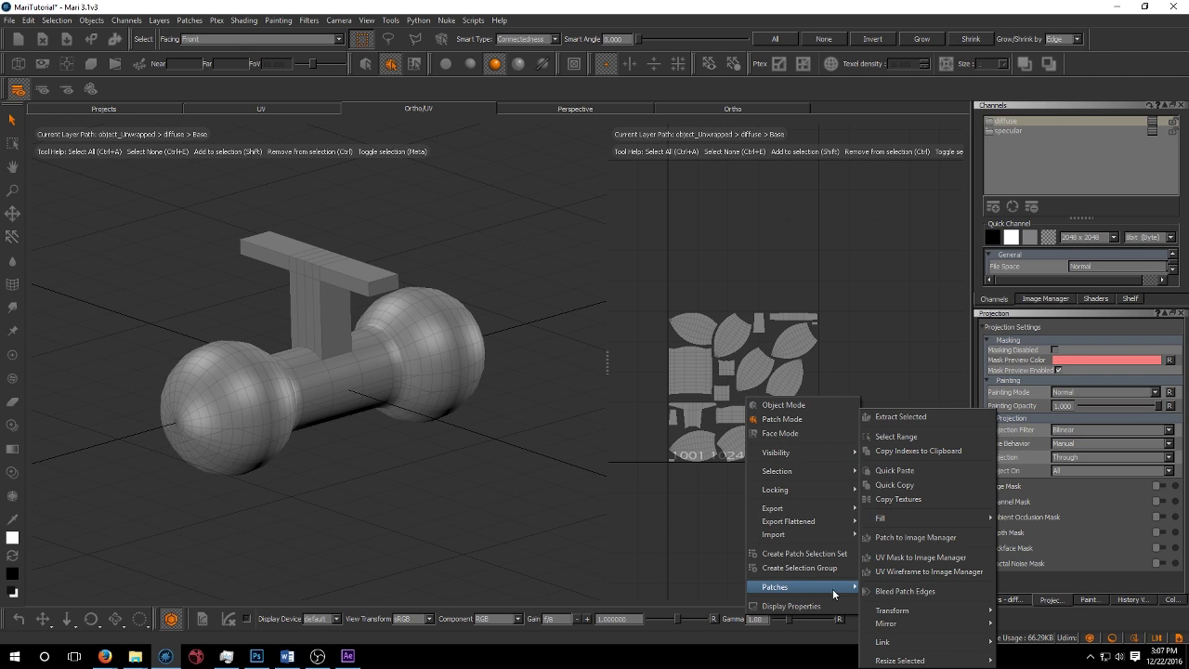
mouse_move(916, 662)
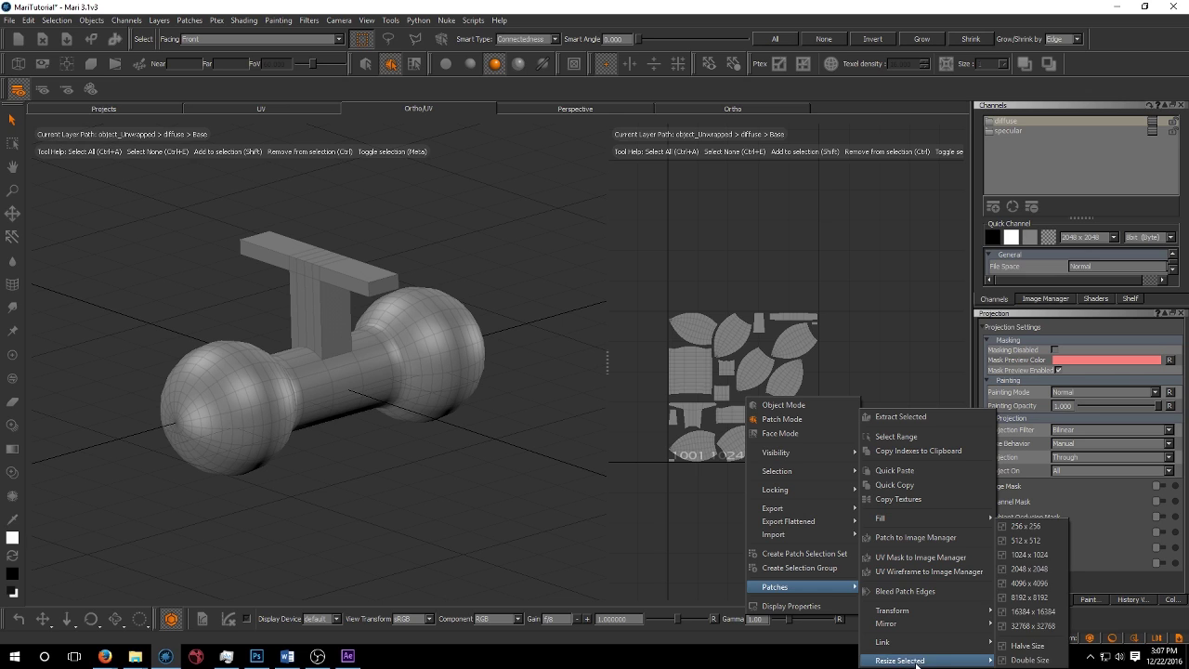
click(1030, 569)
click(584, 332)
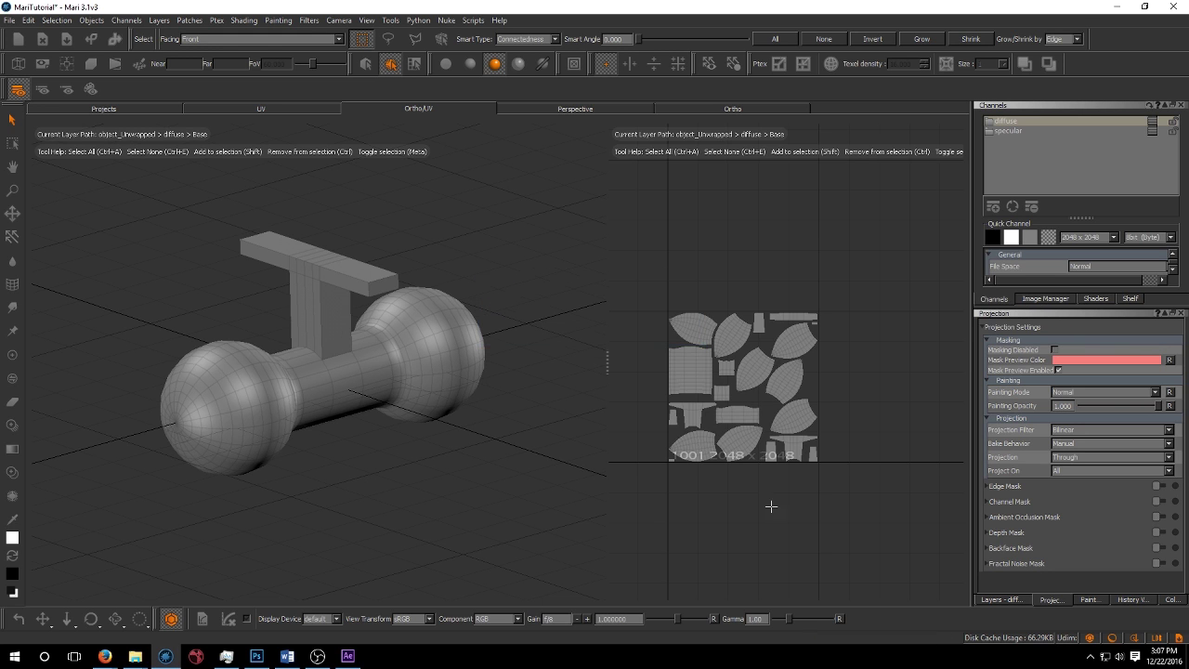
right_click(724, 410)
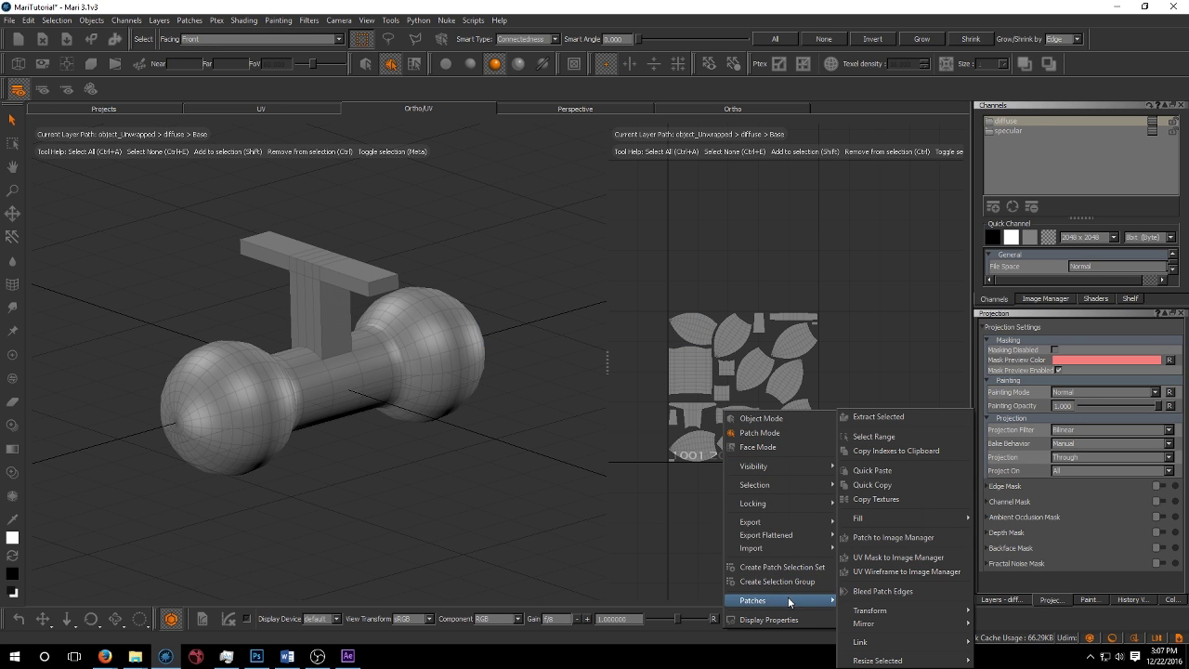
click(639, 476)
middle_drag(721, 527, 733, 465)
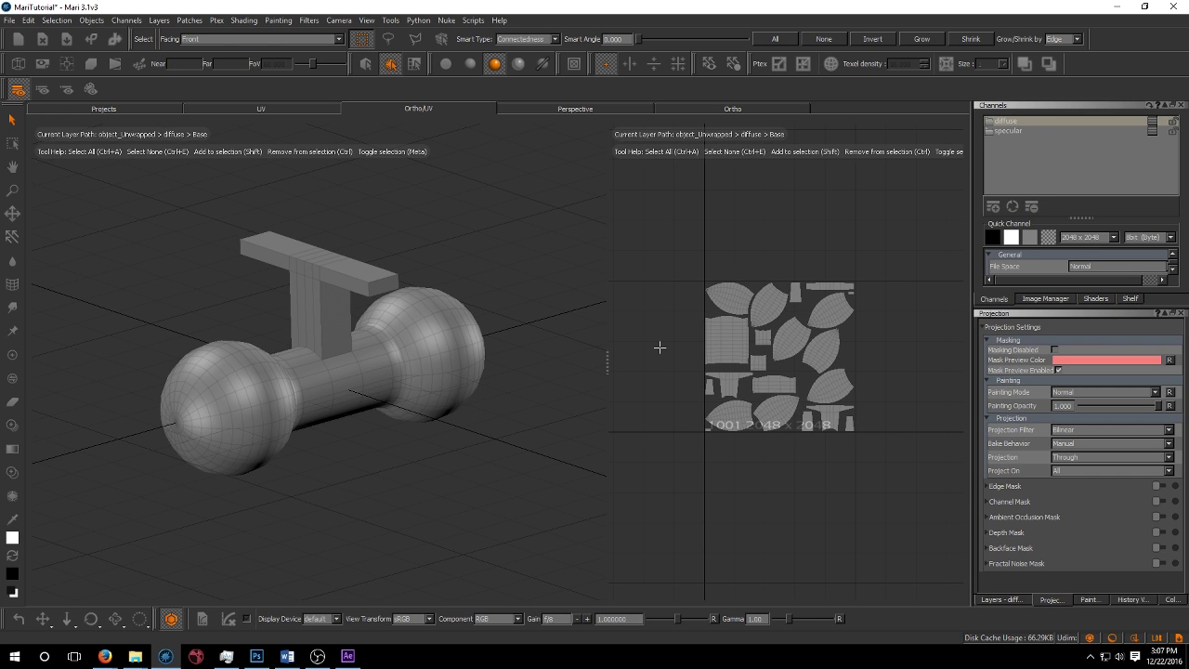
Step: Display the object with the BRDF shader, and switch the active channel to specular and back to diffuse
key(s)
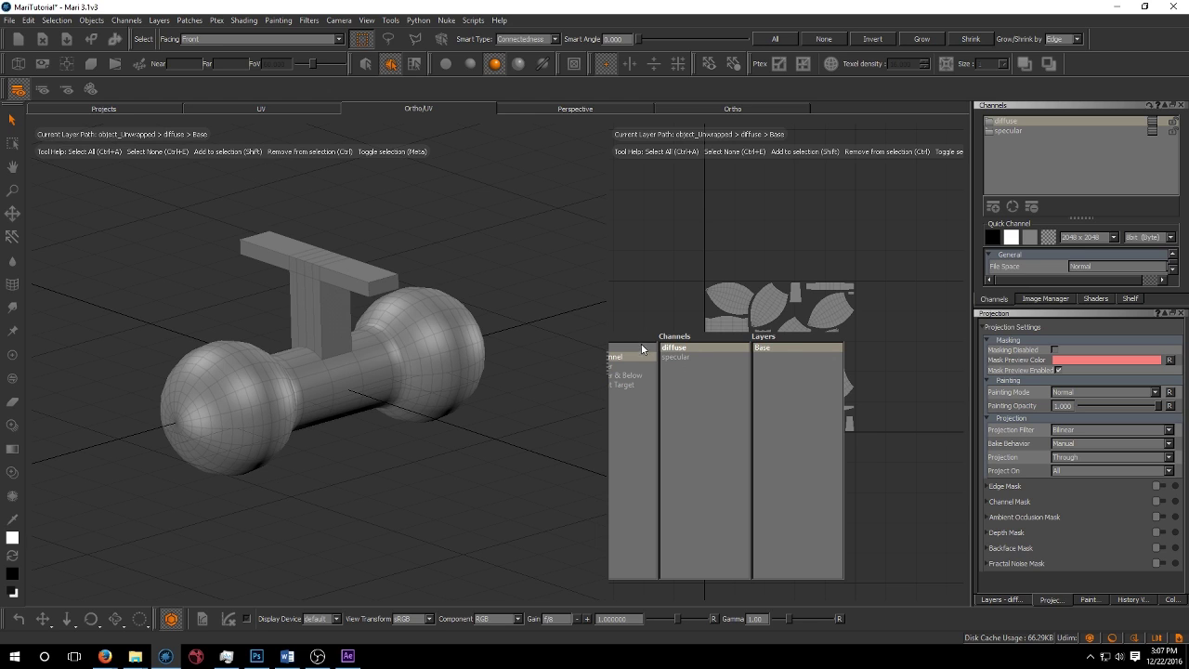
key(c)
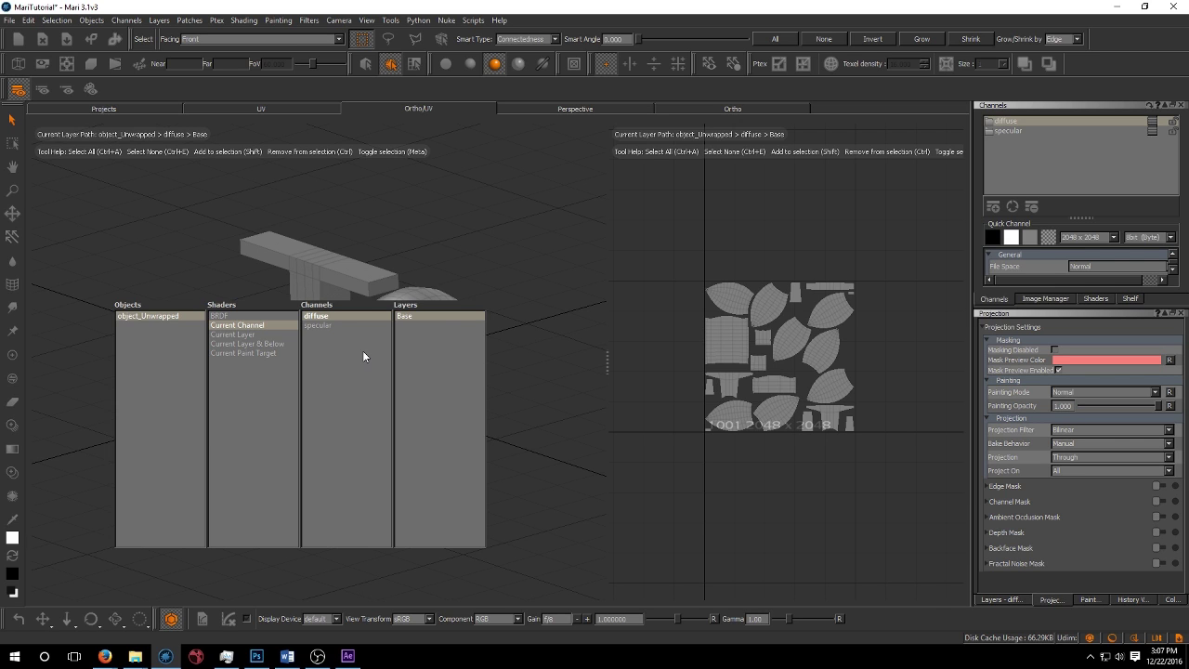
click(223, 317)
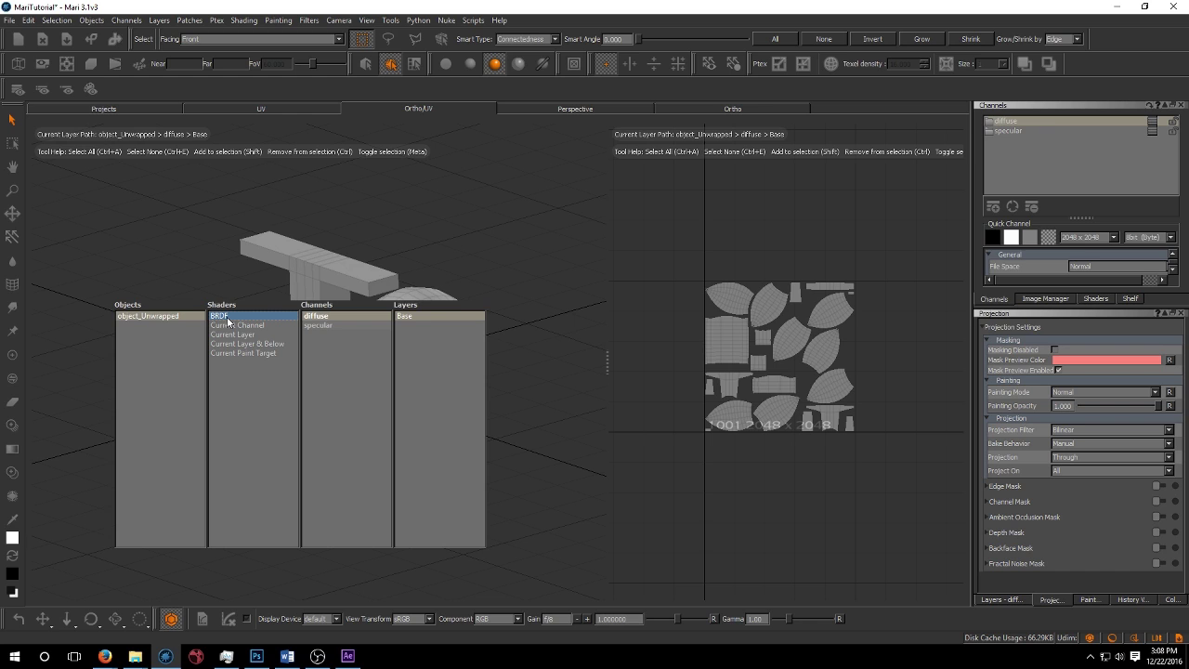
click(324, 326)
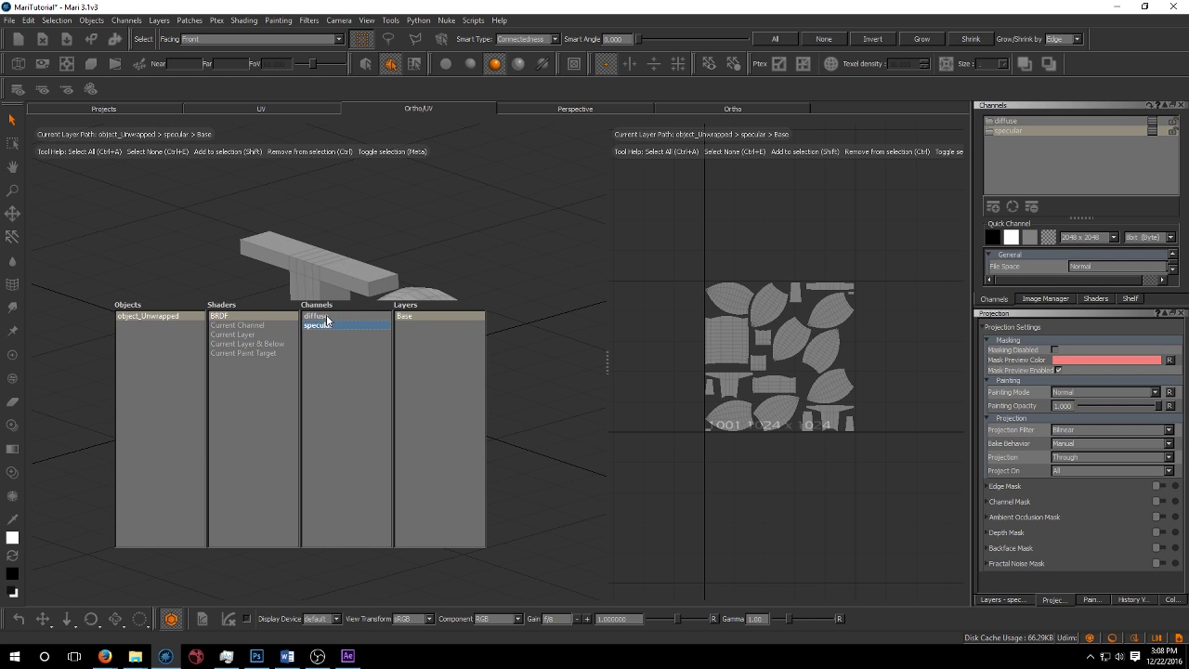
click(377, 315)
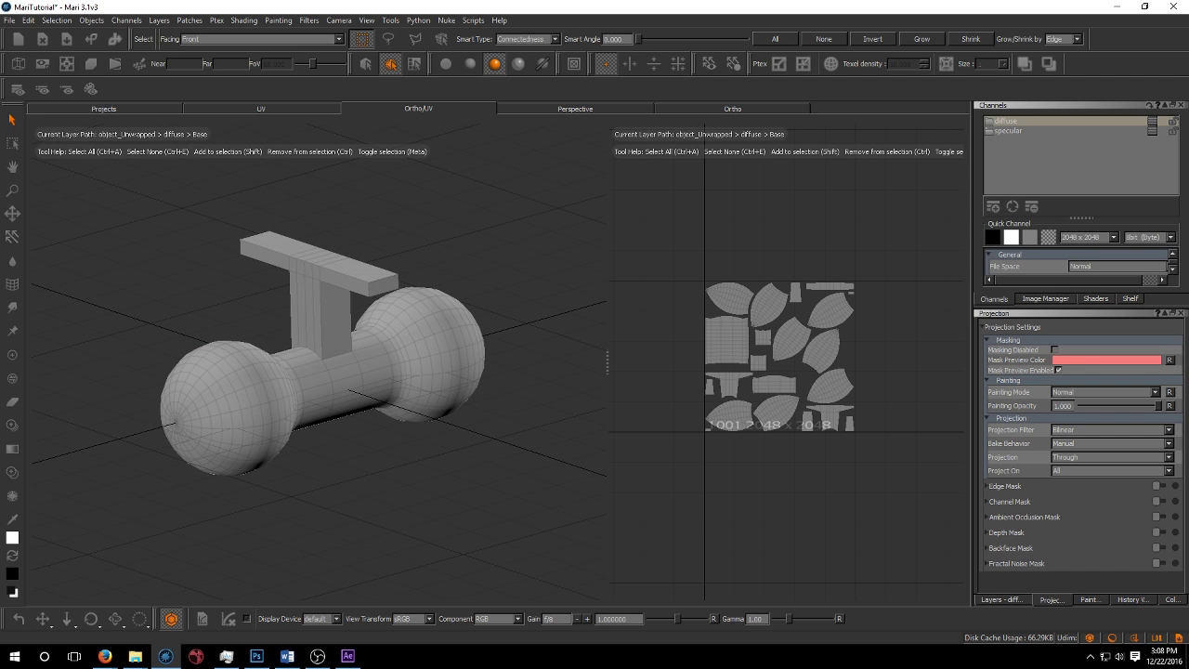
Step: Add a new paint layer above the Base layer in the diffuse channel
click(1004, 600)
alt+middle_drag(512, 398, 582, 385)
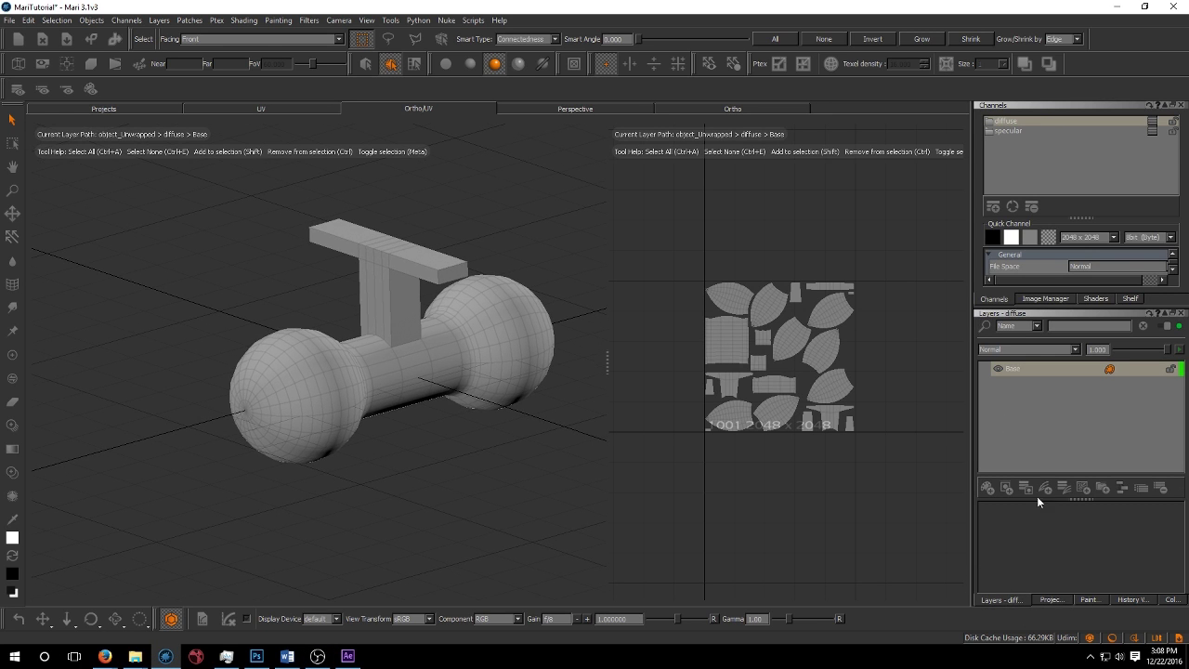
click(988, 487)
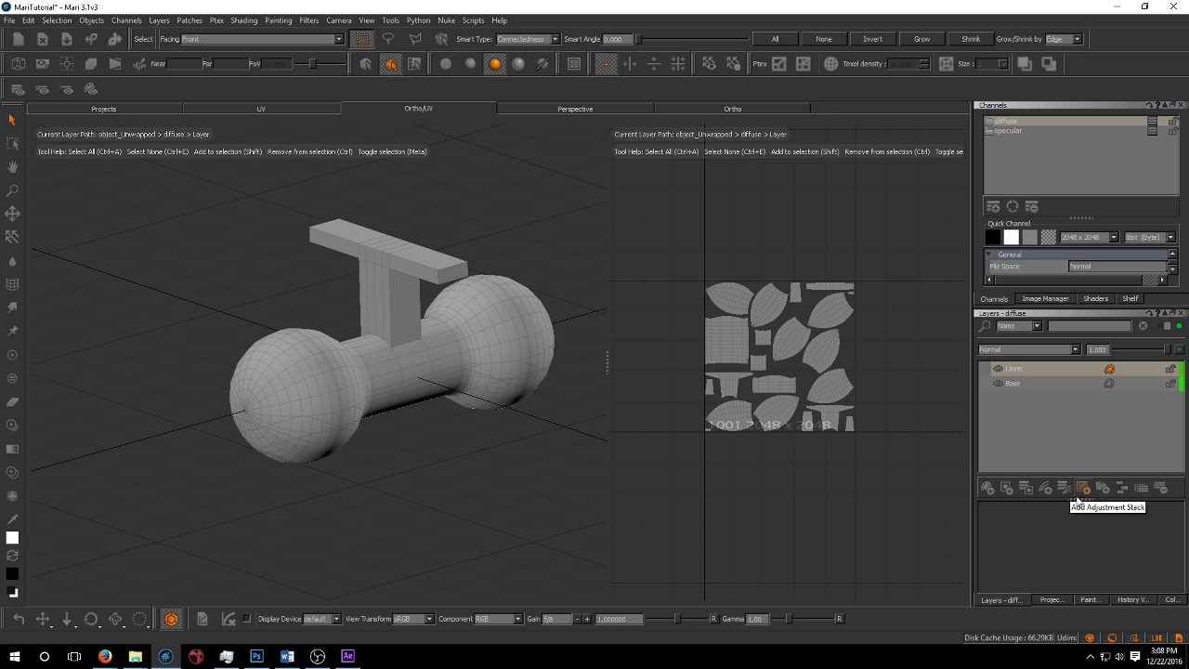
Step: Add a procedural Perlin noise layer at the top of the diffuse channel's layer stack
click(1081, 488)
mouse_move(1098, 537)
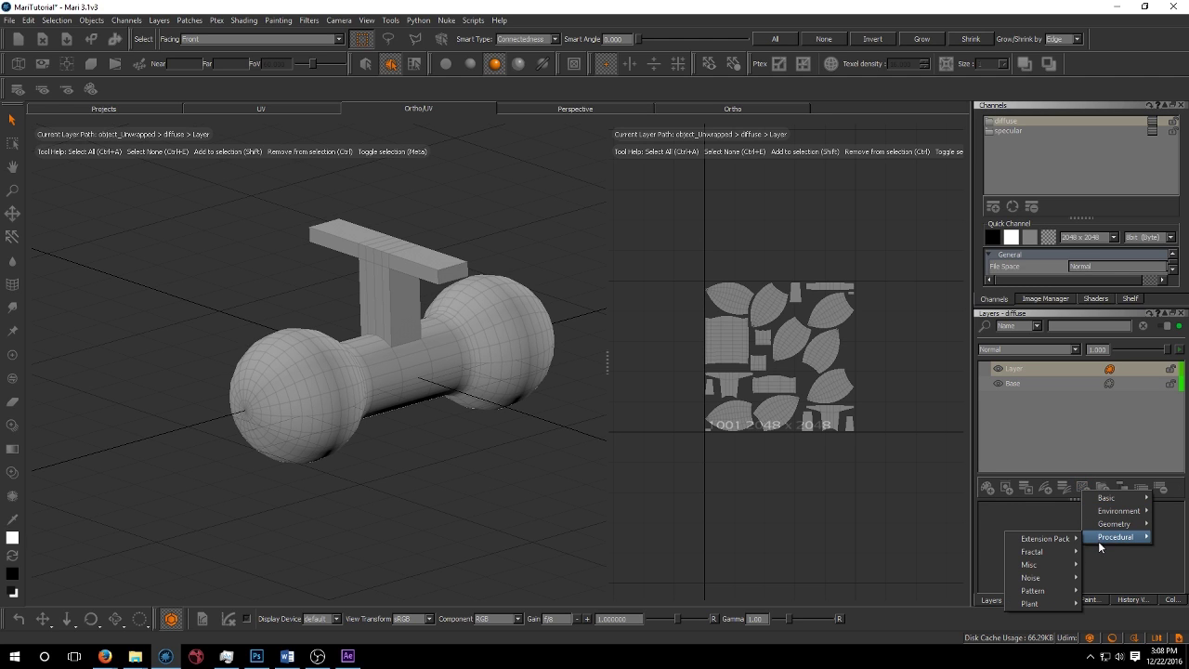
mouse_move(1055, 578)
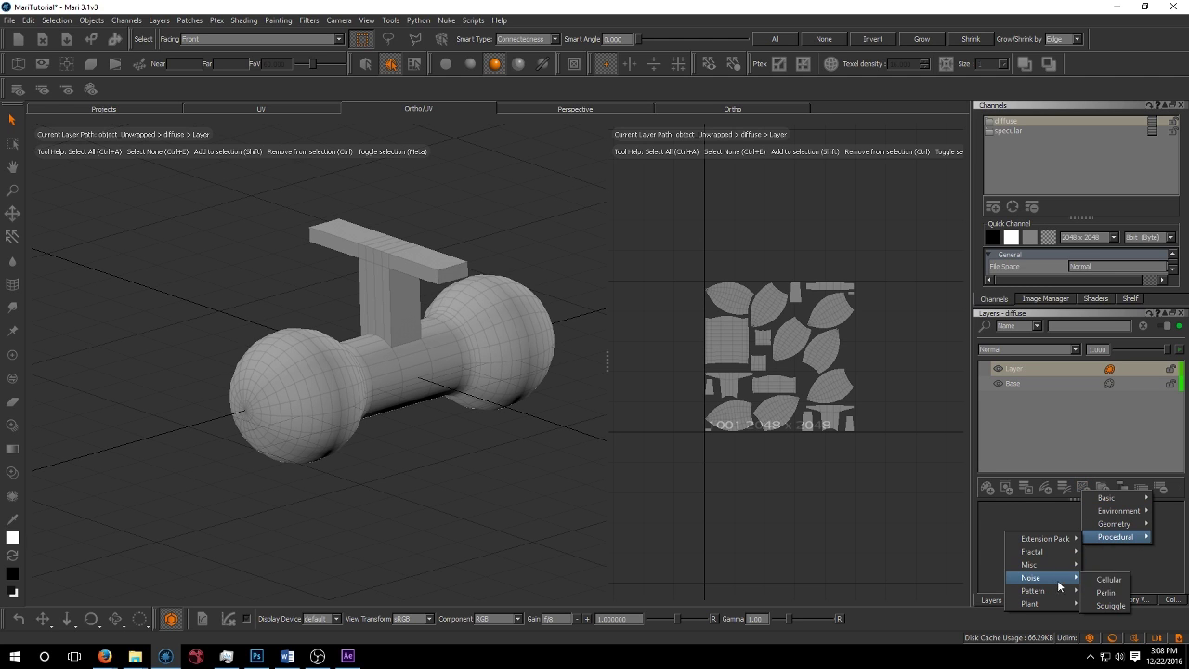
click(1110, 593)
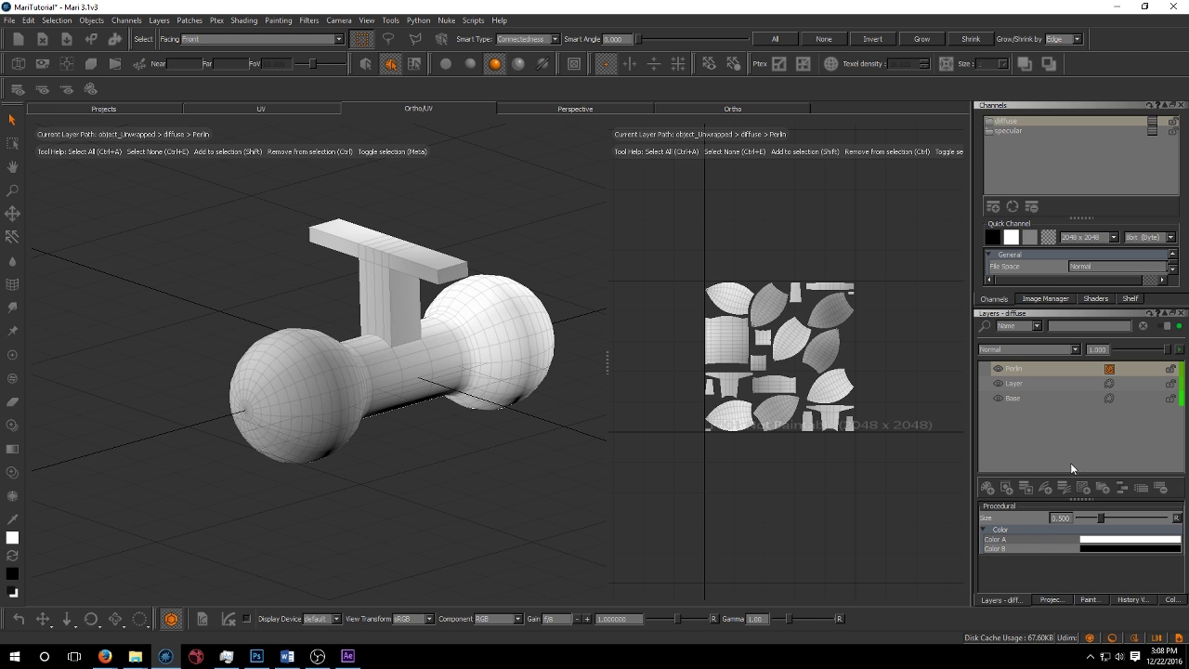
Step: Reduce the Perlin noise size to 0.086 for a fine-grained pattern across the object
scroll(418, 353, up, 6)
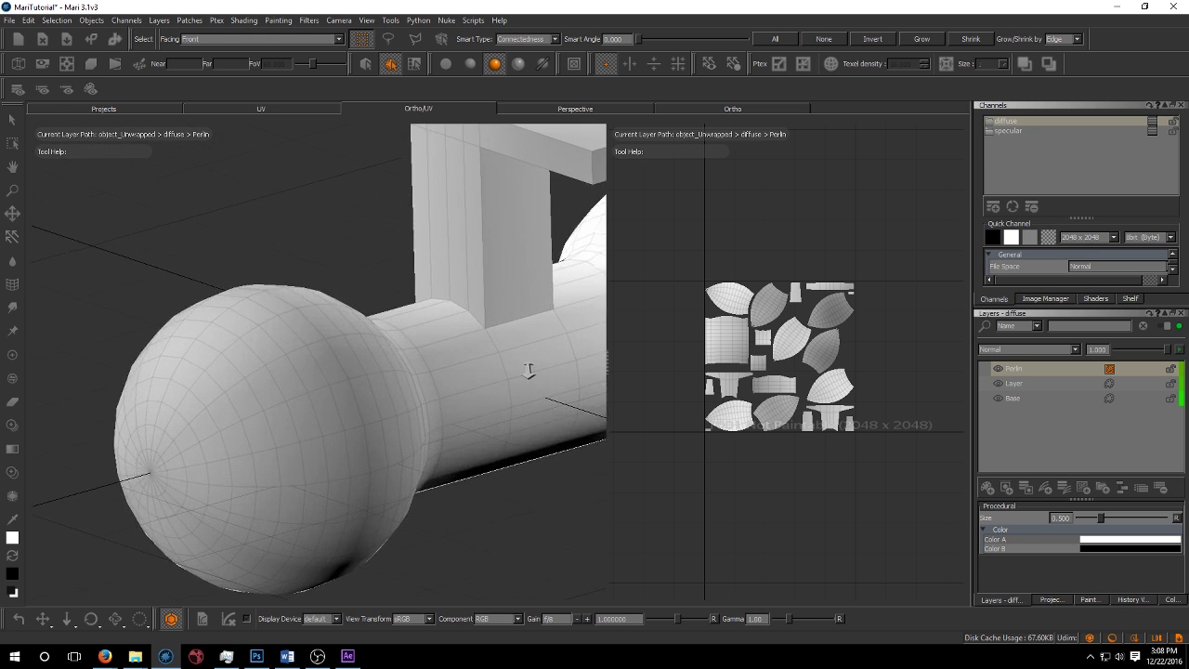
middle_drag(528, 367, 382, 399)
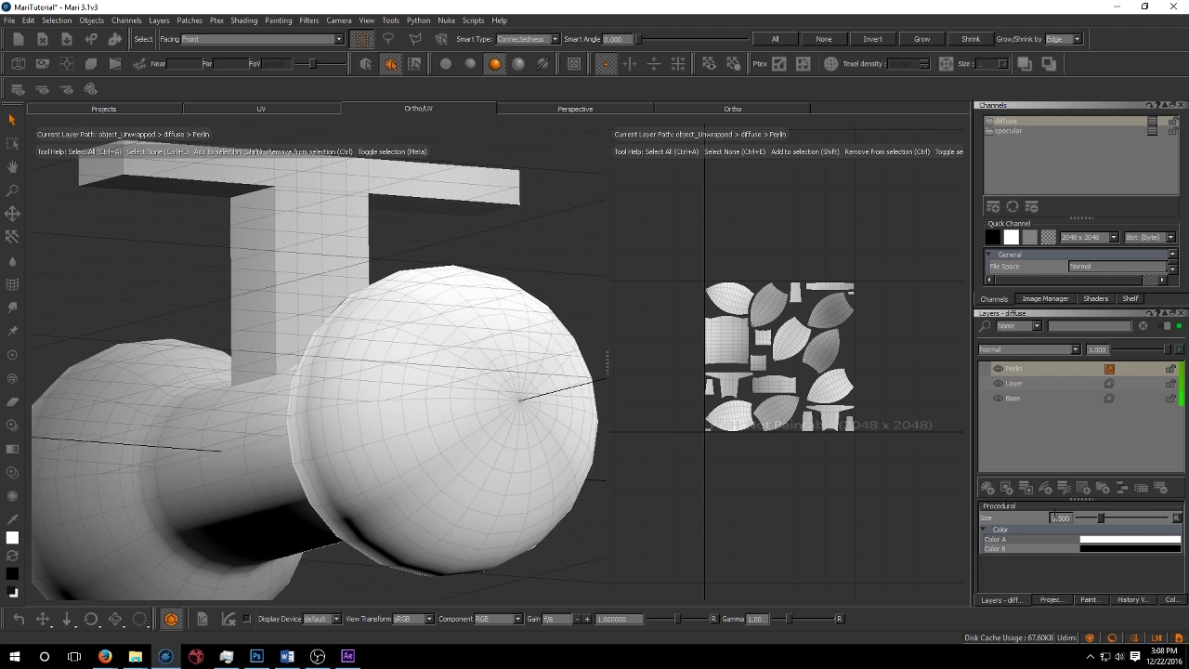
drag(1098, 515, 1080, 511)
alt+drag(213, 303, 400, 372)
alt+right_drag(446, 390, 387, 435)
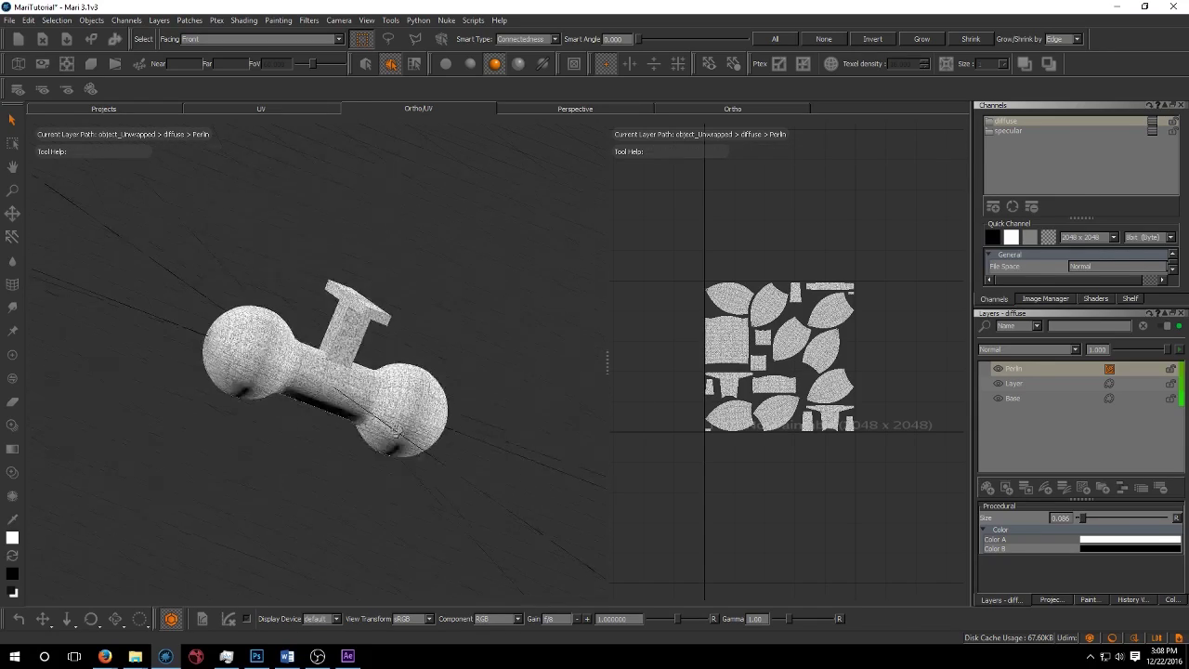
middle_drag(387, 435, 497, 378)
Step: Try the Overlay blend mode on the Perlin layer, and return it to Normal
click(1058, 350)
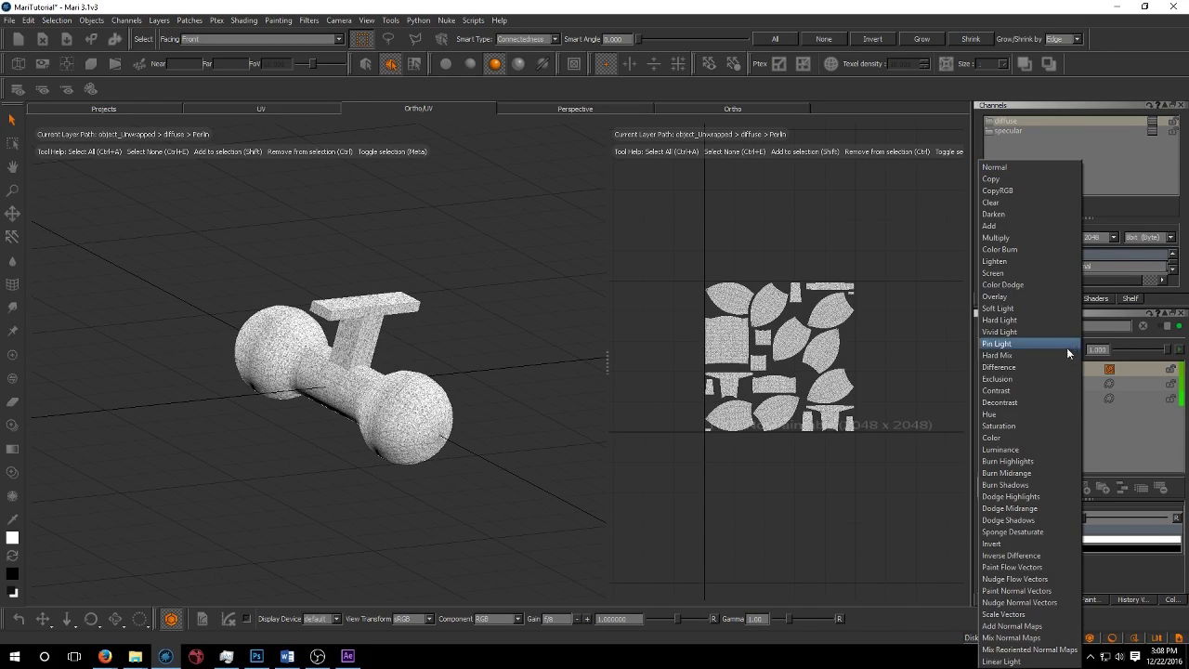
click(1022, 295)
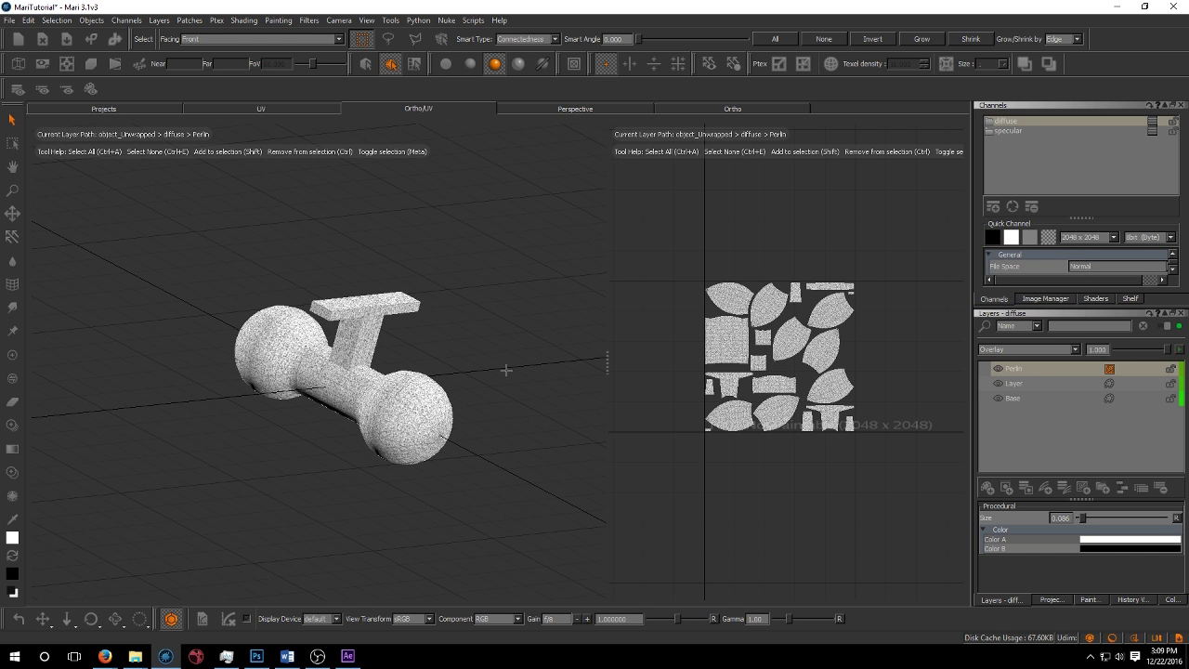
middle_drag(500, 371, 505, 369)
click(1036, 325)
click(962, 346)
click(1022, 350)
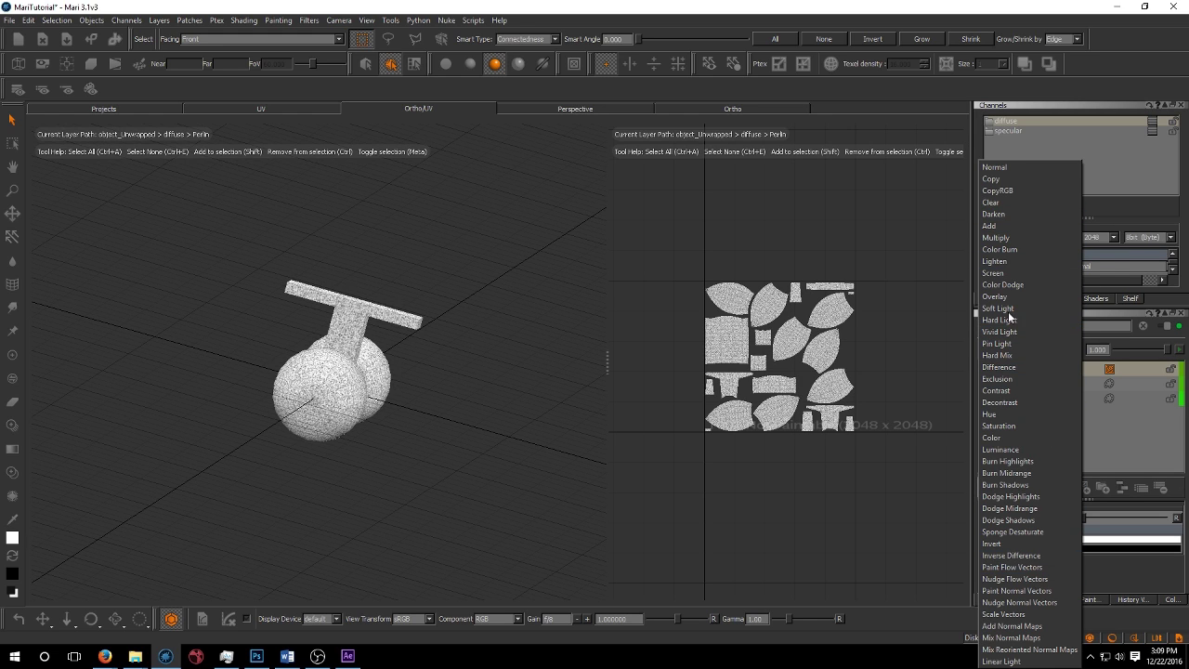
click(1006, 170)
Step: Lower the Perlin layer's opacity and move the empty paint layer above it in the stack
drag(1167, 349, 1132, 349)
drag(1055, 384, 1042, 361)
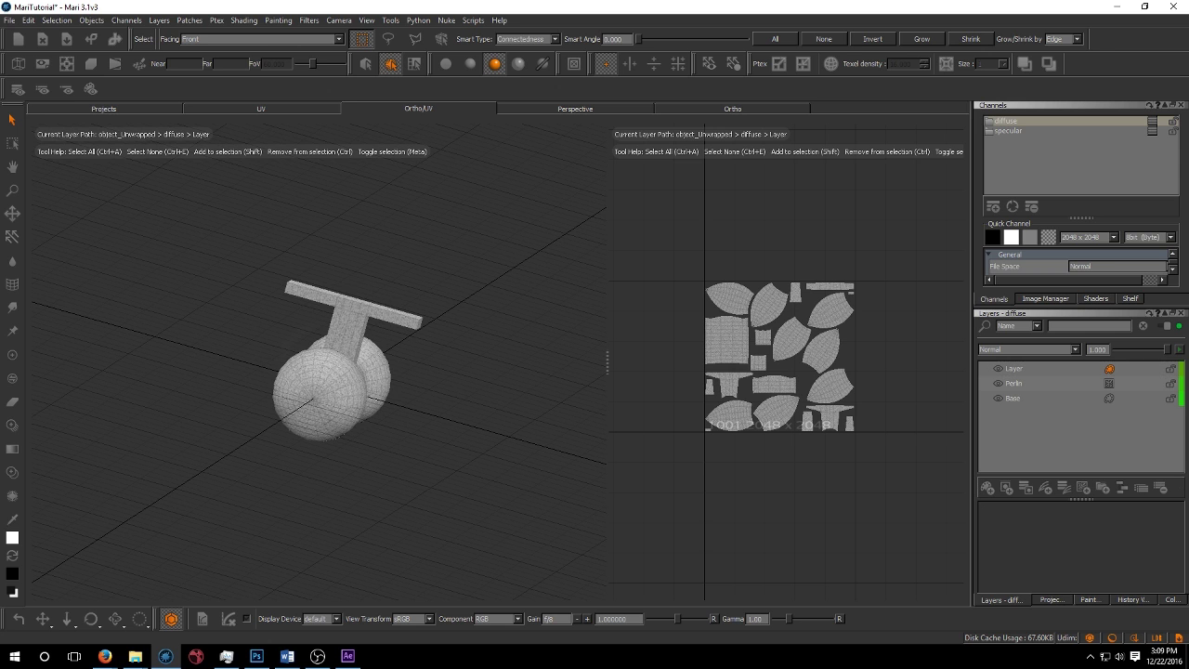
alt+drag(532, 341, 472, 415)
scroll(370, 372, up, 3)
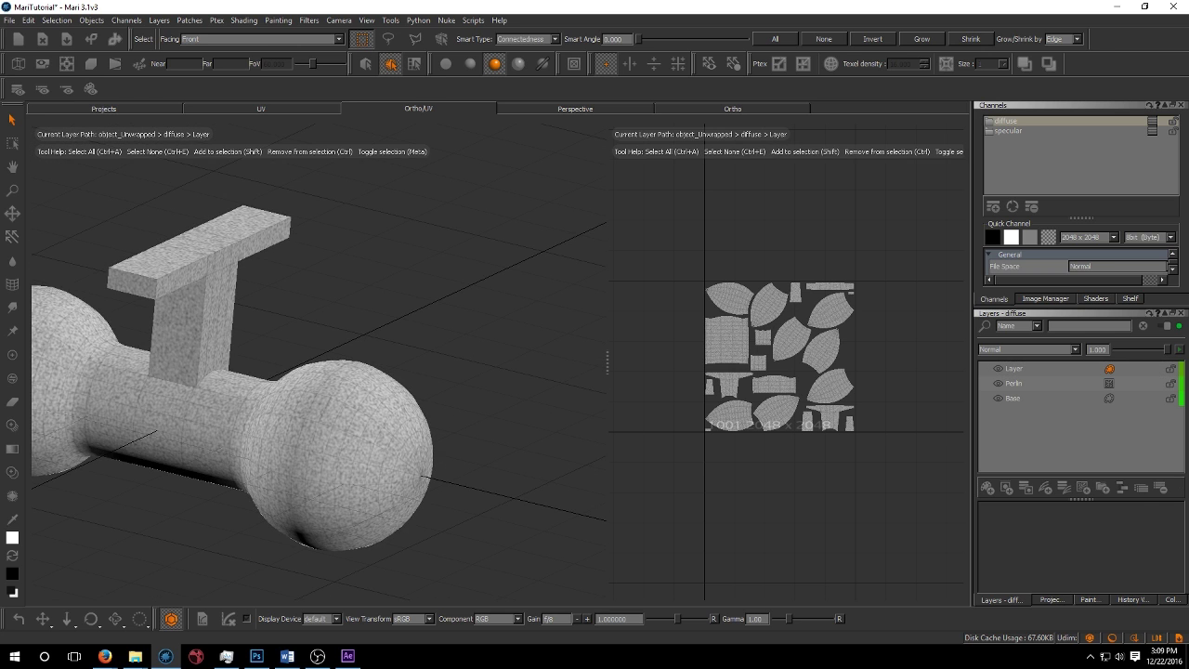
alt+drag(233, 468, 347, 406)
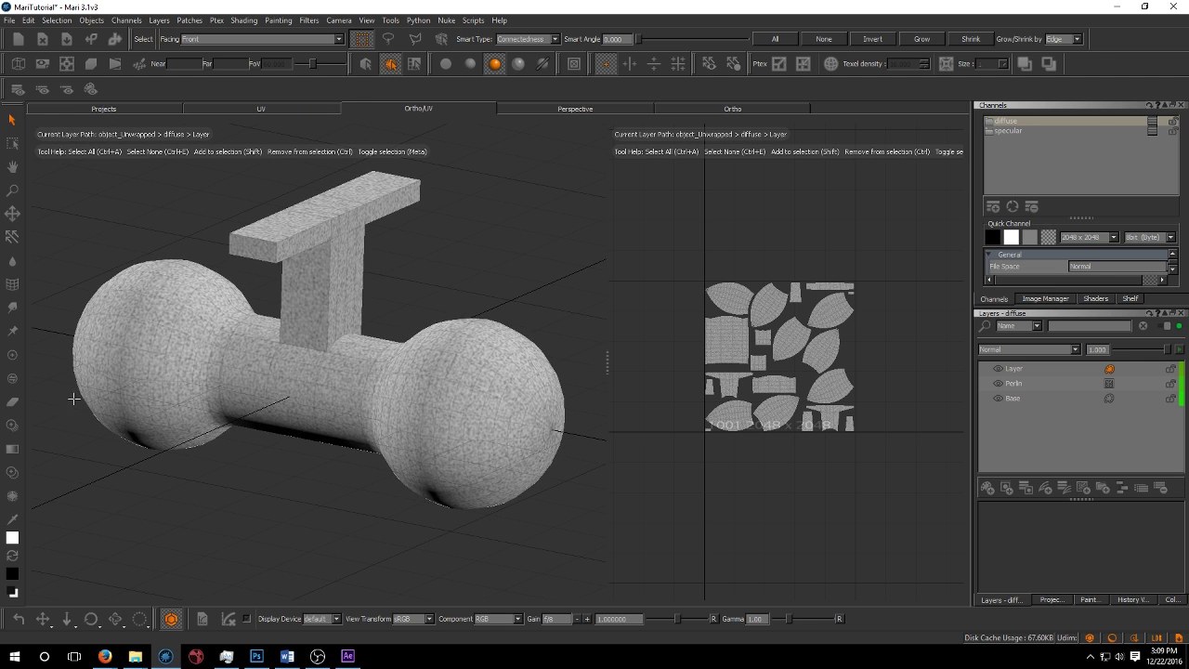
Step: Paint white strokes with the Paint tool across both spheres, the connecting bar and the top plate's edge
key(p)
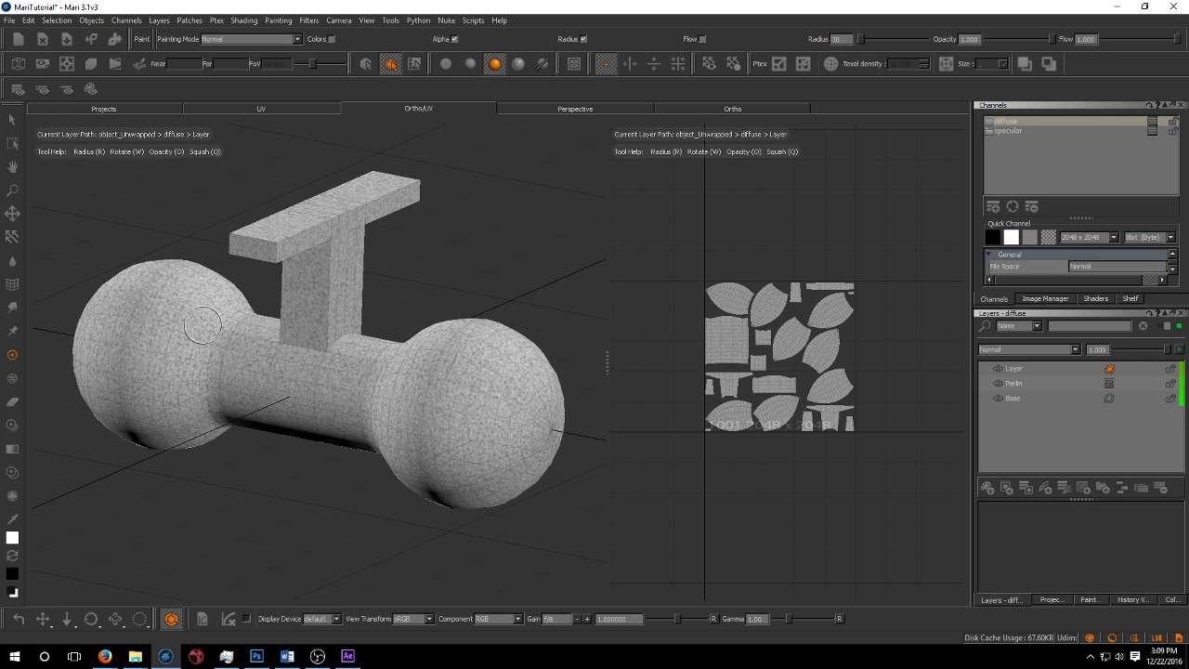
mouse_move(237, 320)
middle_down()
mouse_move(217, 381)
mouse_move(443, 428)
mouse_move(437, 381)
mouse_move(402, 362)
mouse_move(393, 480)
mouse_move(376, 414)
middle_up()
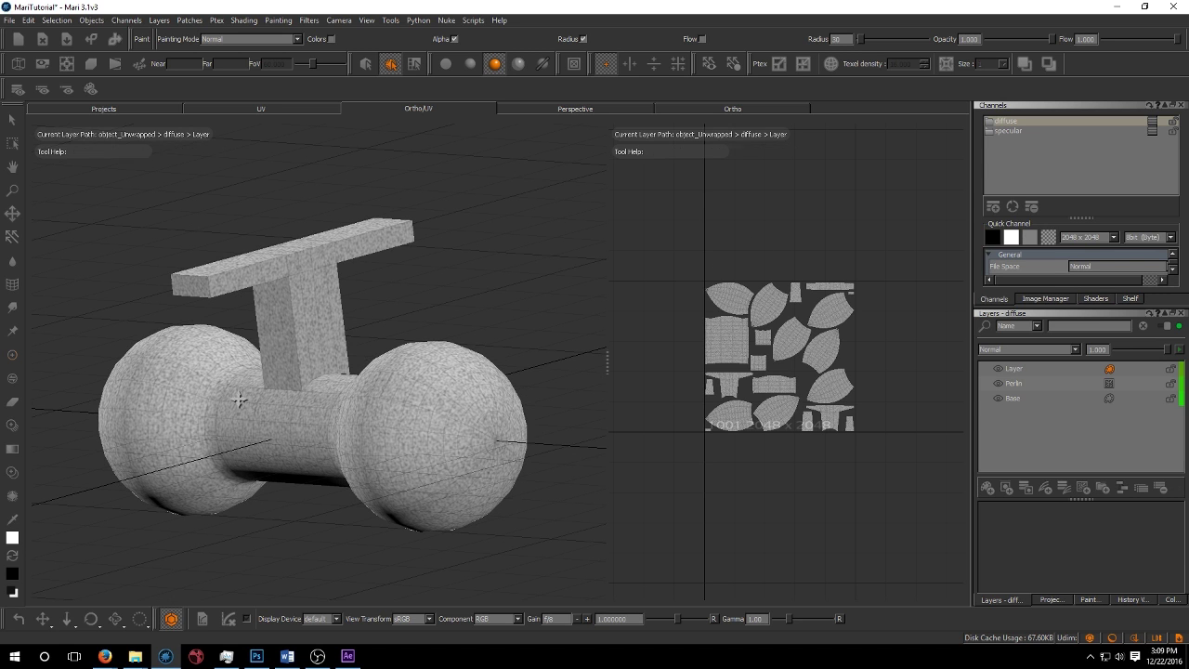
middle_drag(238, 393, 372, 400)
click(731, 106)
click(456, 110)
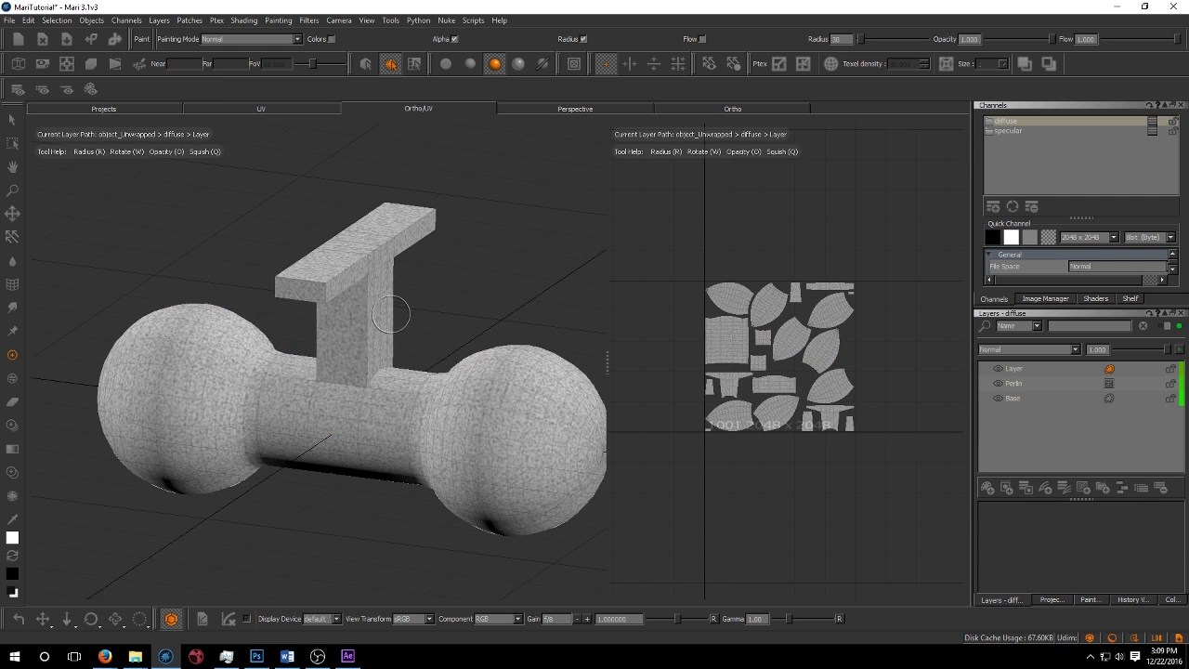
scroll(372, 313, up, 4)
middle_drag(281, 289, 319, 326)
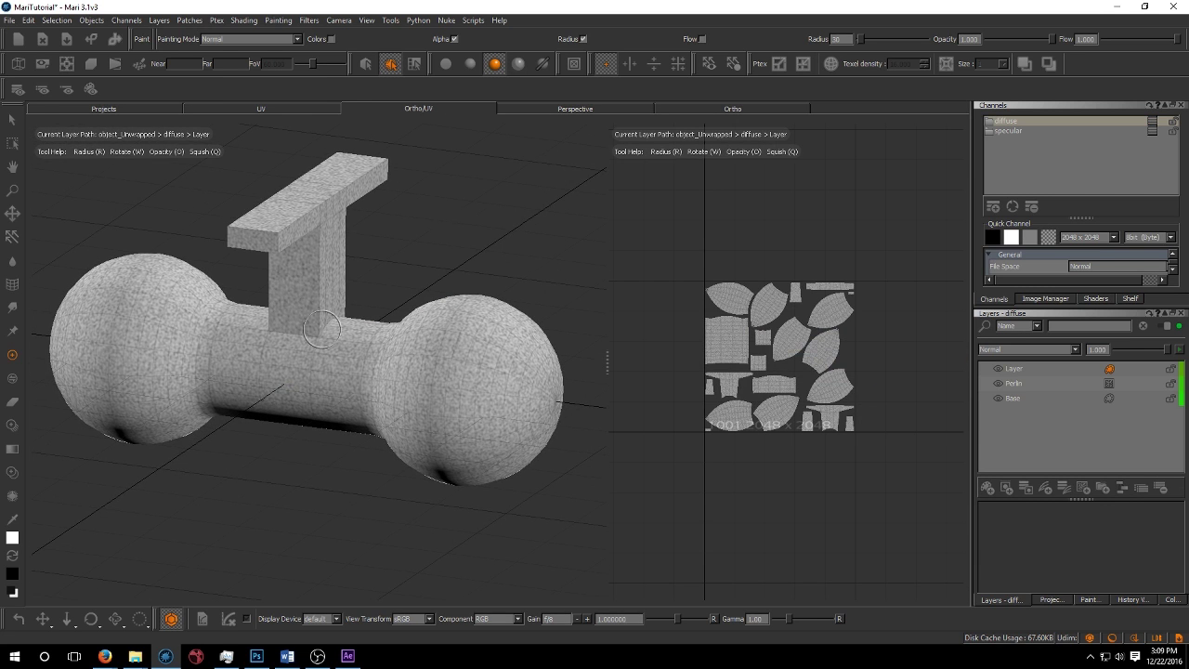
drag(171, 348, 185, 327)
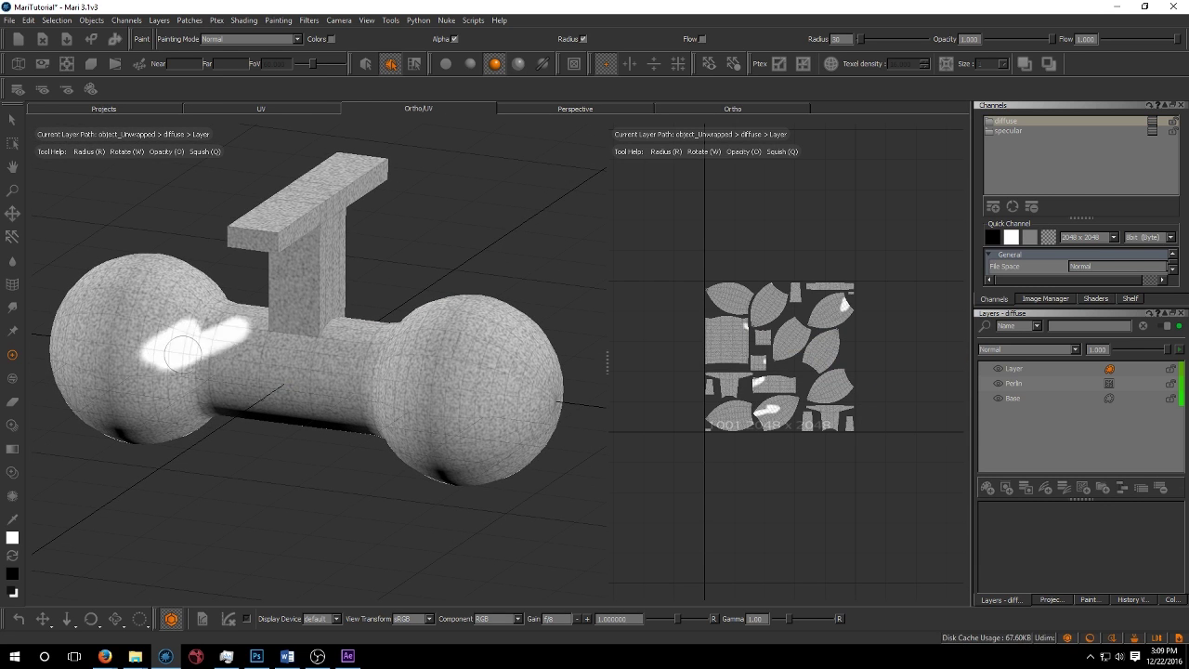
mouse_move(202, 348)
mouse_down()
mouse_move(520, 379)
mouse_move(433, 324)
mouse_move(423, 330)
mouse_up()
mouse_move(259, 237)
mouse_down()
mouse_move(347, 197)
mouse_move(303, 228)
mouse_up()
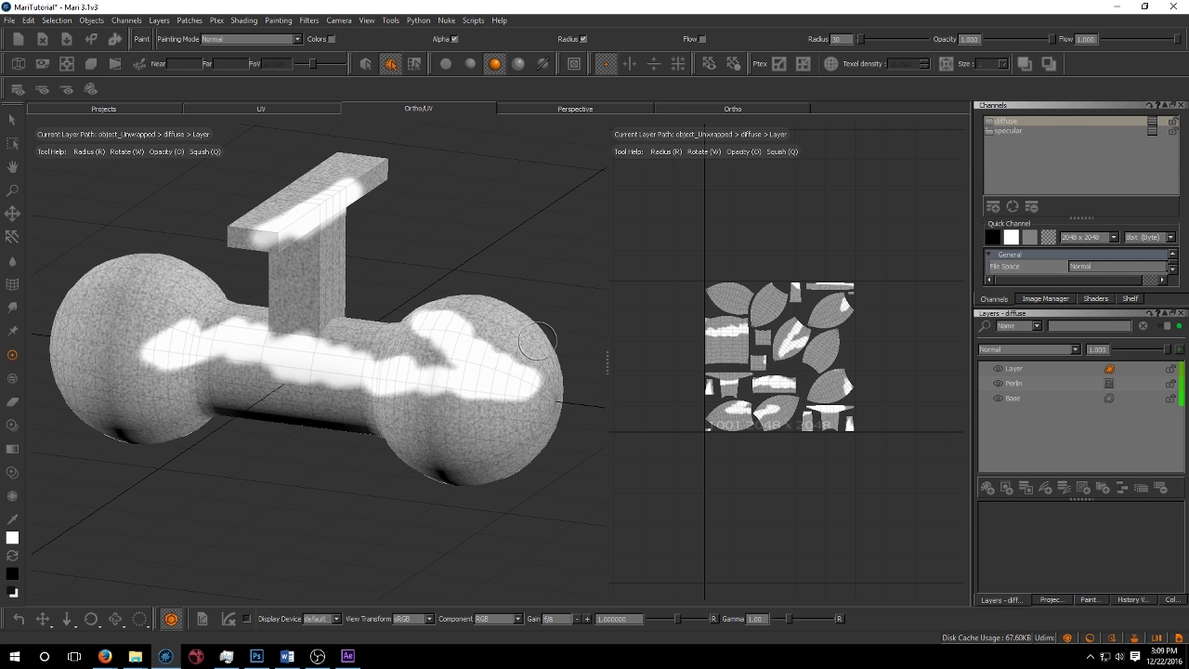
Step: Check how the unbaked strokes behave as the object rotates, and paint more white strokes on the post and sphere
mouse_move(428, 357)
middle_down()
mouse_move(540, 338)
mouse_move(505, 332)
mouse_move(365, 401)
mouse_move(467, 354)
mouse_move(387, 351)
mouse_move(428, 360)
middle_up()
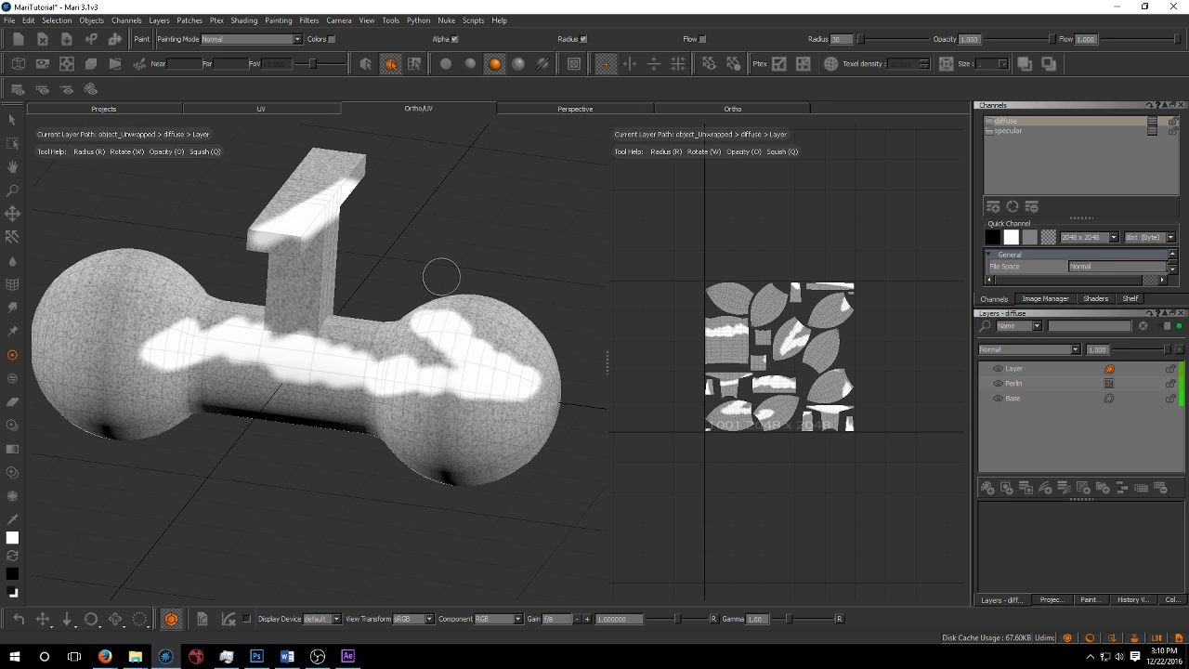
mouse_move(443, 273)
middle_down()
mouse_move(403, 266)
mouse_move(393, 287)
mouse_move(445, 278)
middle_up()
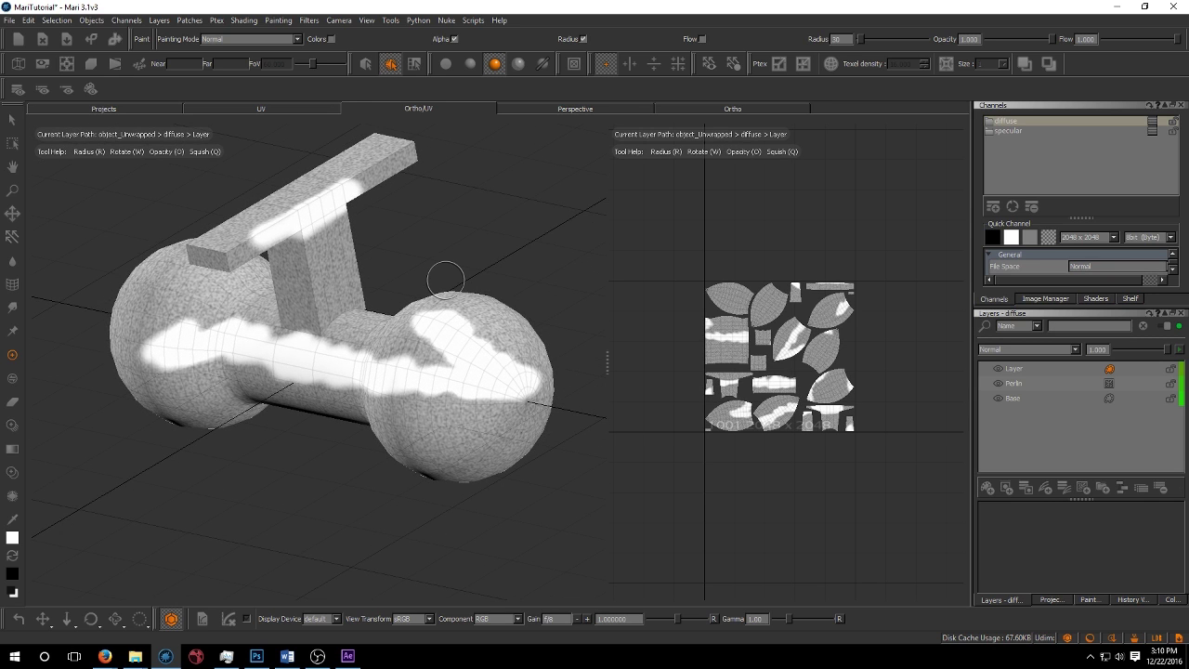
mouse_move(240, 410)
middle_down()
mouse_move(266, 399)
mouse_move(251, 403)
middle_up()
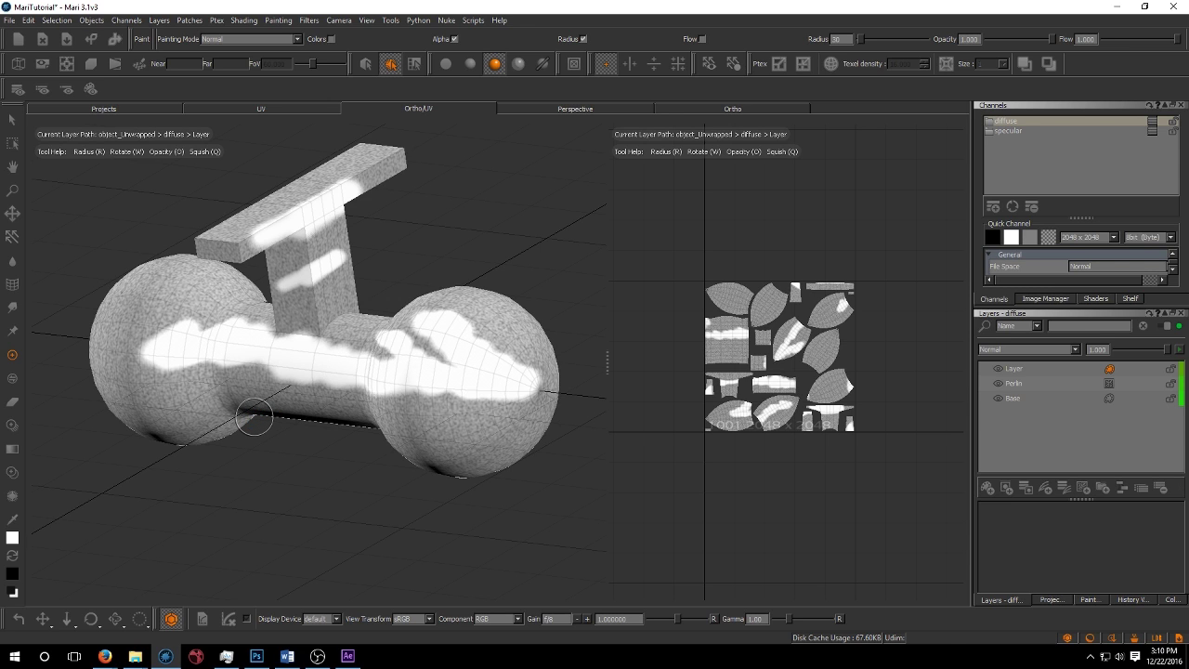
middle_drag(250, 444, 346, 422)
alt+drag(345, 422, 285, 400)
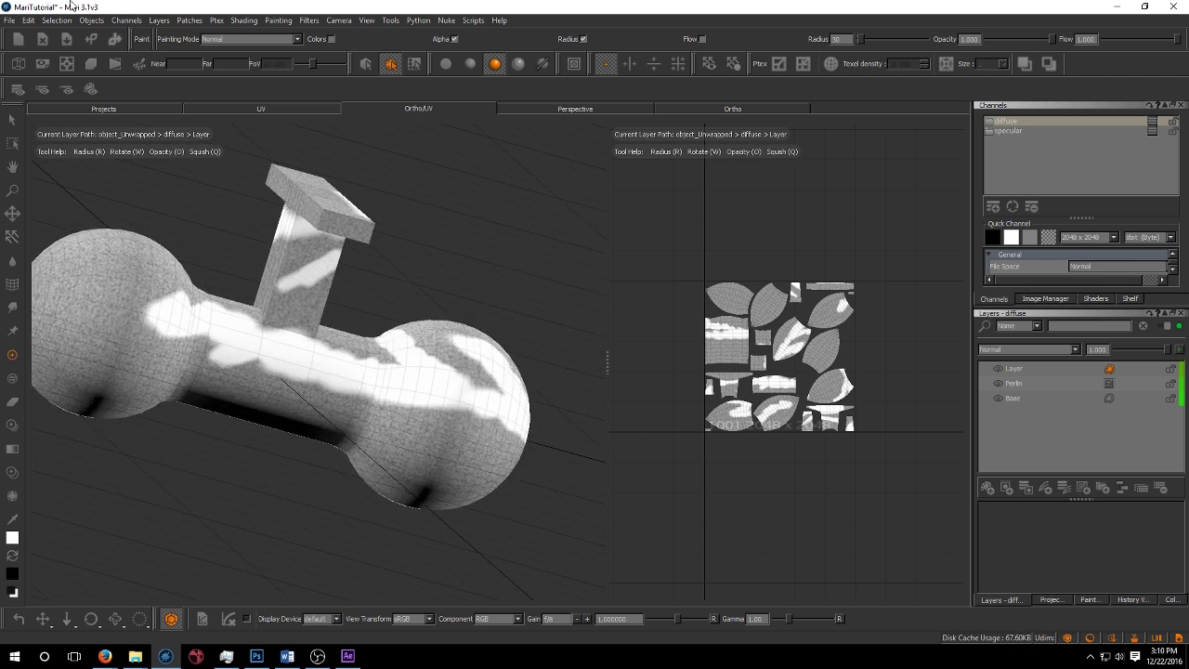
Step: Bake the white strokes onto the object's surface and inspect them from other angles
click(286, 22)
click(302, 36)
mouse_move(523, 320)
middle_down()
mouse_move(451, 311)
mouse_move(403, 349)
mouse_move(345, 369)
middle_up()
mouse_move(215, 276)
middle_down()
mouse_move(347, 294)
mouse_move(398, 276)
mouse_move(302, 312)
mouse_move(213, 300)
mouse_move(268, 282)
middle_up()
mouse_move(295, 356)
mouse_down()
mouse_move(339, 307)
mouse_move(325, 283)
mouse_move(372, 251)
mouse_move(425, 242)
mouse_up()
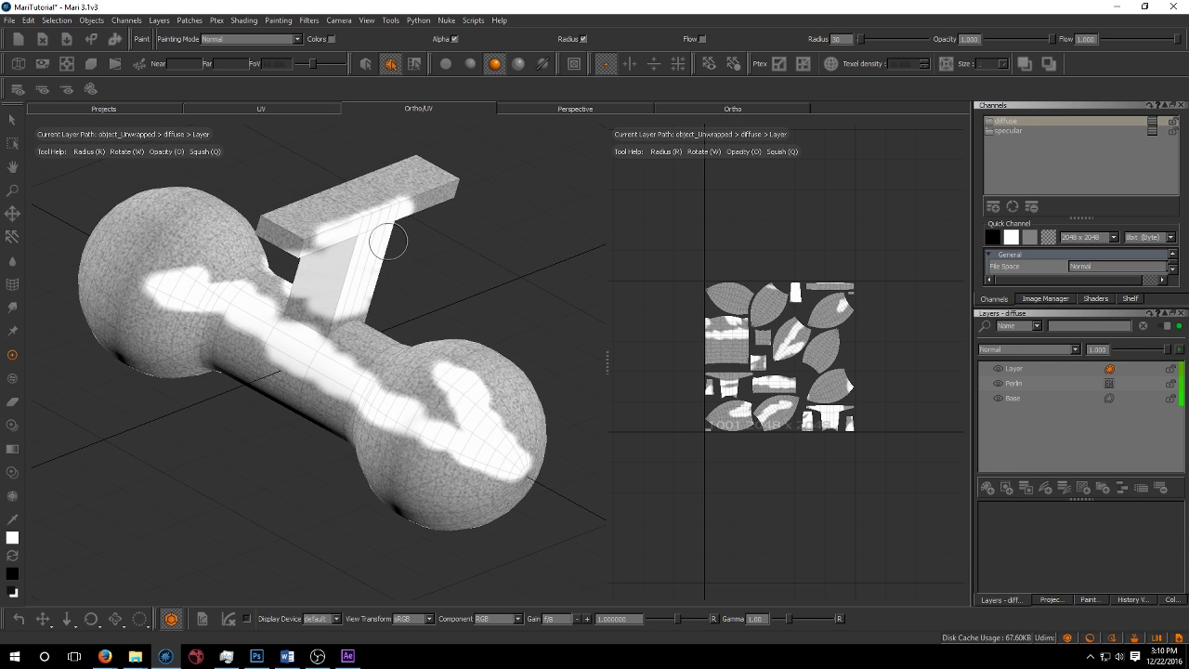
Step: Switch to face selection mode and select a patch of faces on the upper side of the far sphere
mouse_move(406, 274)
middle_down()
mouse_move(404, 350)
mouse_move(207, 276)
mouse_move(133, 269)
mouse_move(300, 247)
mouse_move(241, 191)
mouse_move(374, 180)
mouse_move(496, 337)
mouse_move(442, 358)
middle_up()
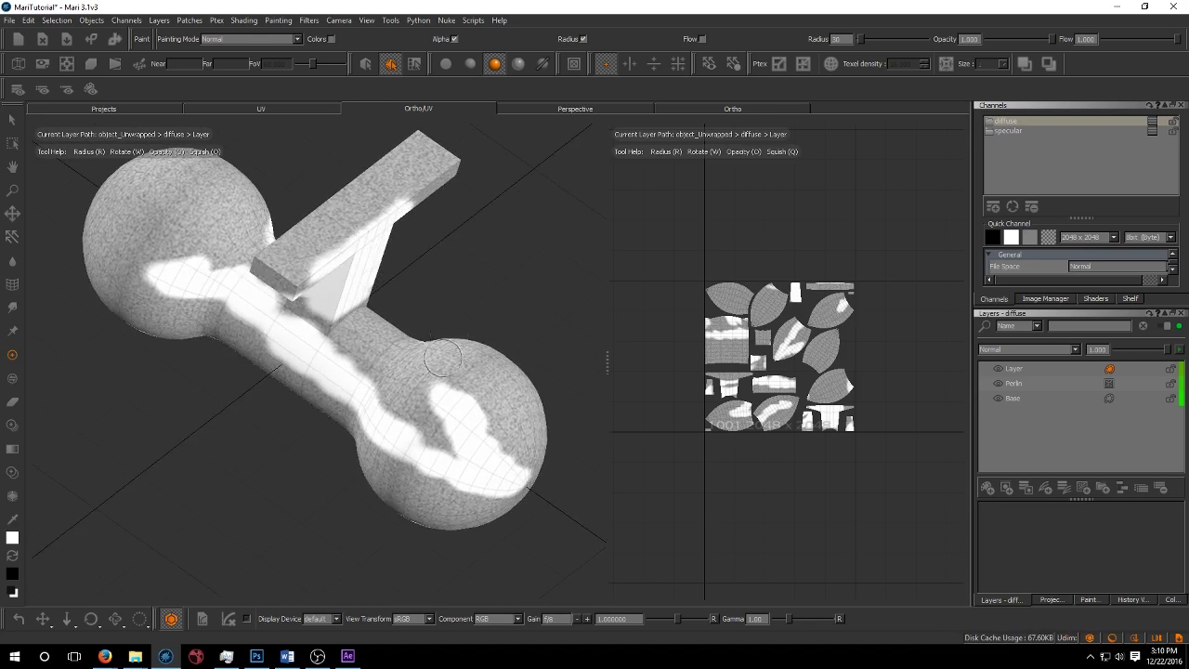
click(1050, 599)
mouse_move(436, 422)
middle_down()
mouse_move(446, 376)
mouse_move(416, 394)
middle_up()
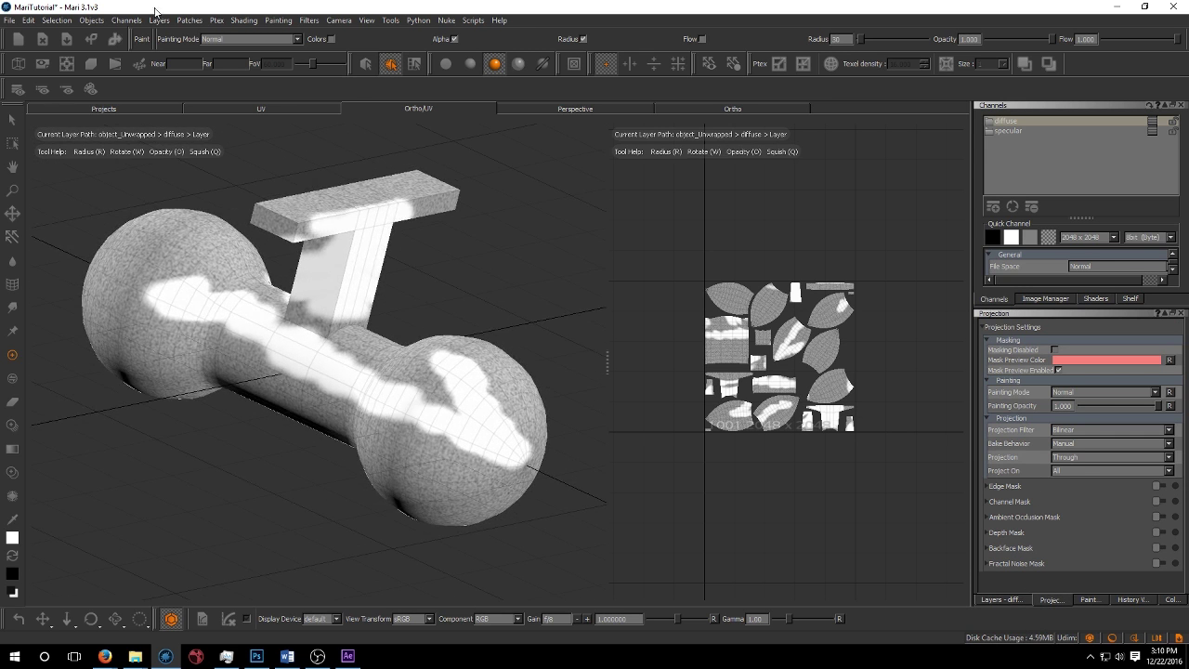
click(56, 20)
click(70, 83)
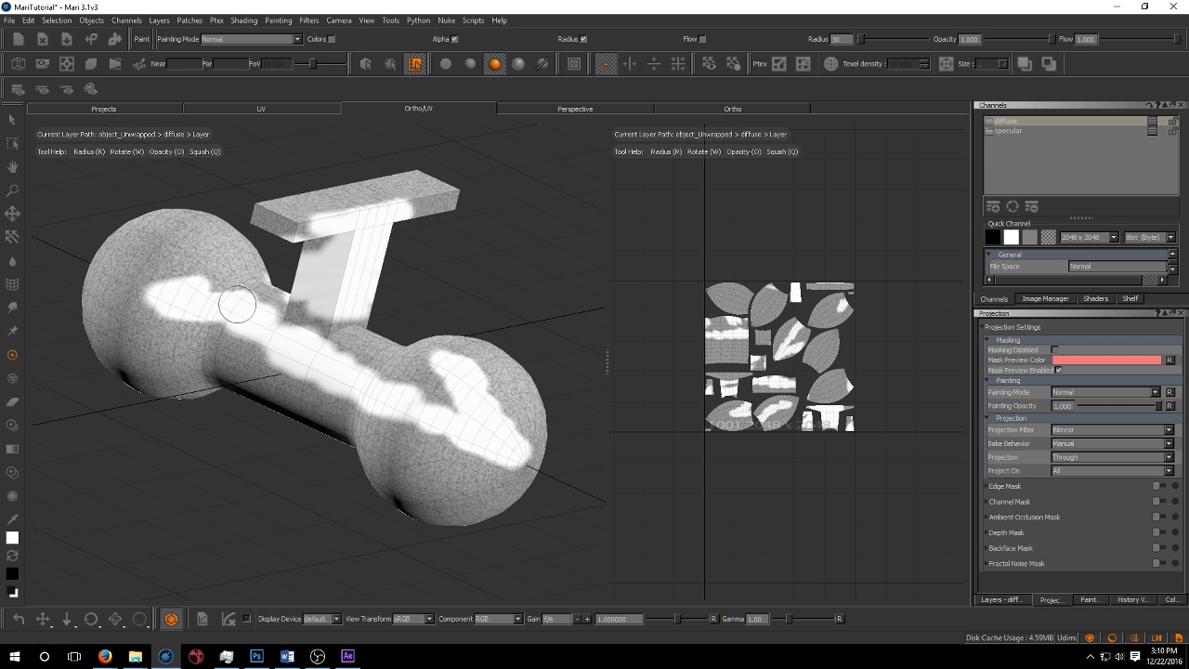
key(s)
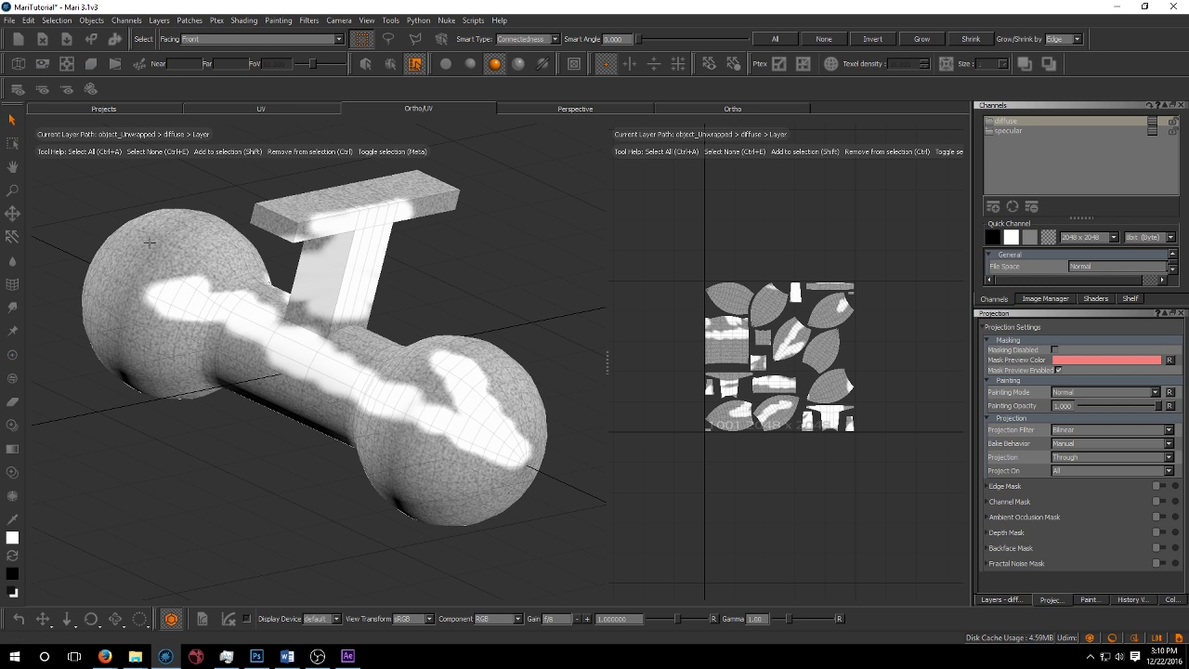
drag(200, 268, 202, 269)
alt+drag(206, 311, 244, 321)
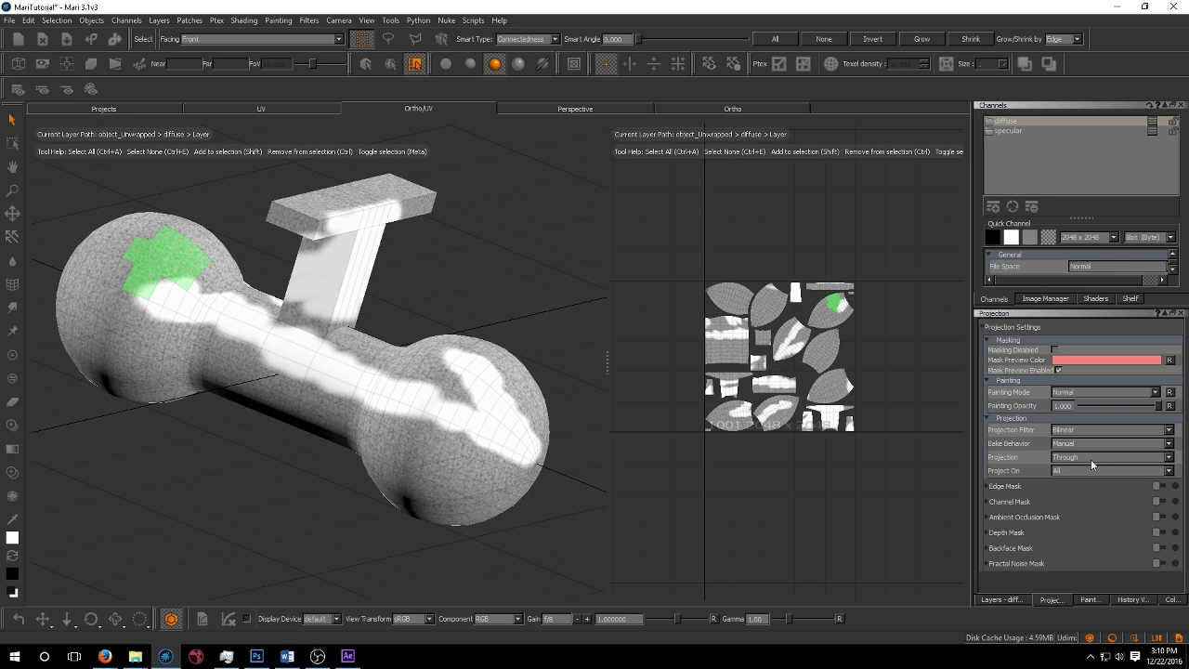
Step: Limit the projection to SelectedOnly and paint the selected faces on the far sphere white
click(1069, 470)
click(1068, 483)
key(p)
mouse_move(172, 279)
mouse_down()
mouse_move(231, 303)
mouse_move(176, 247)
mouse_move(252, 255)
mouse_move(219, 288)
mouse_up()
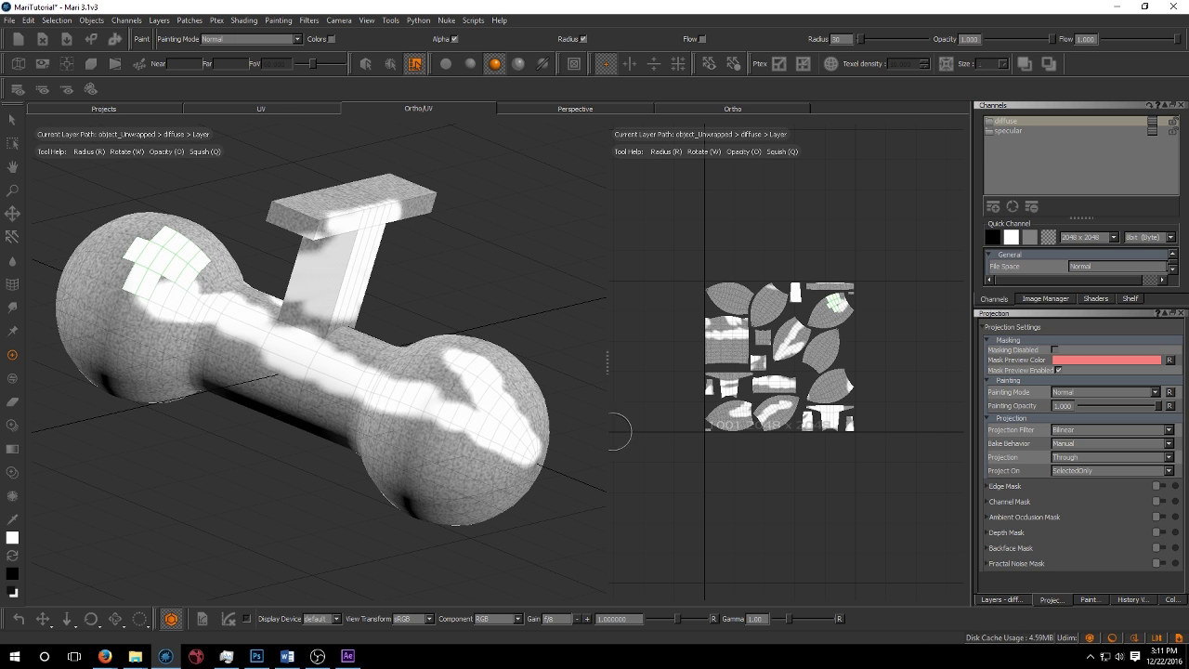
alt+drag(438, 368, 427, 395)
alt+middle_drag(427, 396, 470, 406)
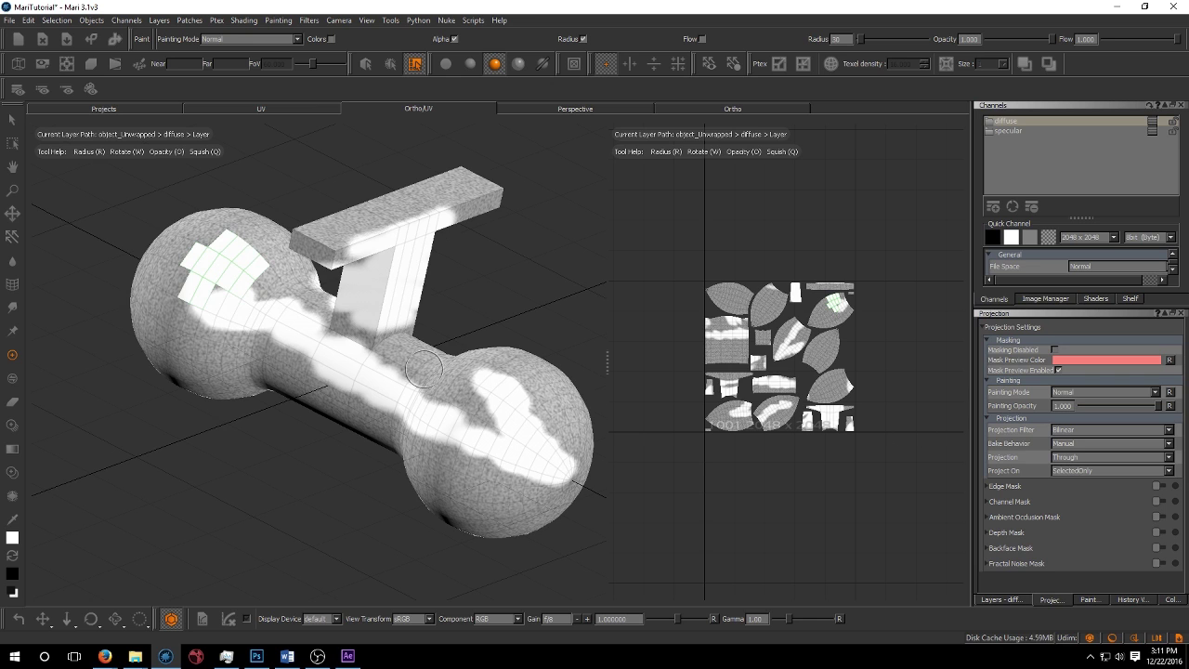
middle_drag(386, 369, 53, 207)
Step: Set Project On back to All and clear the face selection
click(1091, 469)
click(1069, 457)
click(57, 19)
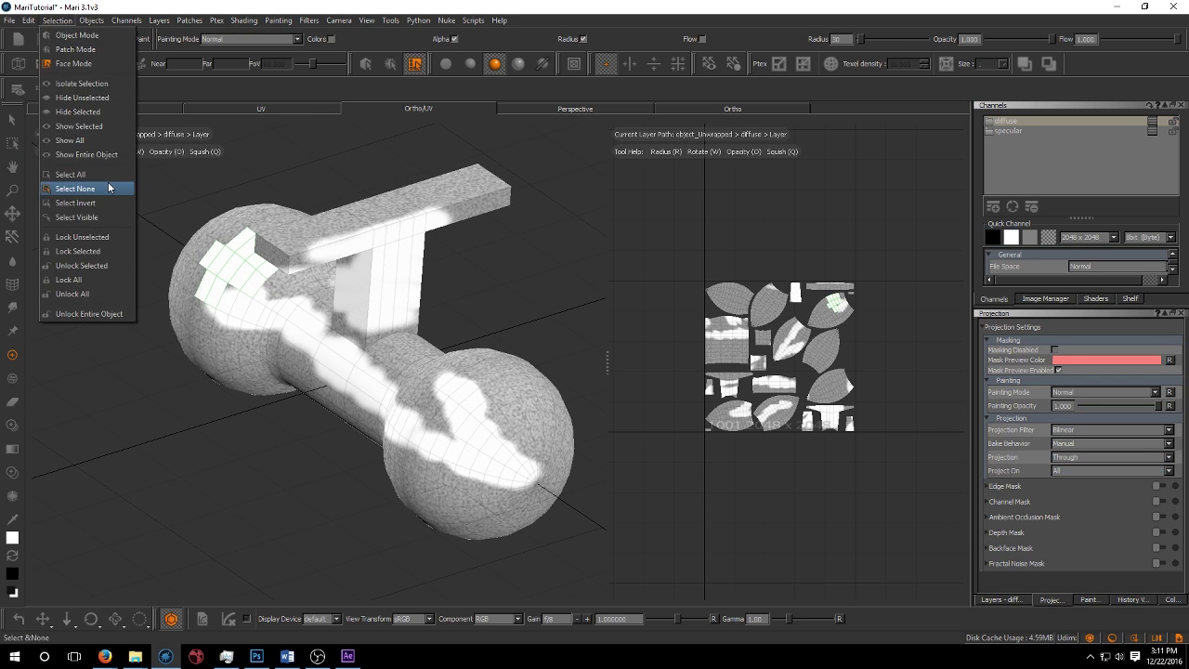
click(75, 188)
Step: Set the projection to Front and paint white across the top of the near sphere
click(1086, 457)
click(1087, 444)
middle_drag(313, 350, 528, 349)
mouse_move(398, 347)
mouse_down()
mouse_move(605, 385)
mouse_move(426, 378)
mouse_up()
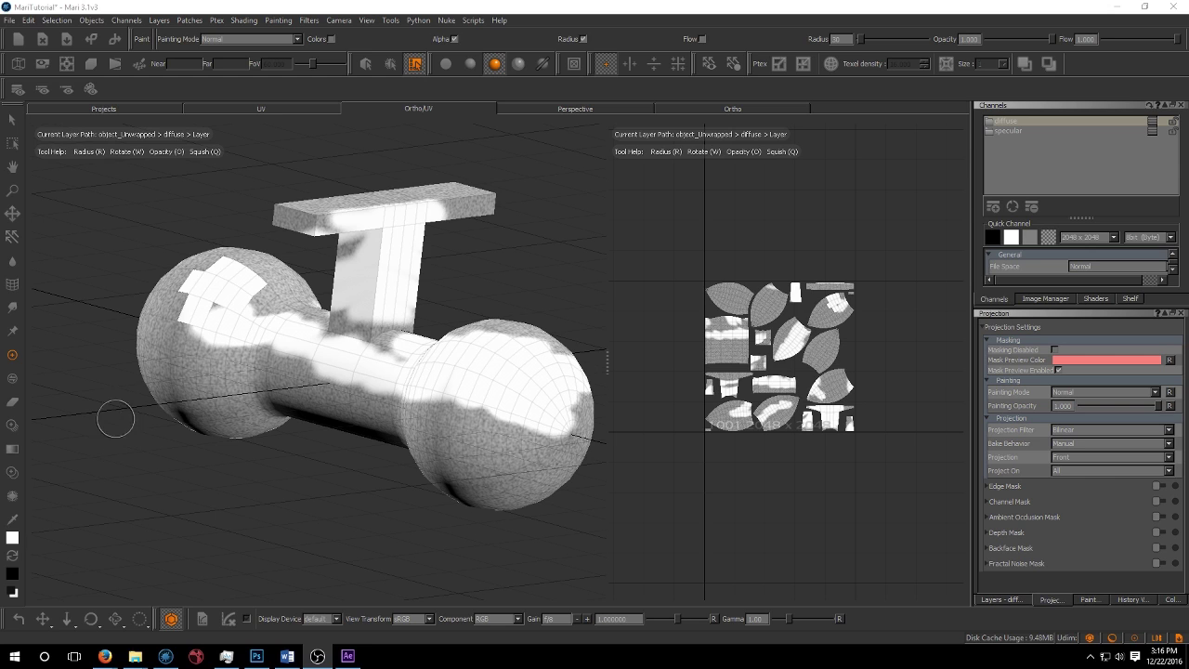
Step: Try the Eraser on the white paint at the near sphere's edge
click(13, 401)
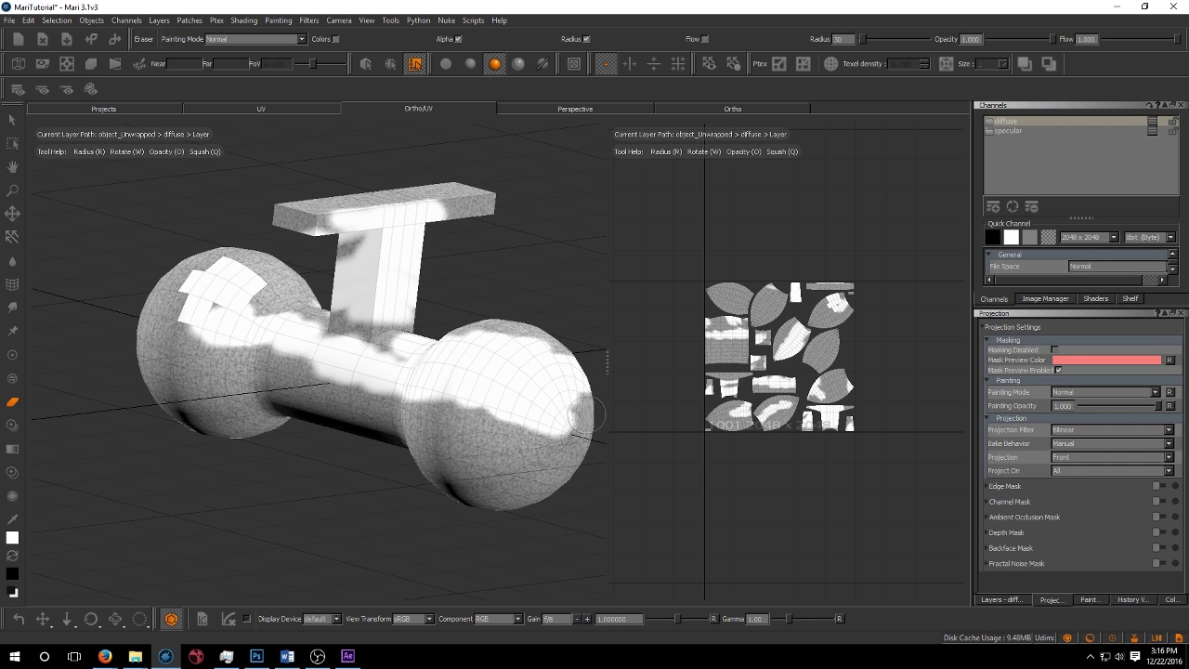
middle_drag(238, 362, 268, 388)
key(p)
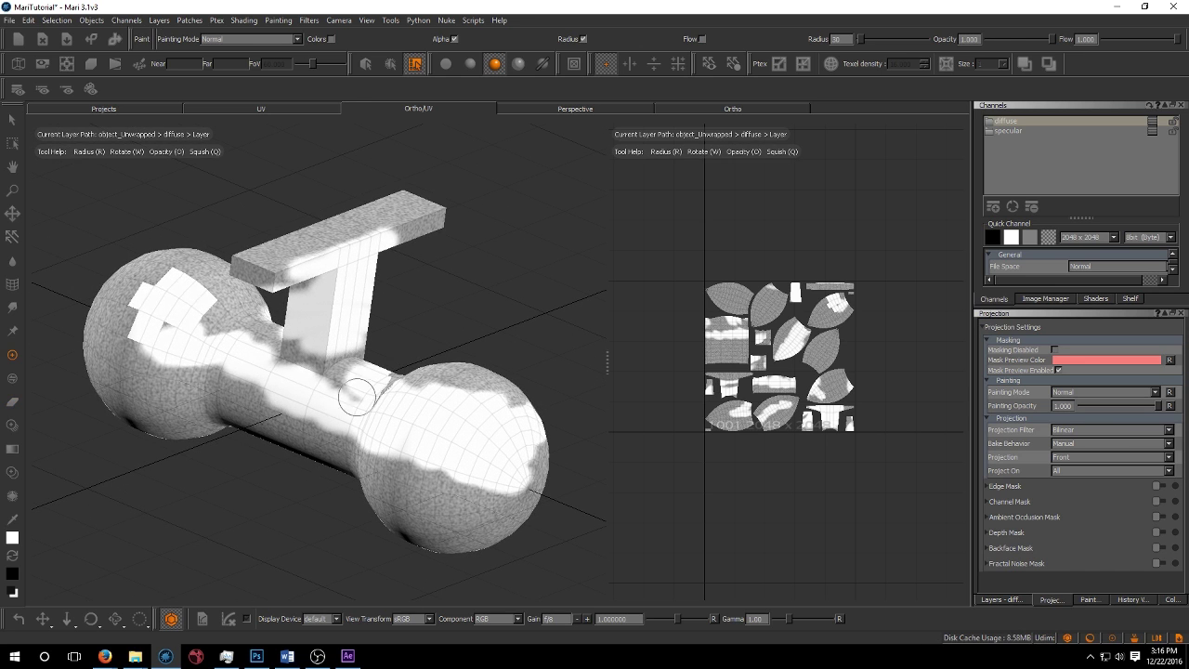
Step: Paint over the white strokes in Clear painting mode, bake the result and inspect the object from other angles
click(295, 39)
click(285, 28)
mouse_move(137, 369)
mouse_down()
mouse_move(199, 265)
mouse_move(227, 310)
mouse_move(177, 344)
mouse_move(172, 335)
mouse_move(200, 362)
mouse_move(274, 376)
mouse_move(312, 399)
mouse_move(413, 409)
mouse_move(397, 453)
mouse_move(502, 469)
mouse_move(511, 444)
mouse_move(579, 456)
mouse_move(586, 443)
mouse_move(372, 381)
mouse_move(567, 442)
mouse_up()
mouse_move(488, 396)
mouse_down()
mouse_move(446, 269)
mouse_move(455, 220)
mouse_move(430, 300)
mouse_move(413, 275)
mouse_up()
key(b)
mouse_move(252, 471)
alt+mouse_down()
mouse_move(518, 382)
mouse_move(438, 412)
mouse_move(231, 399)
mouse_move(98, 353)
mouse_move(480, 416)
mouse_move(869, 442)
alt+mouse_up()
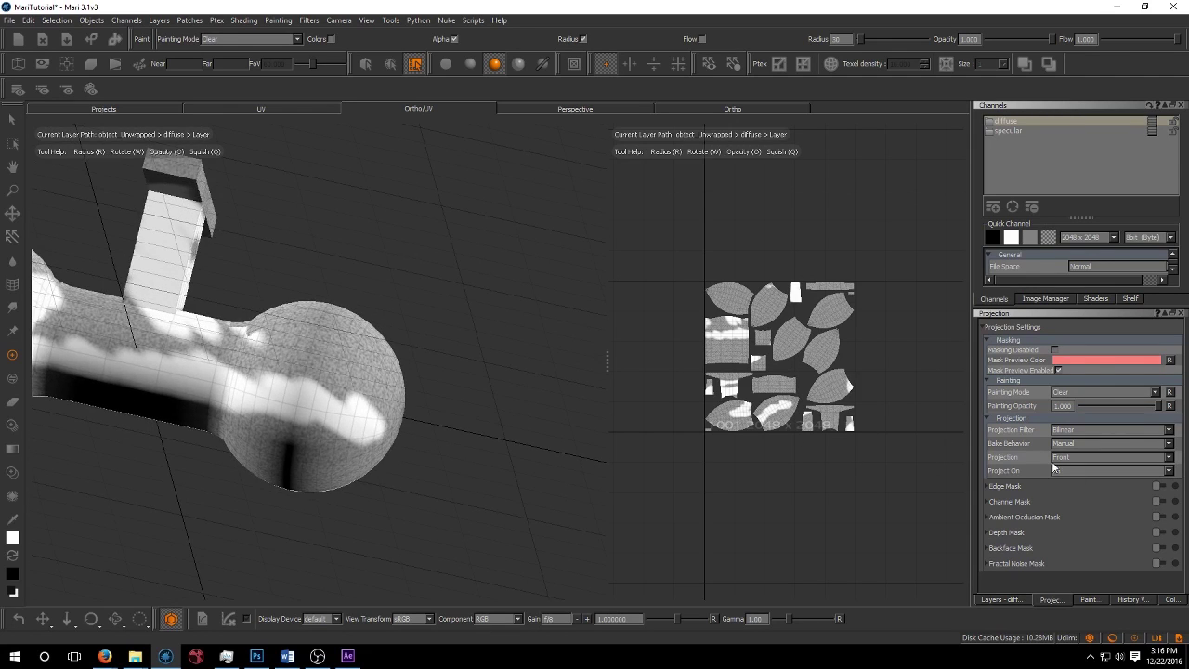
alt+drag(451, 373, 197, 415)
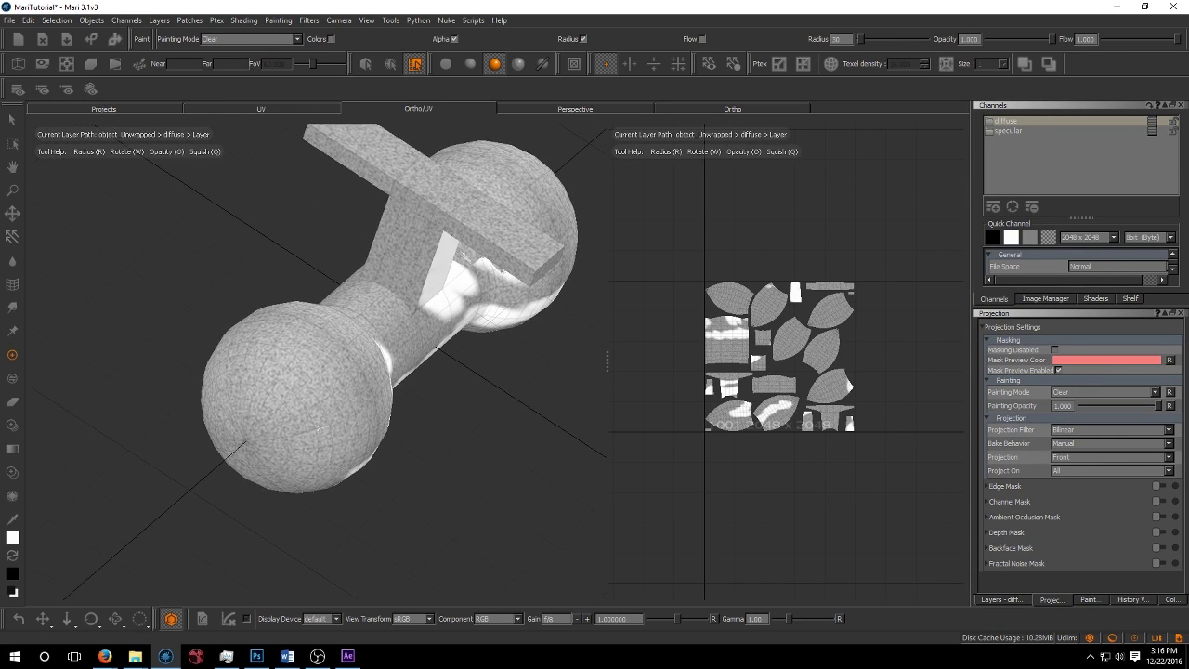
Step: Create a new Image Manager shelf named Textures
key(alt+Tab)
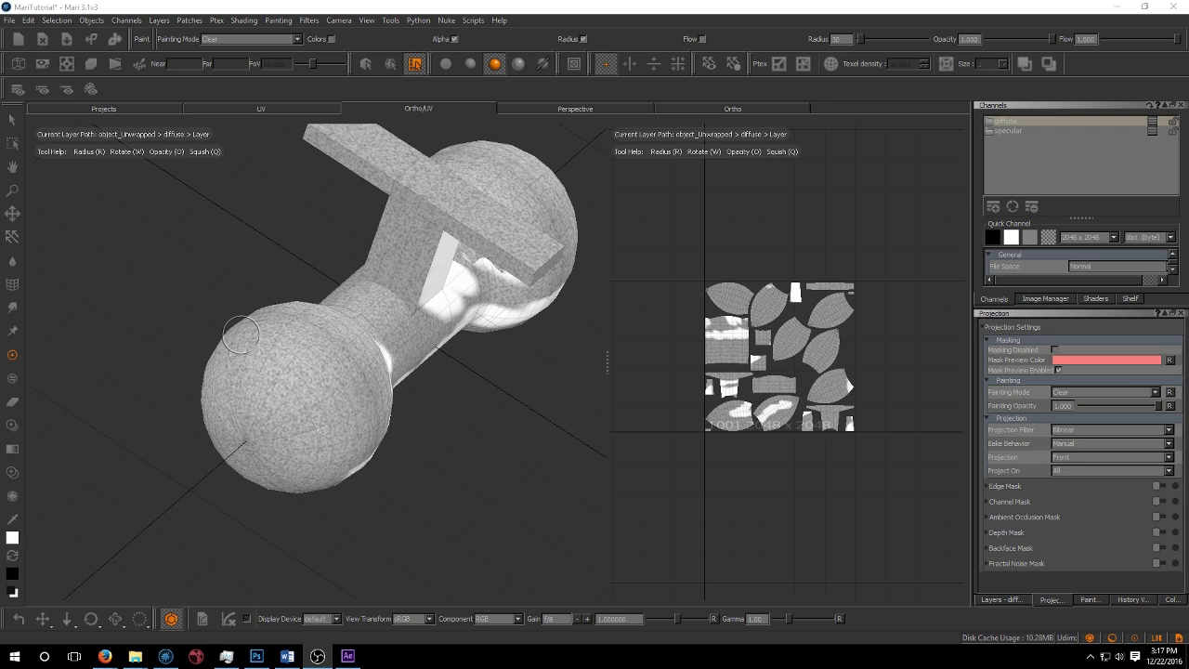
click(1045, 298)
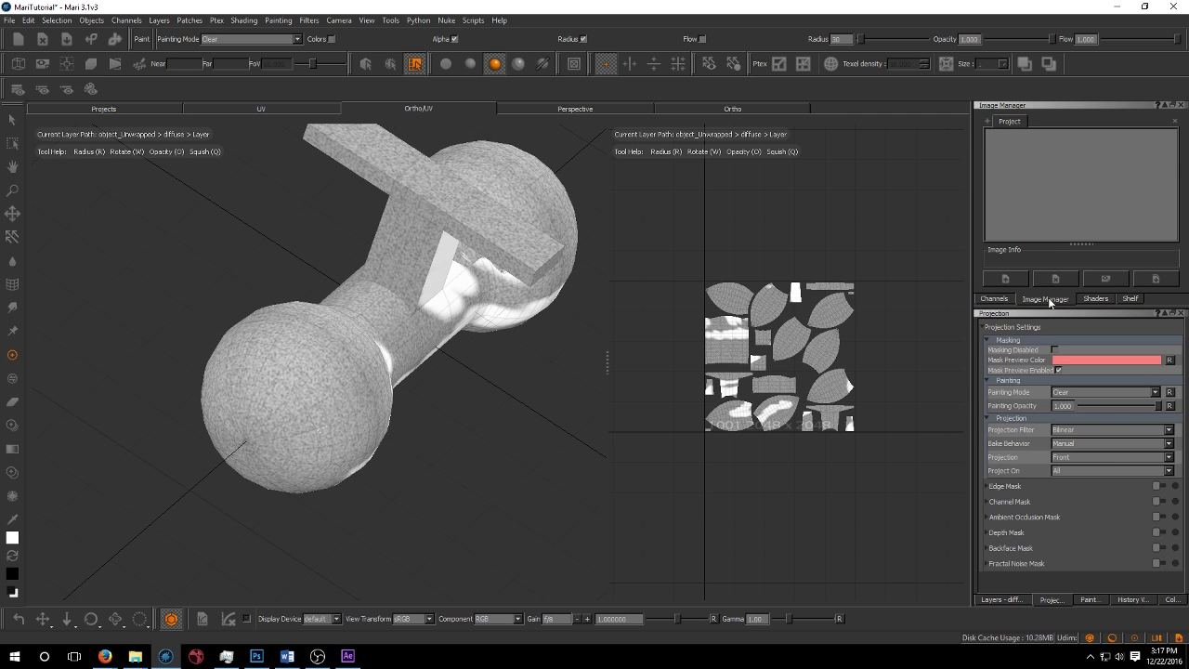
click(989, 124)
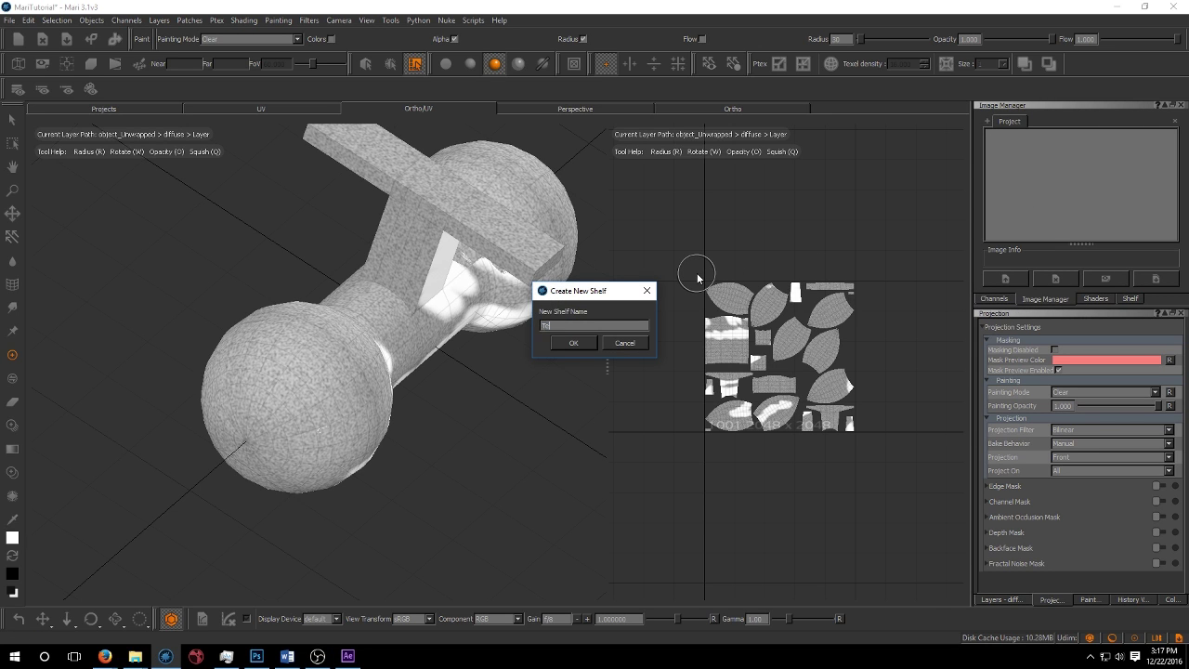
text(Textures)
key(Return)
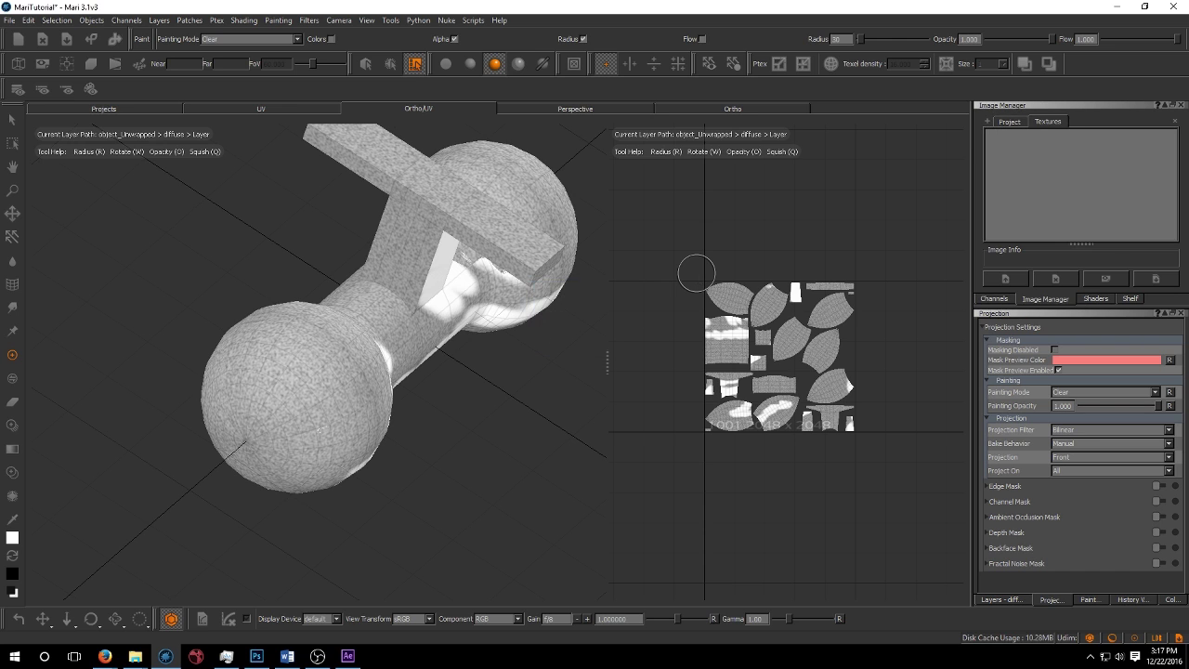
Step: Load ProjectionImage.psd and ProjectionImage.png into the Textures shelf
click(1006, 277)
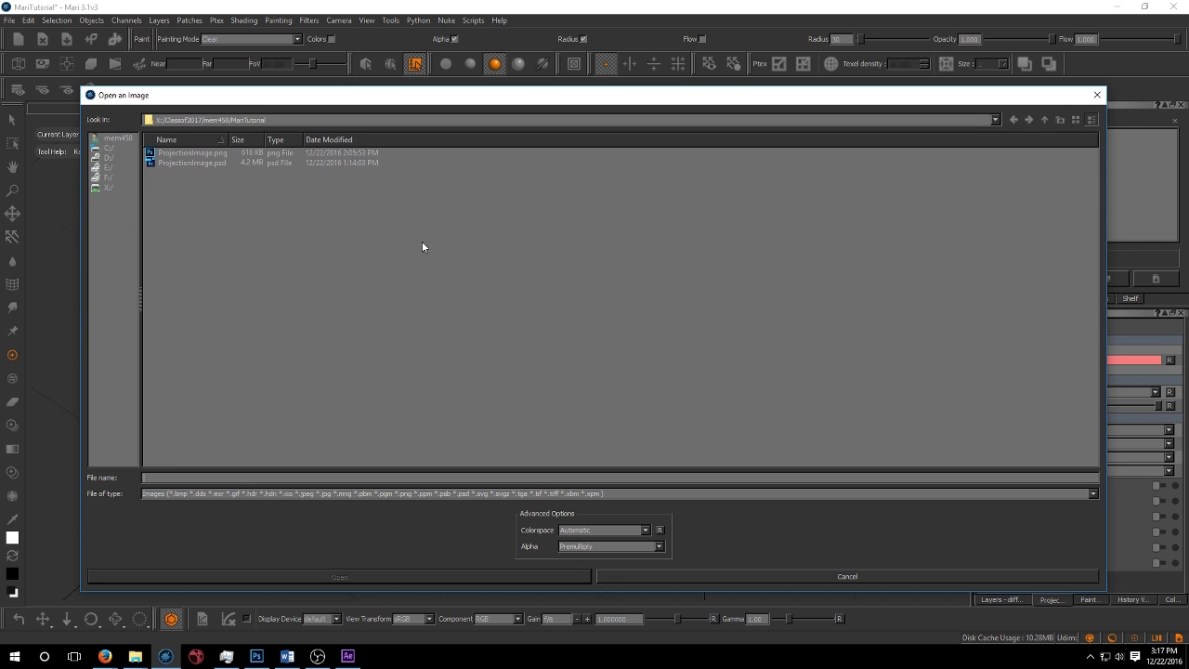
double_click(199, 163)
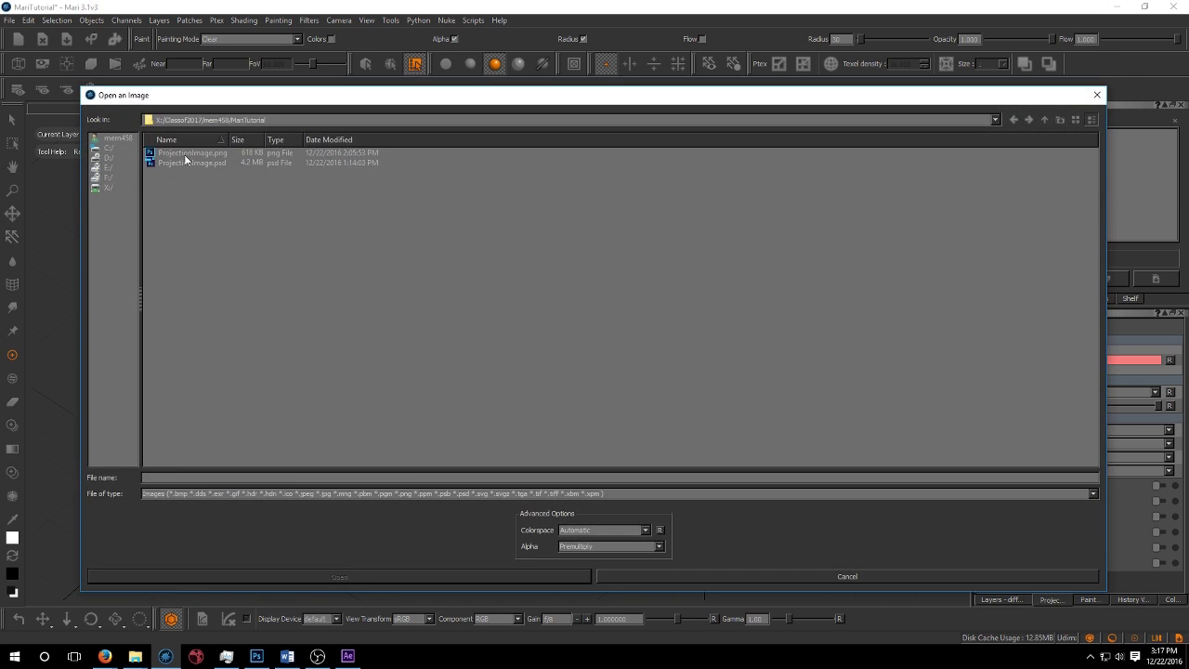
double_click(186, 154)
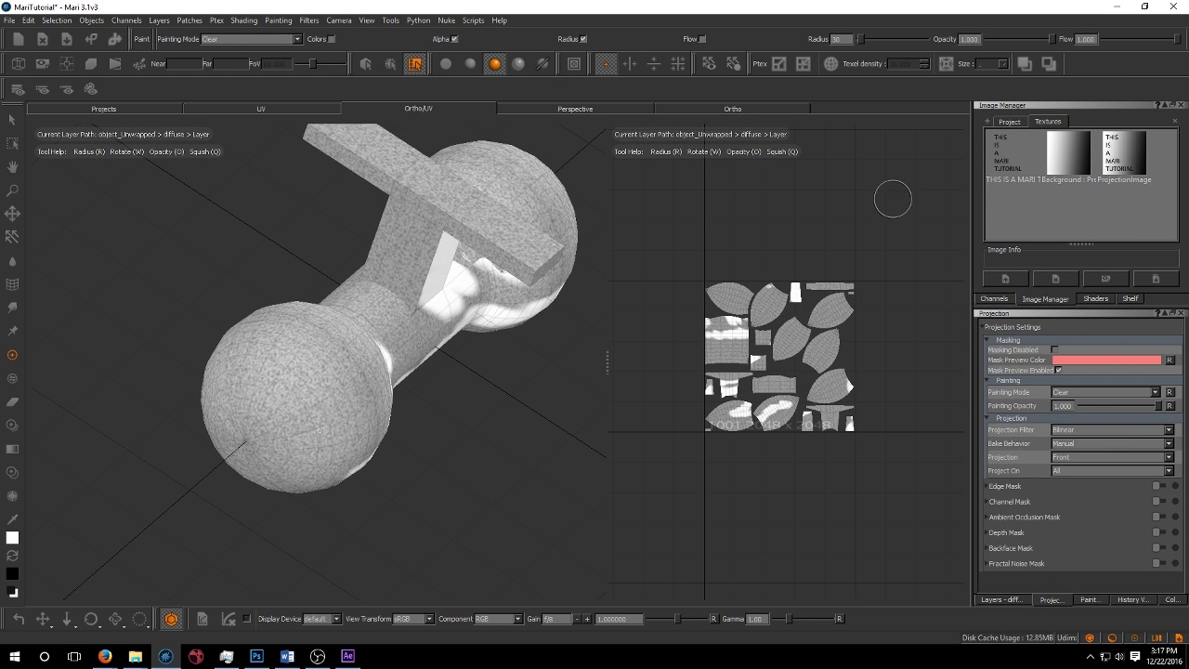
Step: Bring the near sphere into view and load the ProjectionImage PNG as the Paint Through image
alt+drag(200, 408, 304, 458)
middle_drag(305, 458, 330, 358)
alt+right_drag(331, 360, 289, 338)
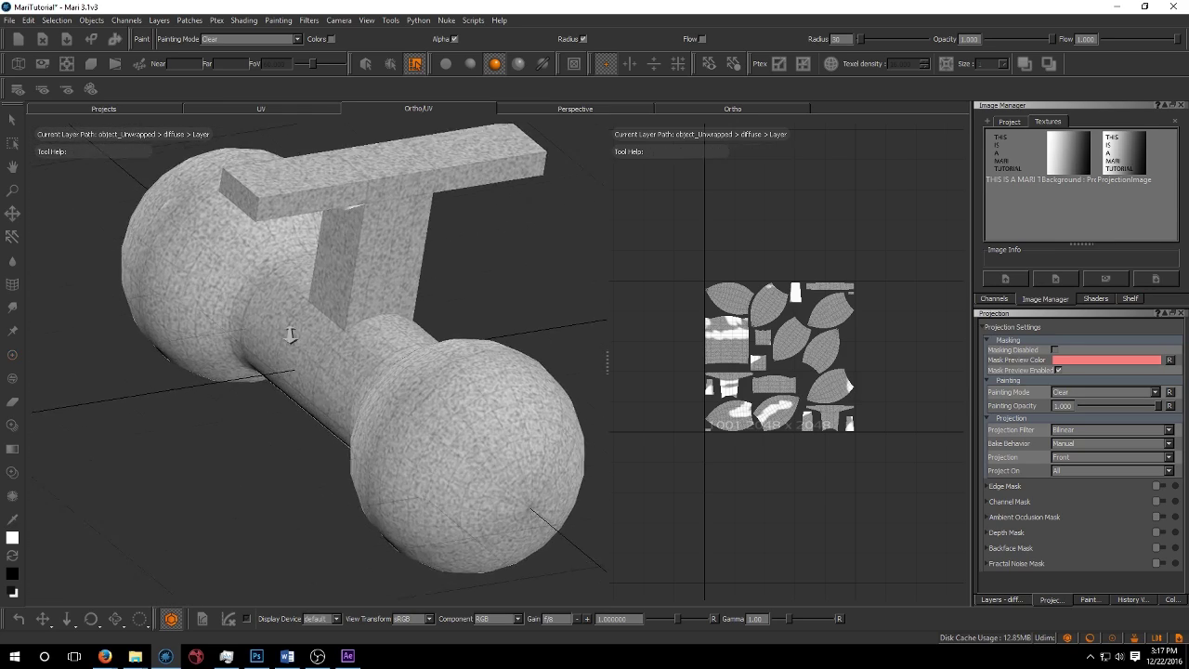
alt+middle_drag(320, 336, 287, 330)
alt+middle_drag(420, 390, 384, 377)
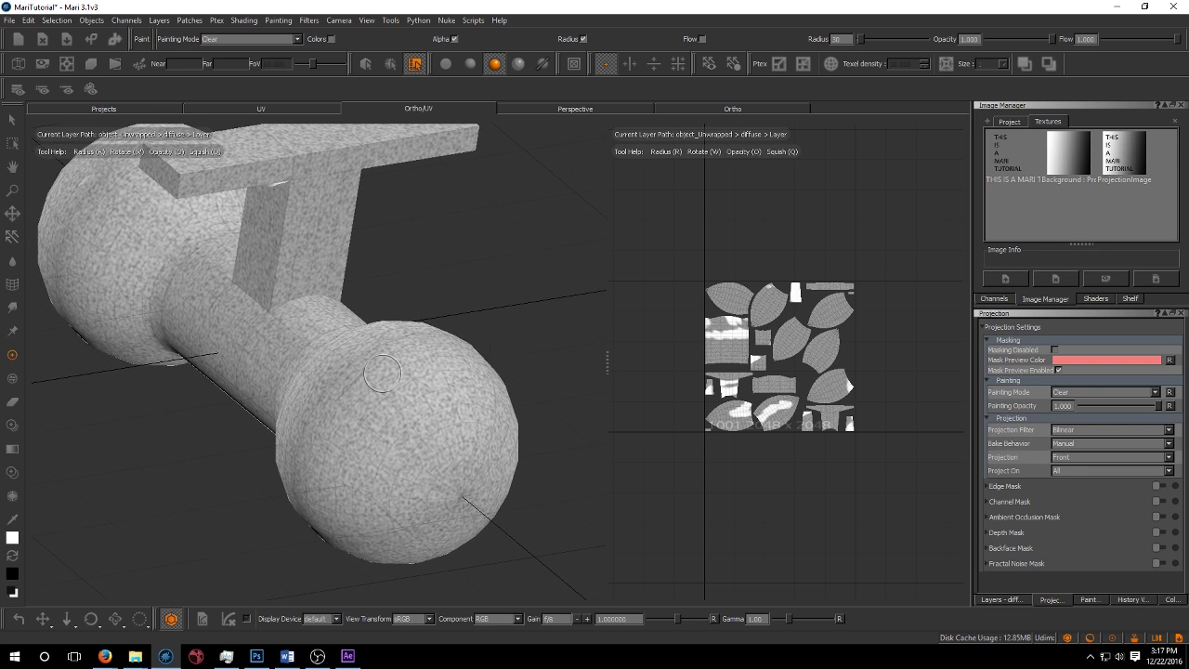
mouse_move(1124, 153)
mouse_down()
mouse_move(427, 353)
mouse_move(383, 389)
mouse_up()
scroll(448, 378, down, 4)
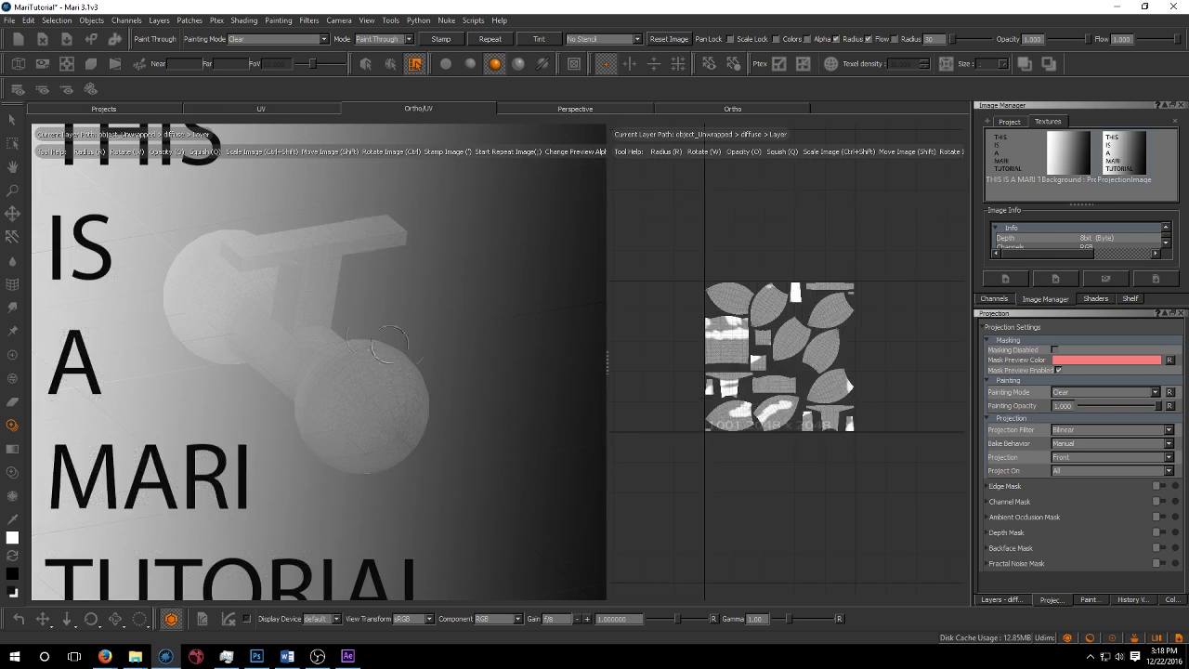
Step: Scale the Paint Through image down and test its placement over the near sphere and the UV layout
ctrl+shift+drag(405, 348, 157, 312)
alt+right_drag(193, 302, 271, 318)
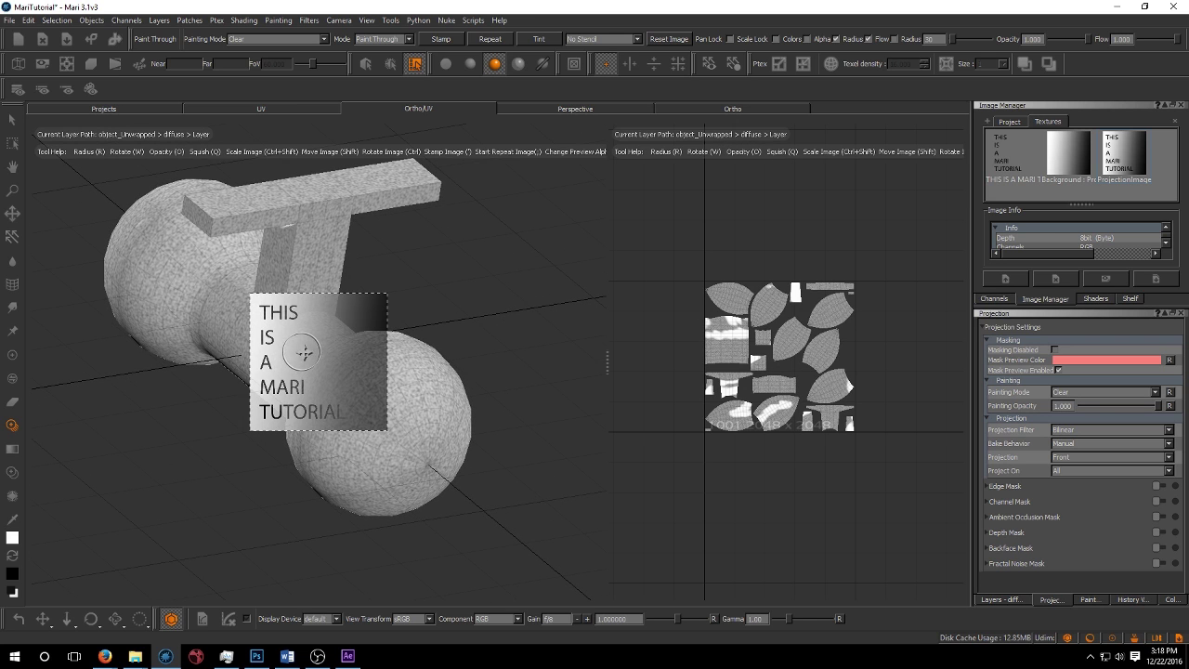
shift+drag(304, 352, 383, 409)
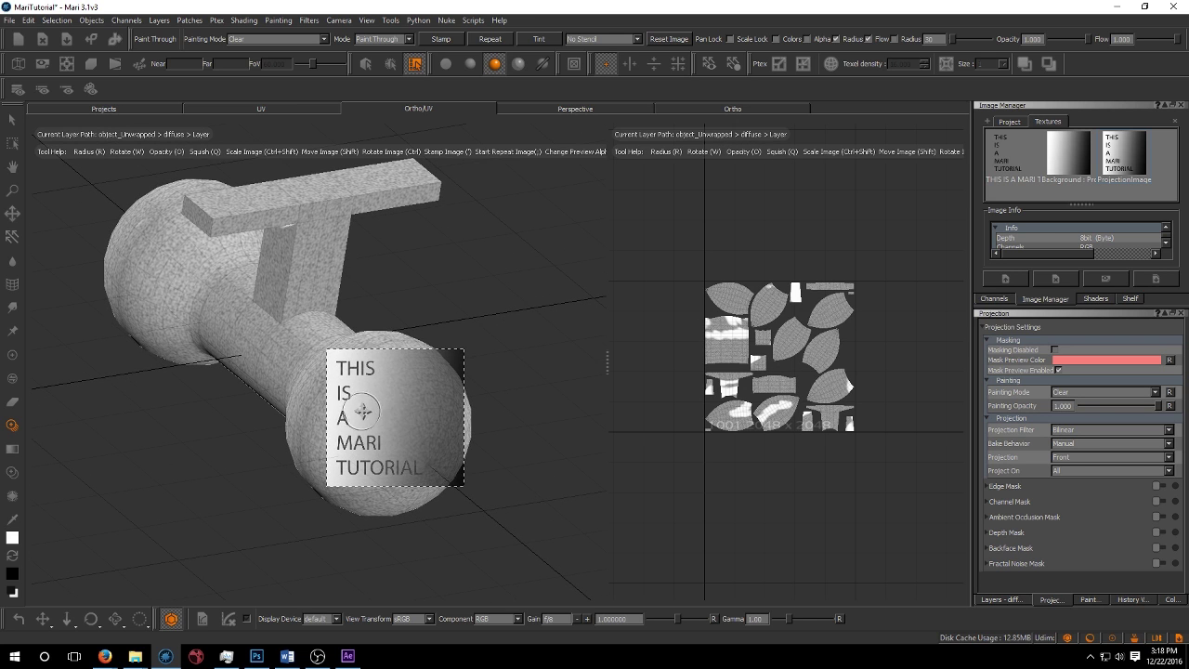
shift+drag(893, 430, 828, 407)
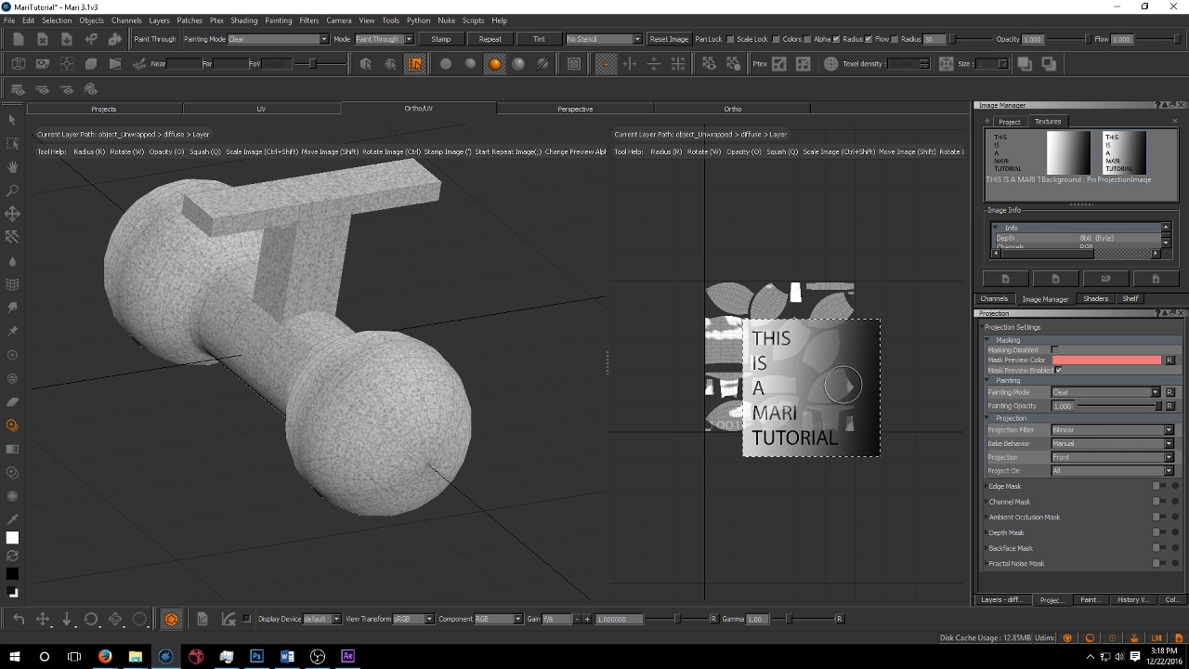
shift+drag(838, 381, 689, 462)
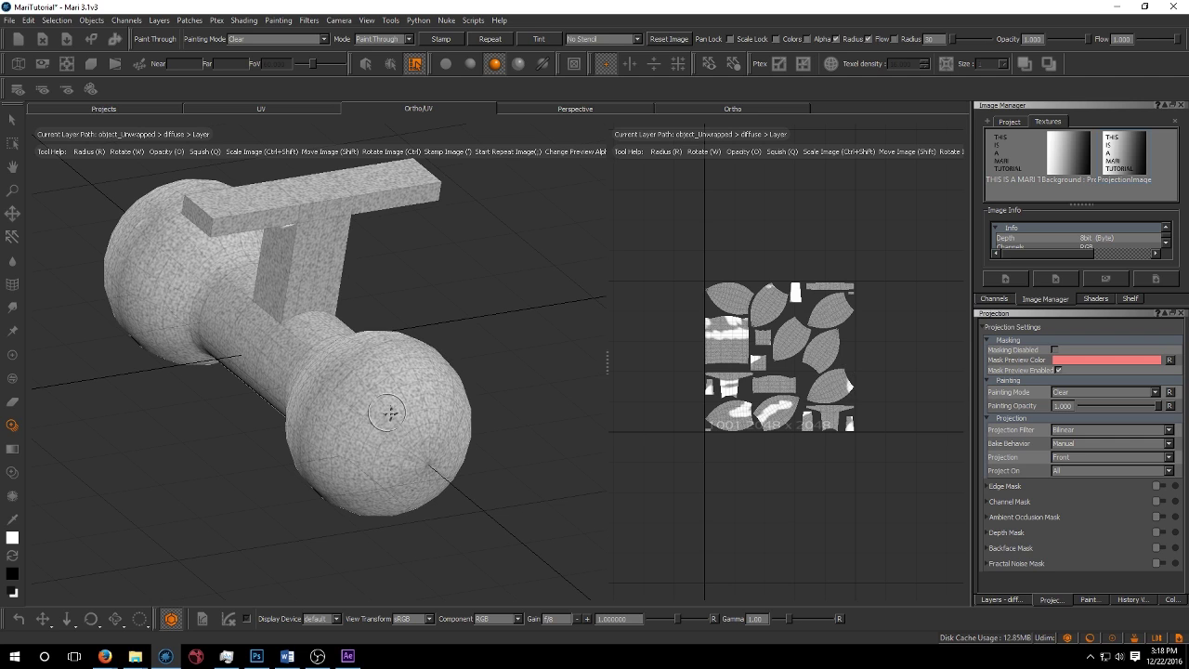
Step: Undo the last zoom and reposition the Paint Through image from the UV view onto the near sphere
key(ctrl+z)
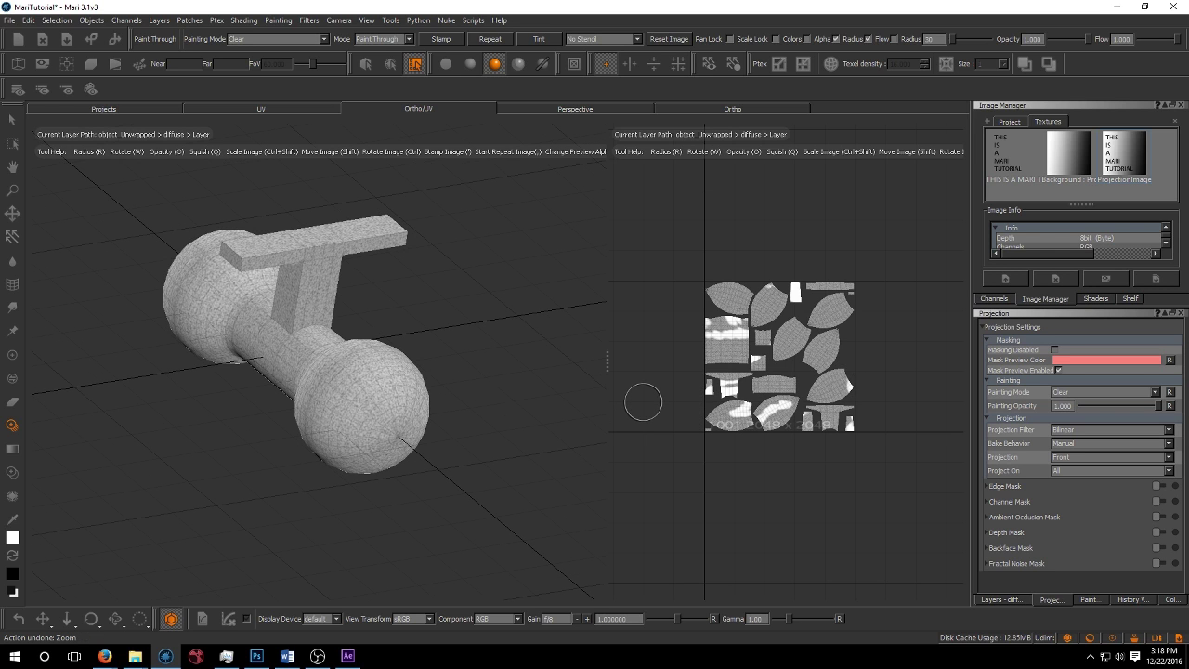
shift+drag(666, 434, 810, 384)
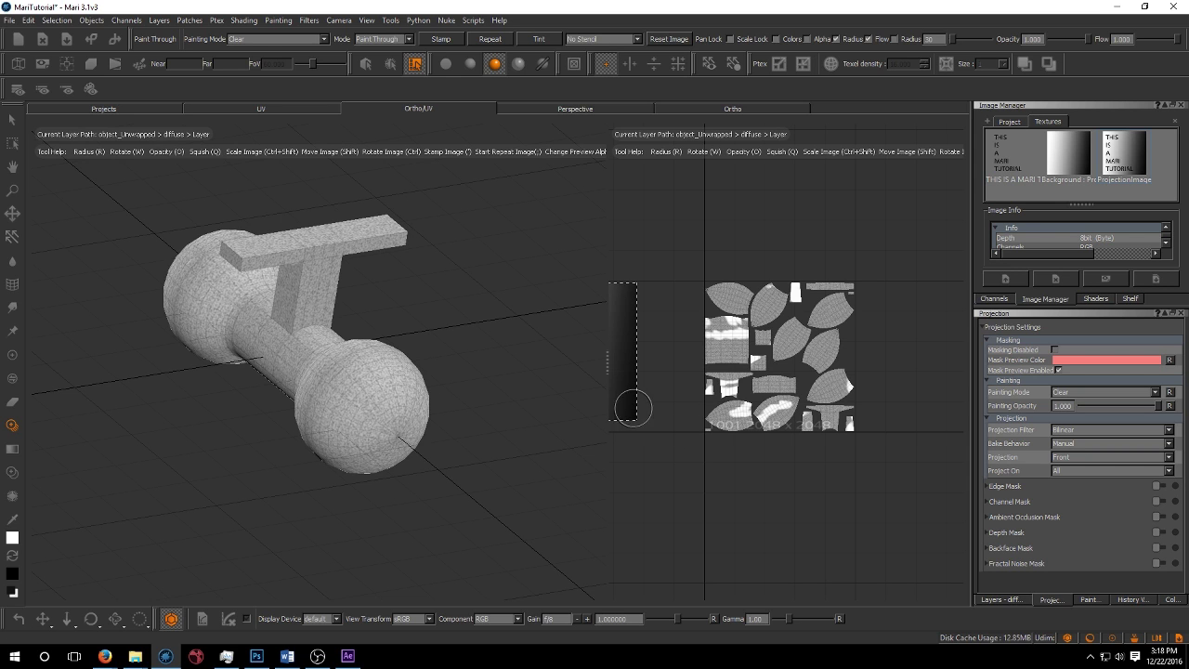
shift+drag(626, 405, 717, 403)
shift+drag(641, 374, 778, 390)
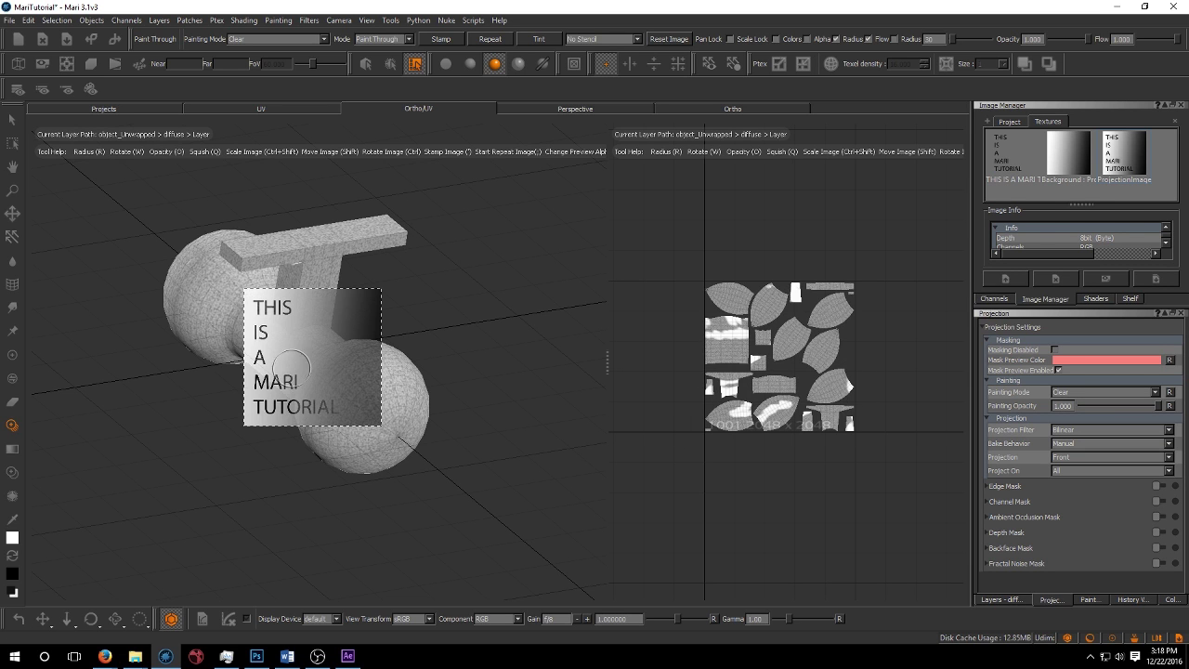
mouse_move(304, 371)
shift+mouse_down()
mouse_move(367, 381)
mouse_move(448, 345)
shift+mouse_up()
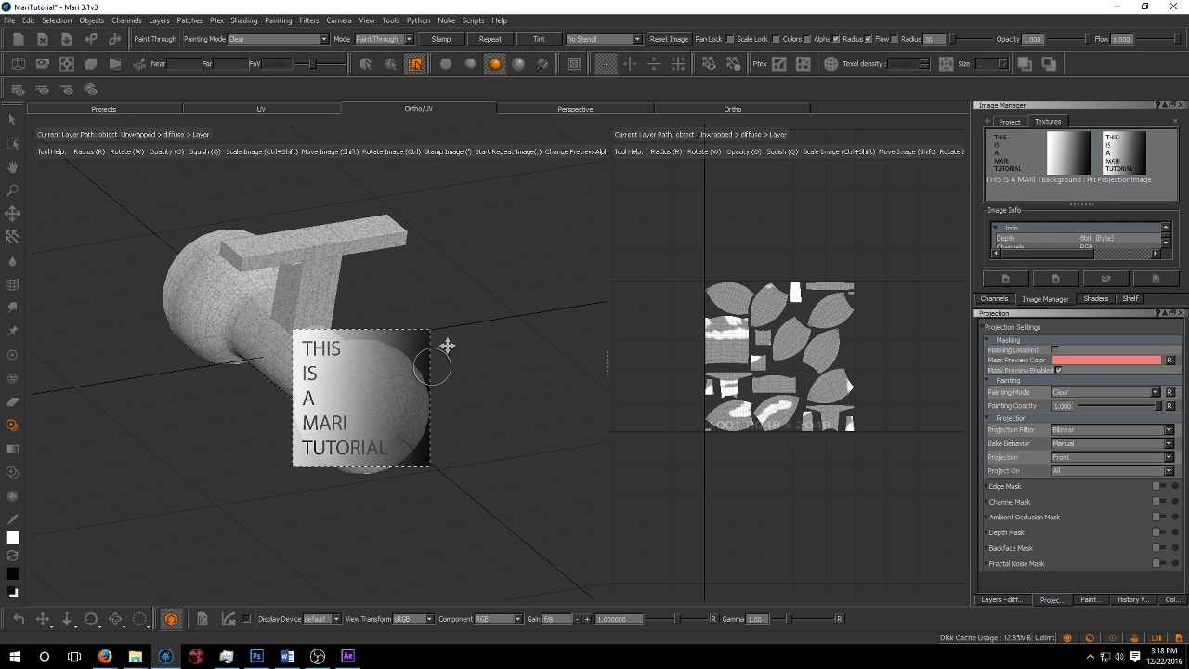
Step: Paint ProjectionImage onto the near sphere in Normal painting mode, after clearing the stray white dab
click(325, 41)
click(273, 22)
scroll(416, 418, up, 5)
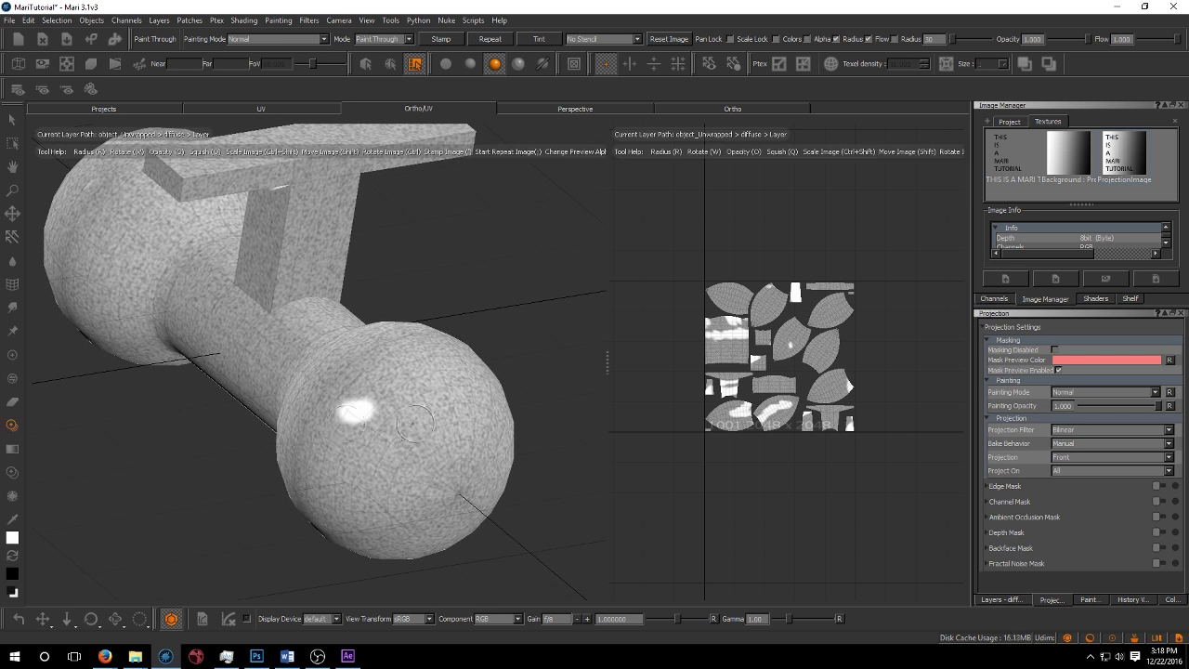
alt+middle_drag(417, 424, 408, 391)
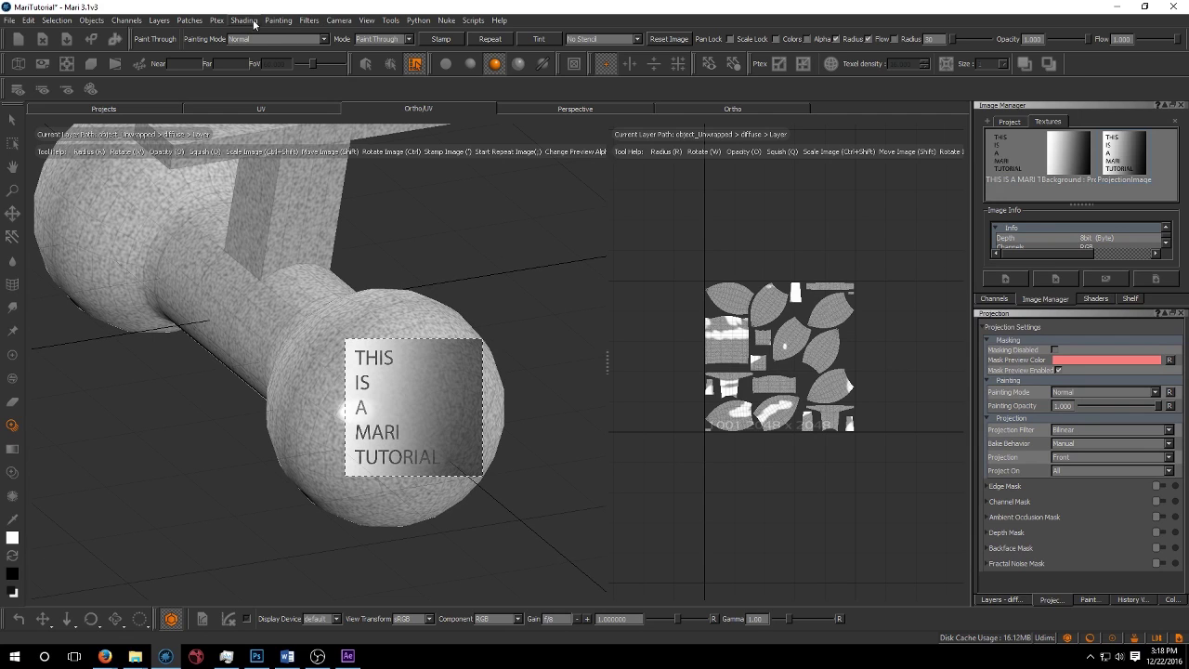
click(274, 22)
click(281, 36)
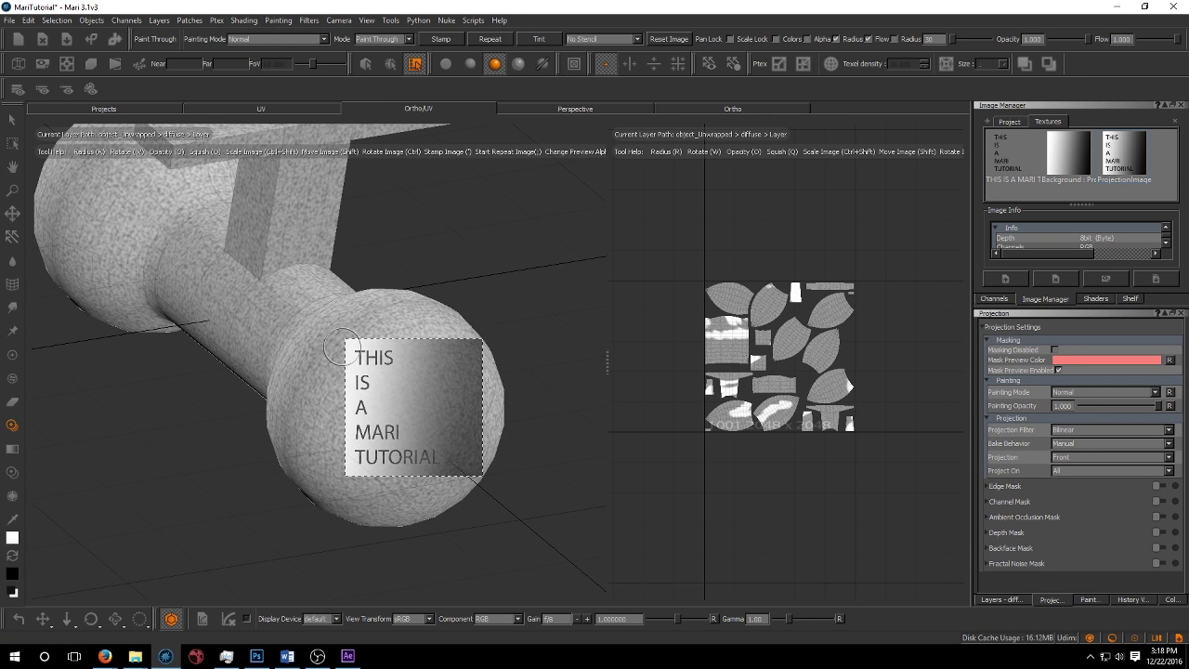
mouse_move(317, 361)
mouse_down()
mouse_move(400, 357)
mouse_move(423, 381)
mouse_move(318, 402)
mouse_move(321, 430)
mouse_move(357, 450)
mouse_move(348, 464)
mouse_move(429, 465)
mouse_up()
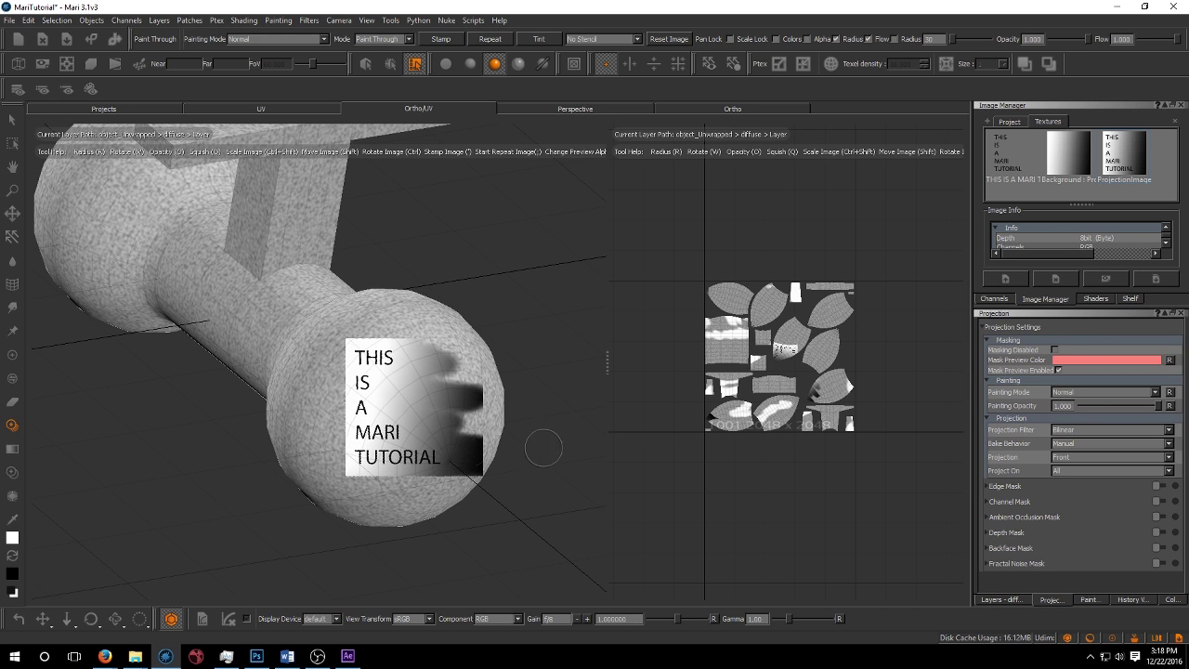
Step: Fill in the remaining dark side of ProjectionImage on the near sphere, bake the paint and switch to the Select tool
mouse_move(531, 443)
mouse_down()
mouse_move(549, 403)
mouse_move(507, 359)
mouse_move(446, 316)
mouse_move(400, 313)
mouse_up()
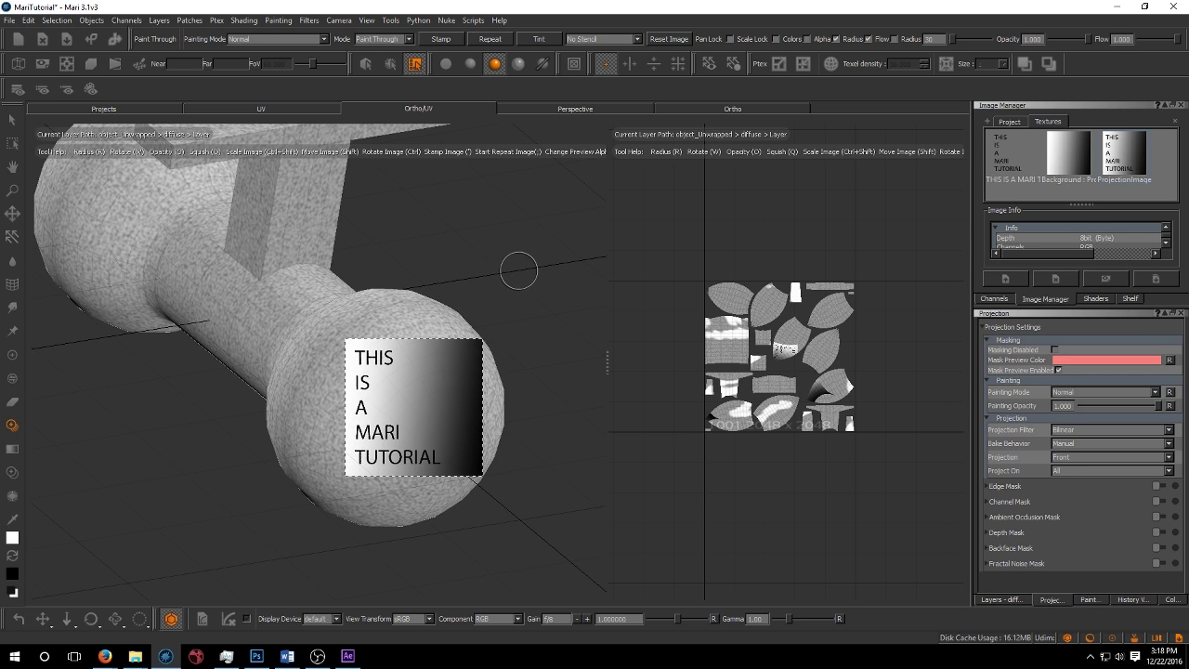
key(r)
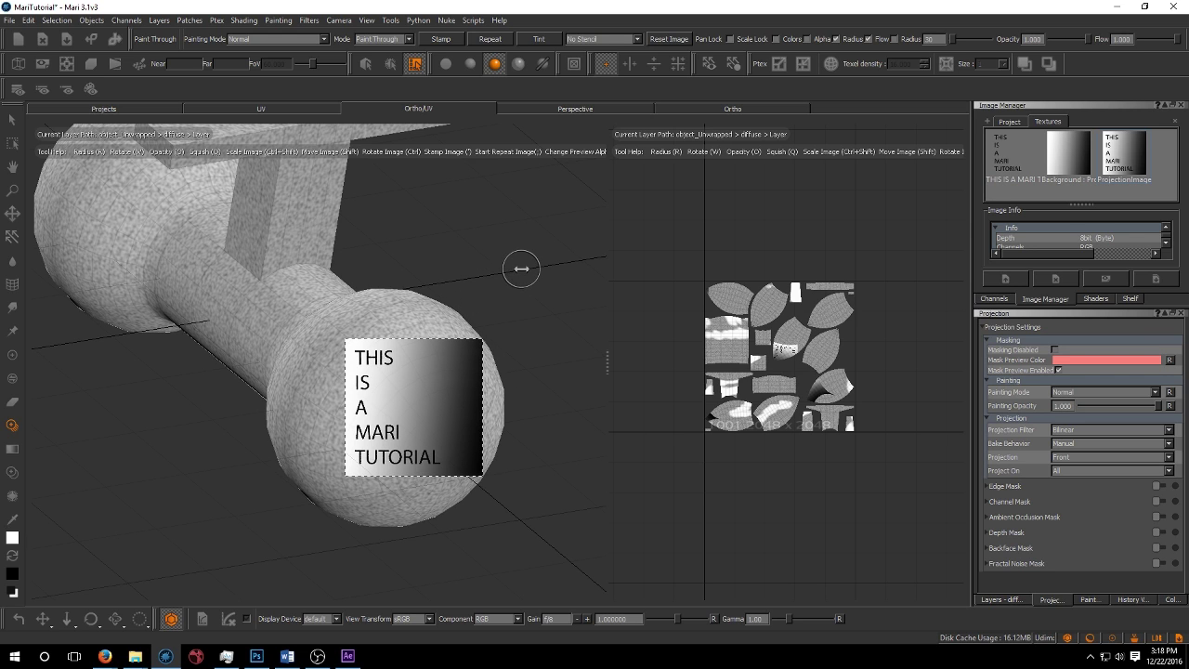
click(11, 119)
middle_drag(147, 446, 254, 455)
key(alt+Tab)
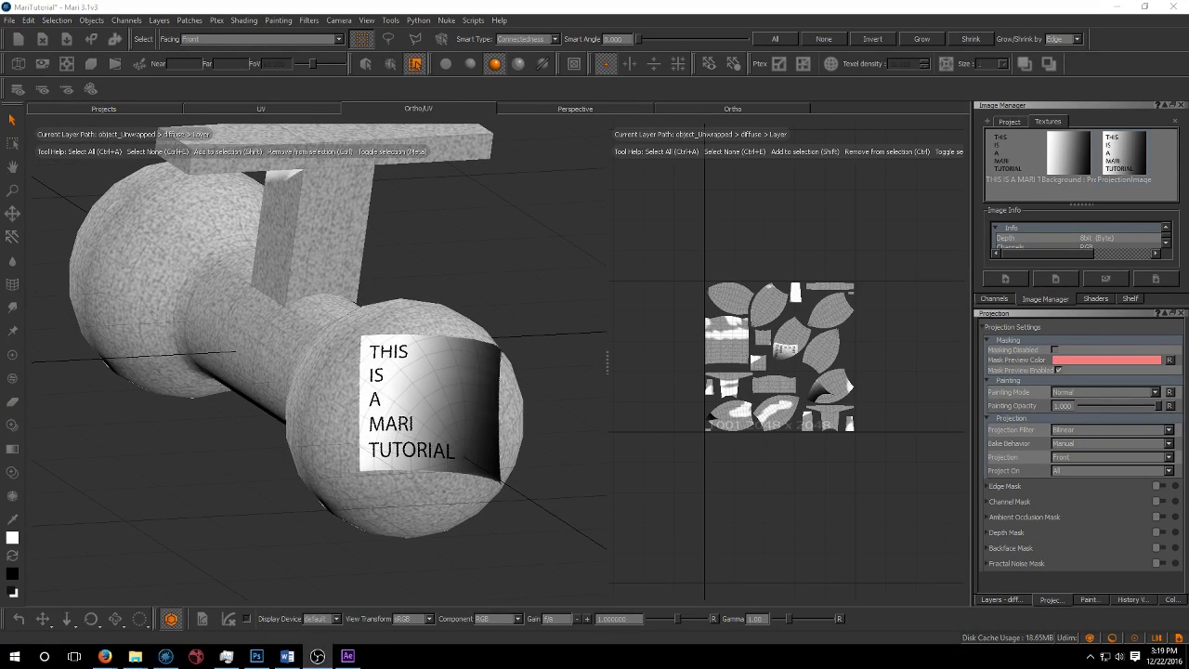
Step: Load MetalTexture.jpg into the image manager and set it as the Paint Through image
click(1000, 278)
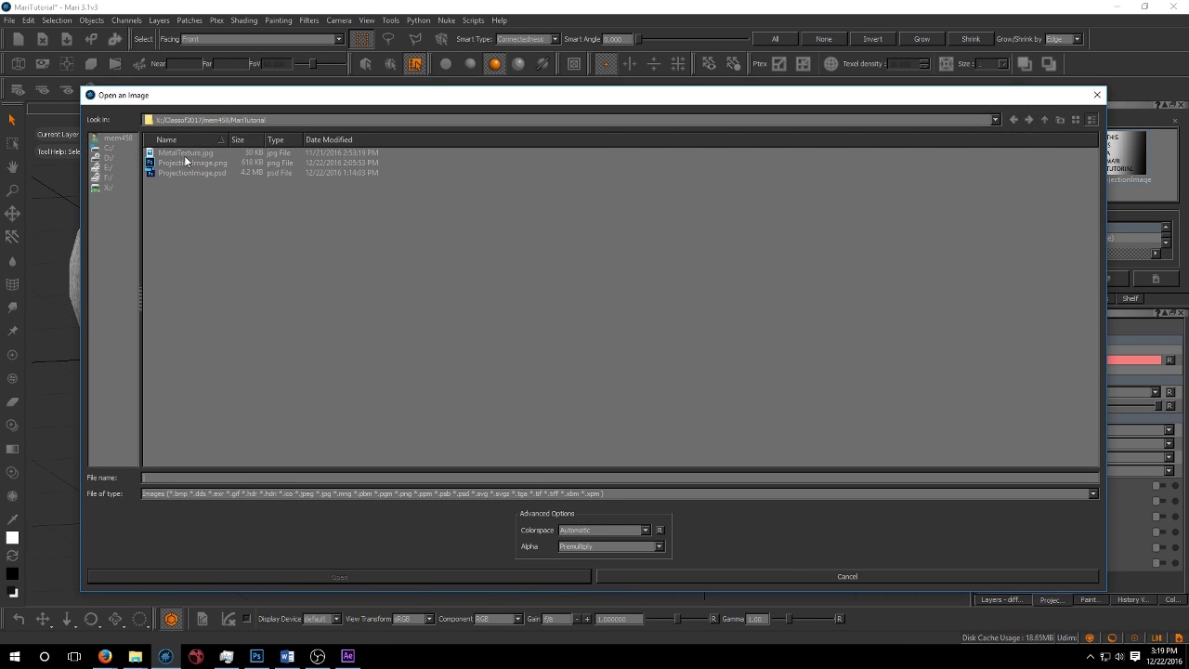
double_click(186, 153)
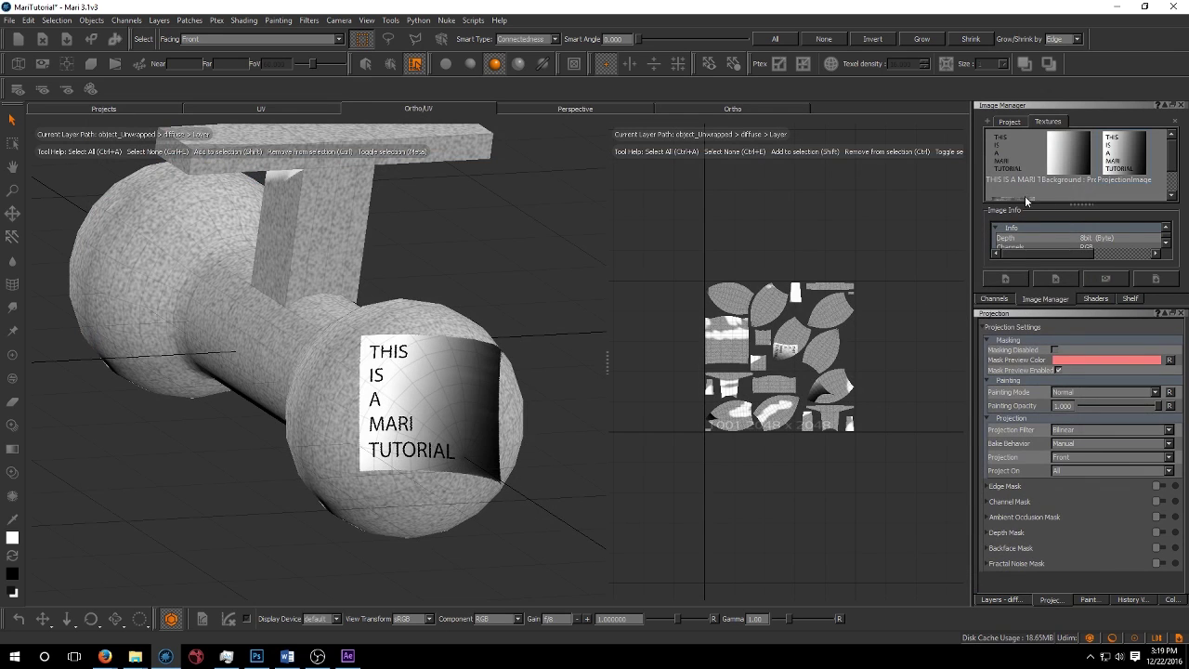
drag(1025, 195, 398, 334)
drag(295, 303, 299, 311)
alt+middle_drag(299, 311, 388, 361)
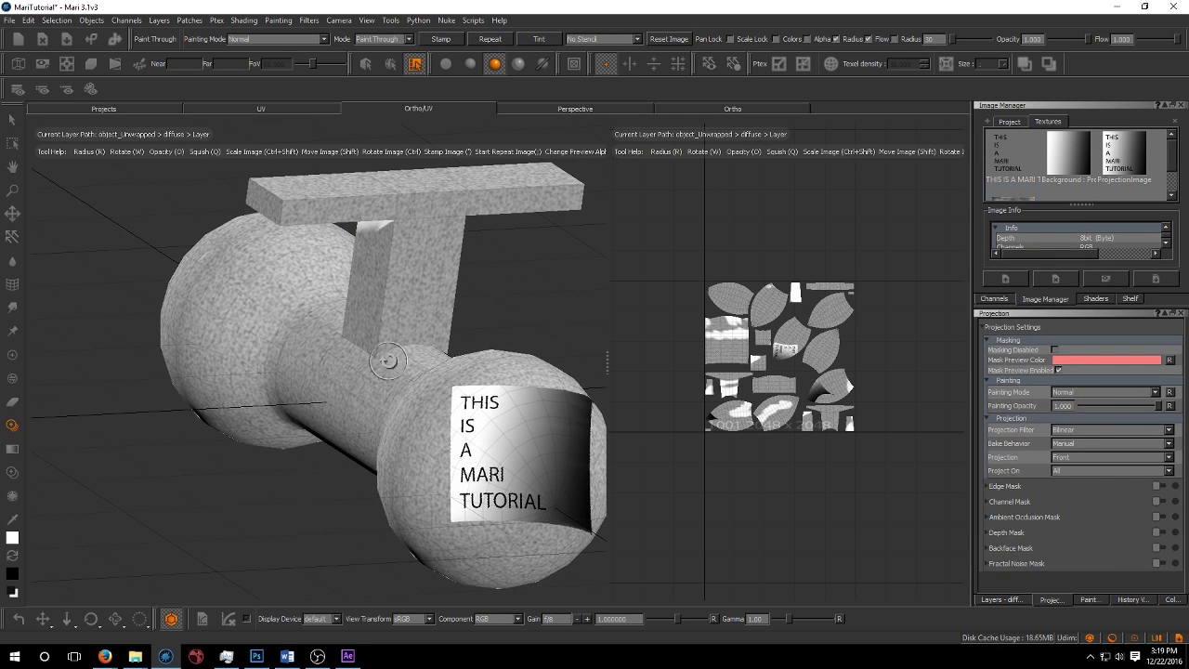
Step: Try painting the metal texture where the post meets the connecting cylinder, and undo that stroke
mouse_move(382, 409)
shift+mouse_down()
mouse_move(398, 376)
mouse_move(377, 352)
mouse_move(427, 367)
mouse_move(368, 355)
shift+mouse_up()
alt+middle_drag(368, 355, 375, 357)
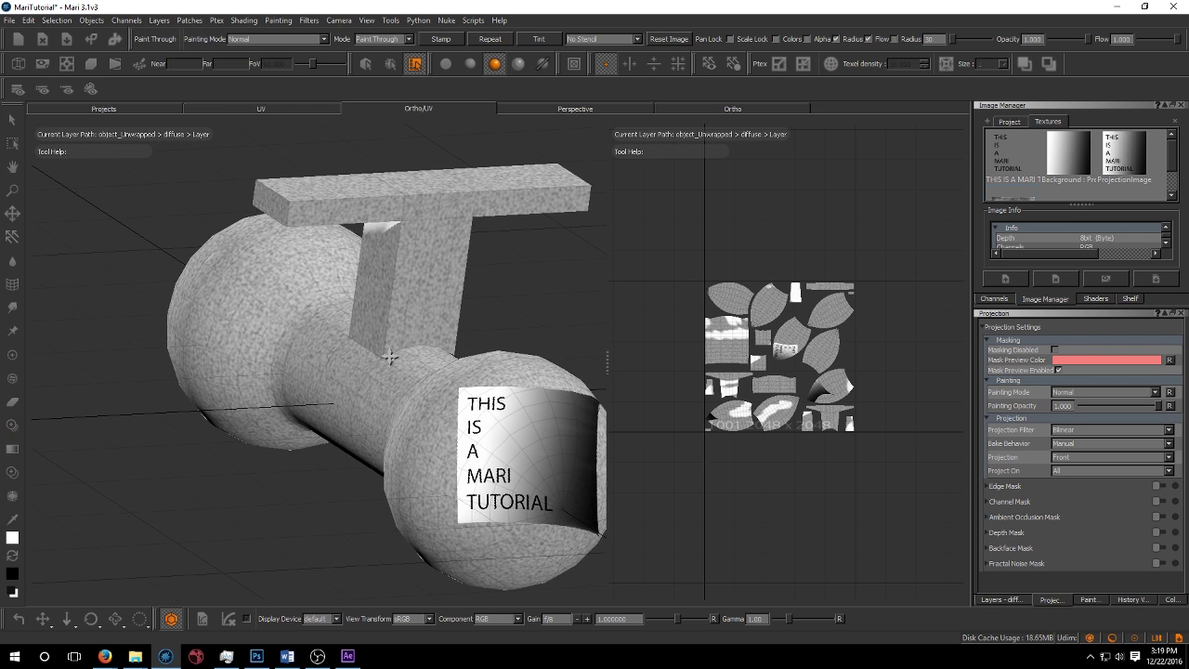
mouse_move(385, 347)
ctrl+shift+mouse_down()
mouse_move(412, 347)
mouse_move(380, 347)
ctrl+shift+mouse_up()
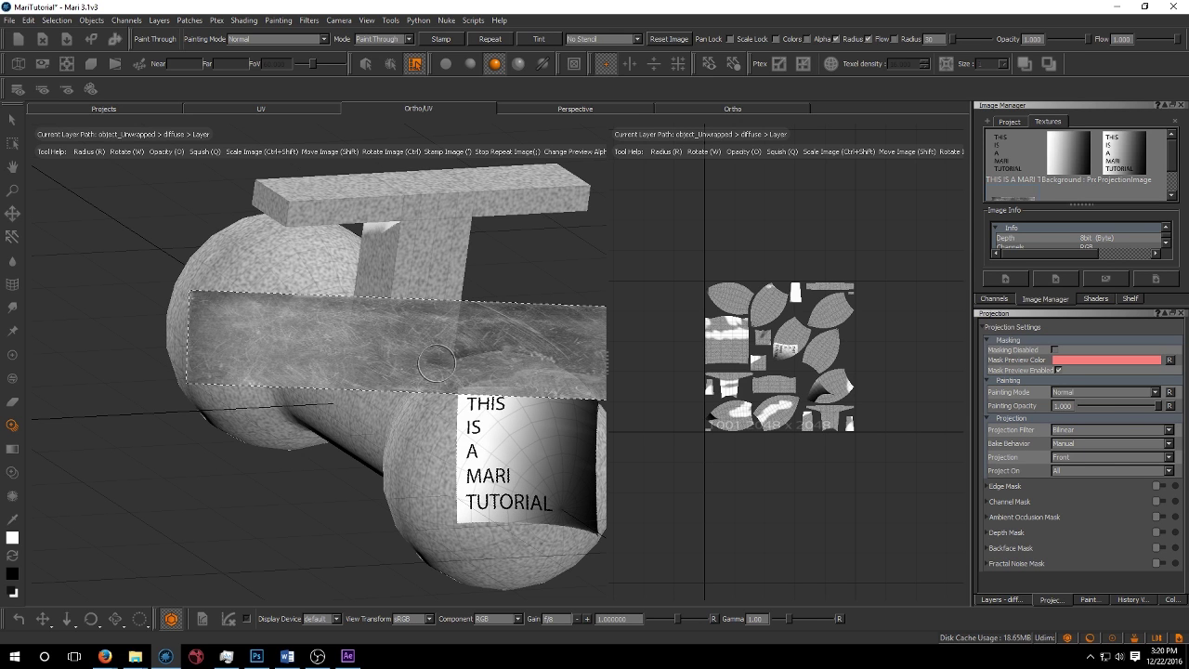
key(ctrl+z)
Step: Paint the metal texture around the joint between post and cylinder, first at 0.070 opacity and again at 0.220 with brush radius 54
scroll(473, 359, up, 6)
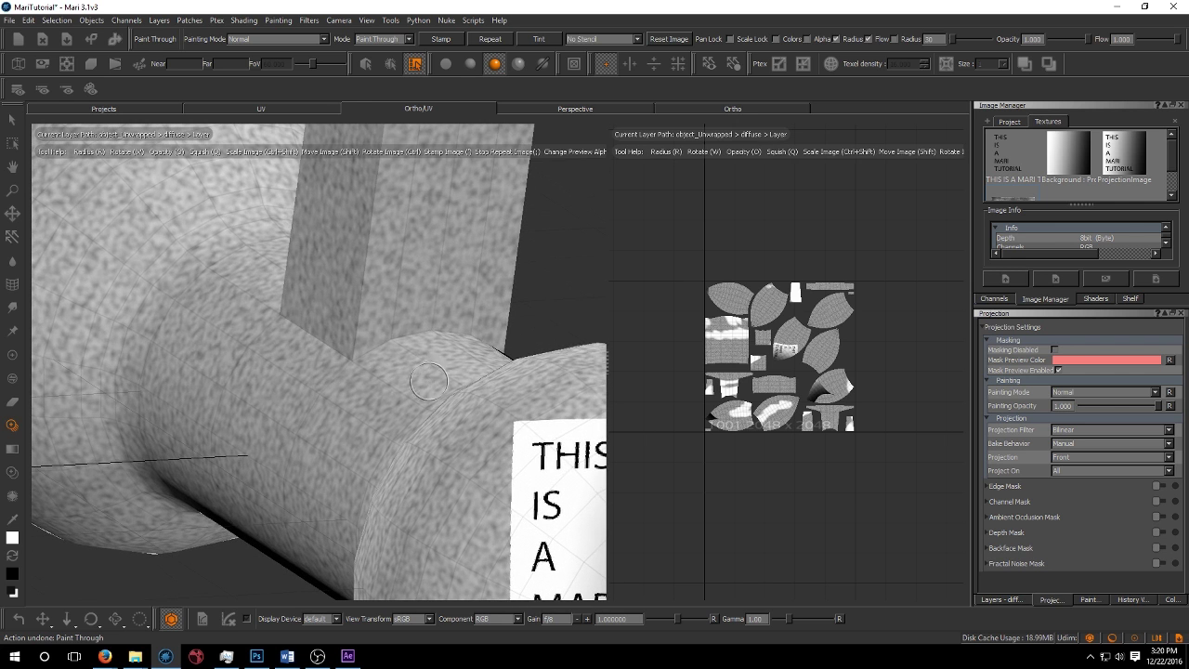
ctrl+drag(333, 358, 346, 379)
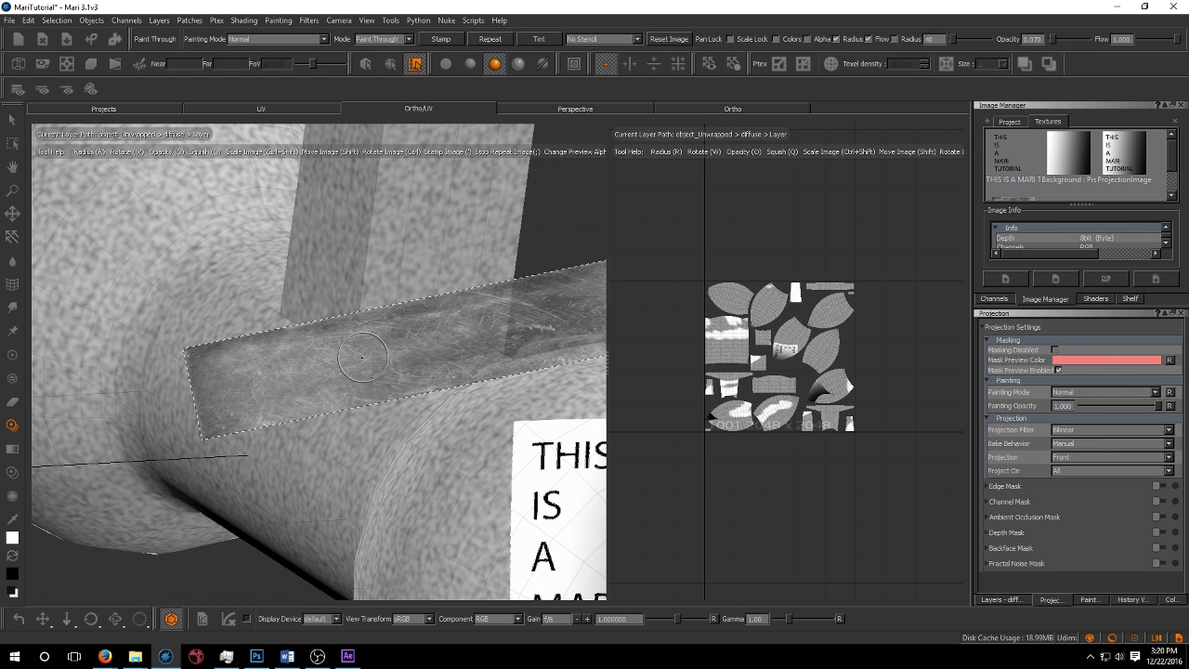
drag(324, 372, 493, 342)
drag(409, 361, 498, 341)
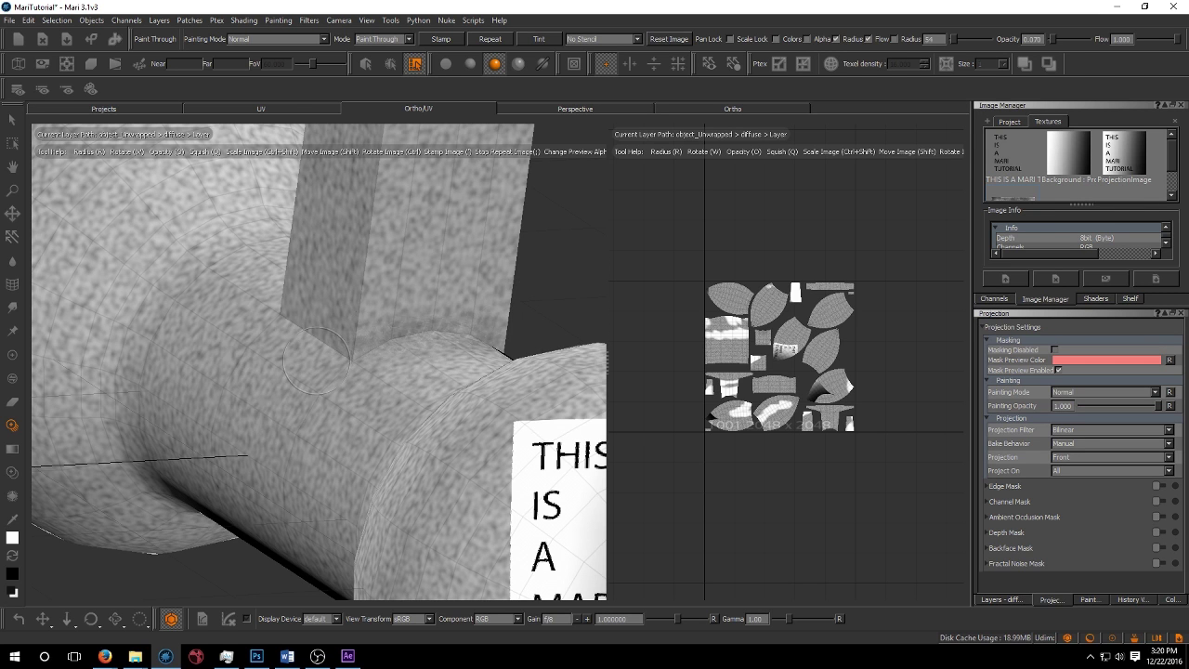
drag(1052, 41, 1057, 39)
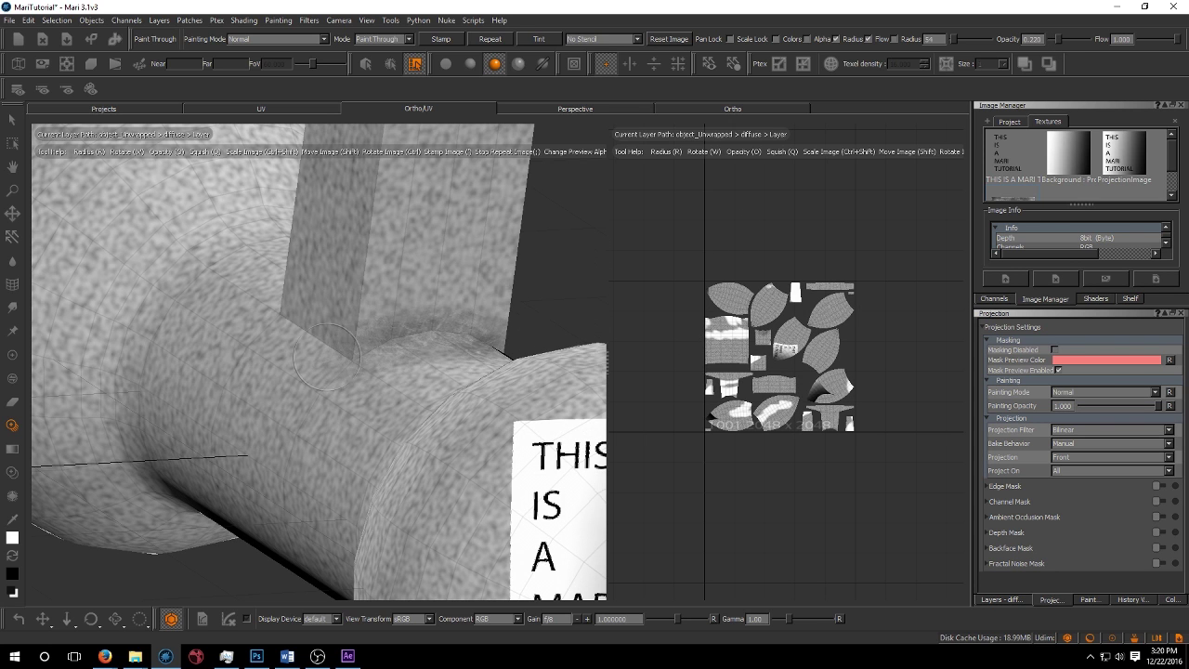
ctrl+drag(514, 350, 409, 393)
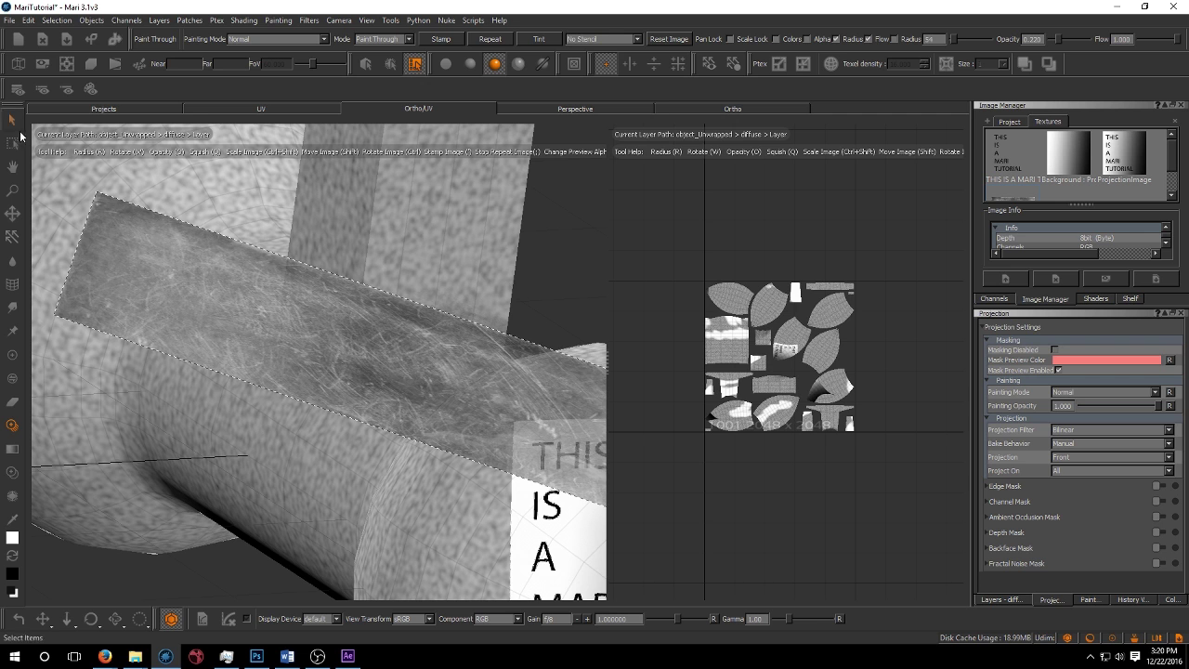
key(s)
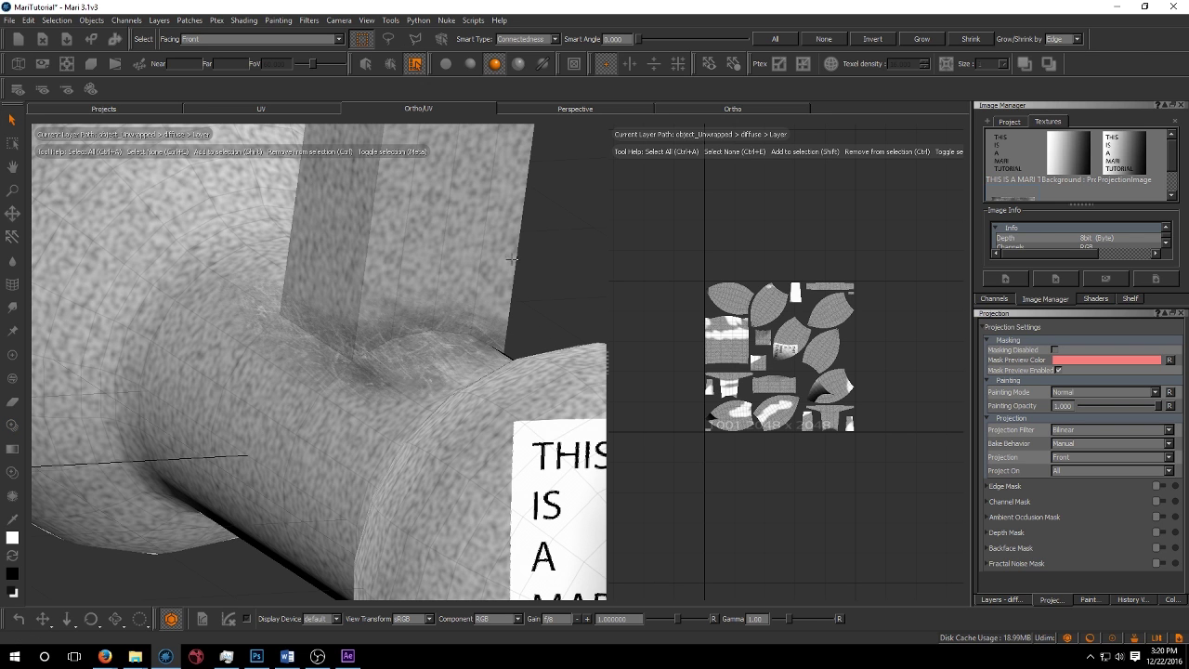
Step: Try selecting the faces on one side of the post, check the Project On setting, and clear the selection
alt+drag(312, 322, 391, 329)
alt+right_drag(390, 329, 322, 319)
alt+drag(322, 319, 186, 347)
alt+right_drag(186, 348, 290, 361)
middle_drag(290, 362, 343, 357)
alt+drag(343, 356, 319, 376)
alt+right_drag(318, 376, 370, 388)
alt+drag(370, 388, 395, 377)
mouse_move(394, 376)
middle_down()
mouse_move(292, 412)
mouse_move(365, 355)
mouse_move(376, 384)
mouse_move(375, 373)
middle_up()
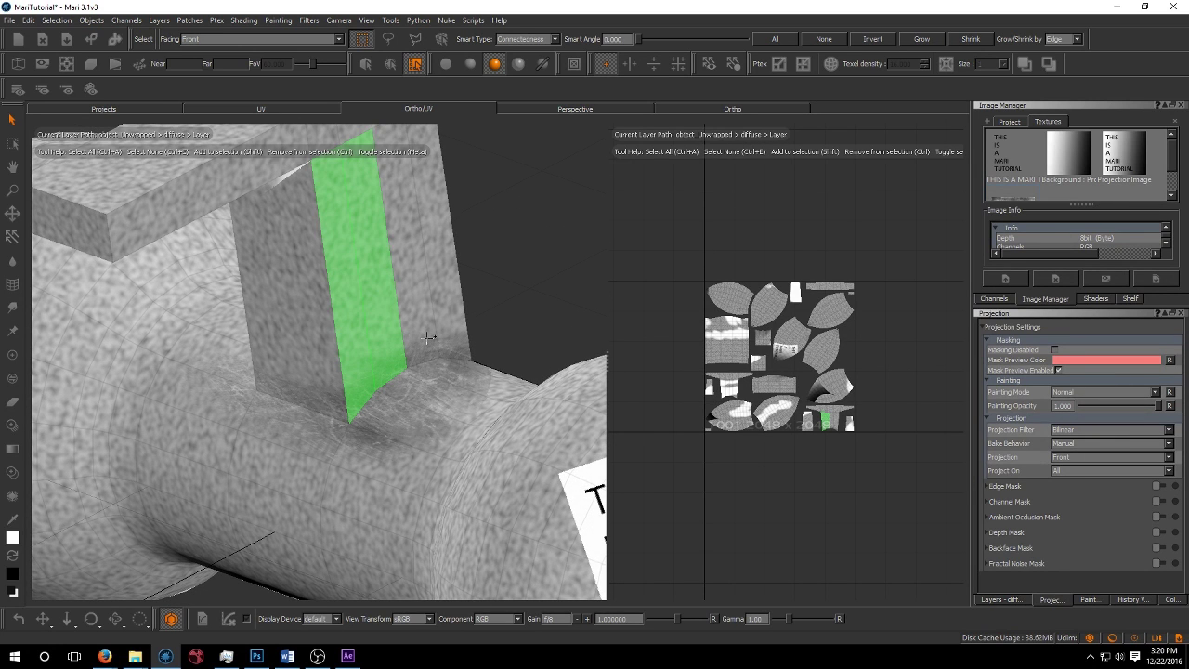
shift+click(461, 336)
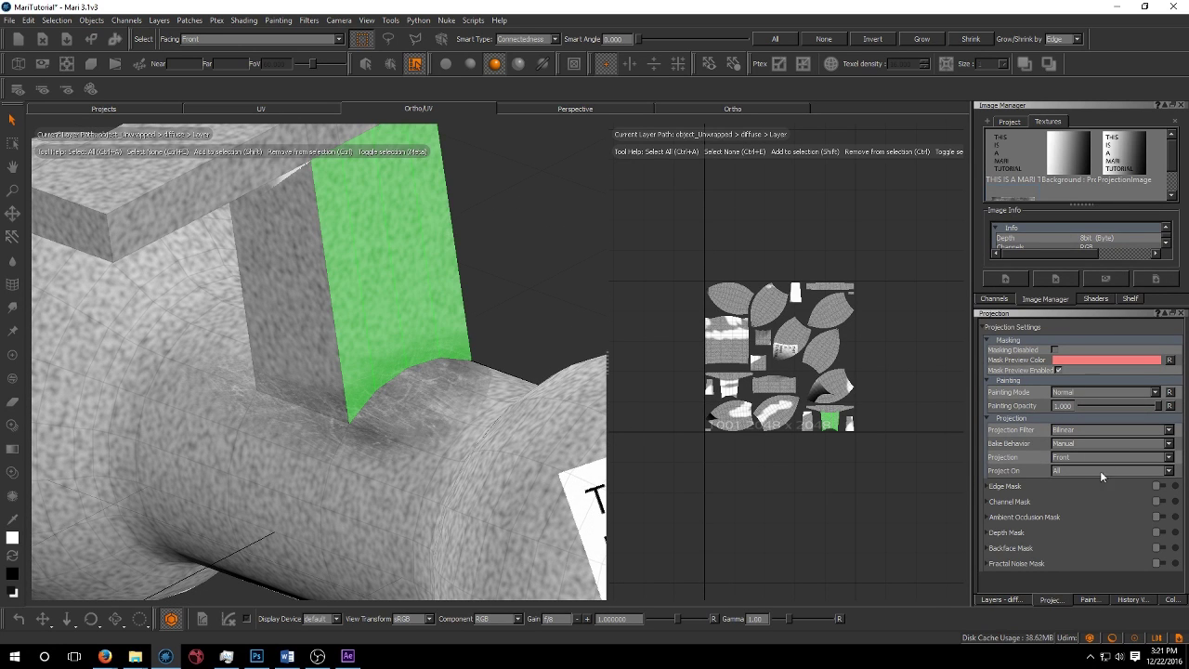
click(1044, 471)
alt+drag(409, 409, 548, 408)
middle_drag(547, 408, 421, 411)
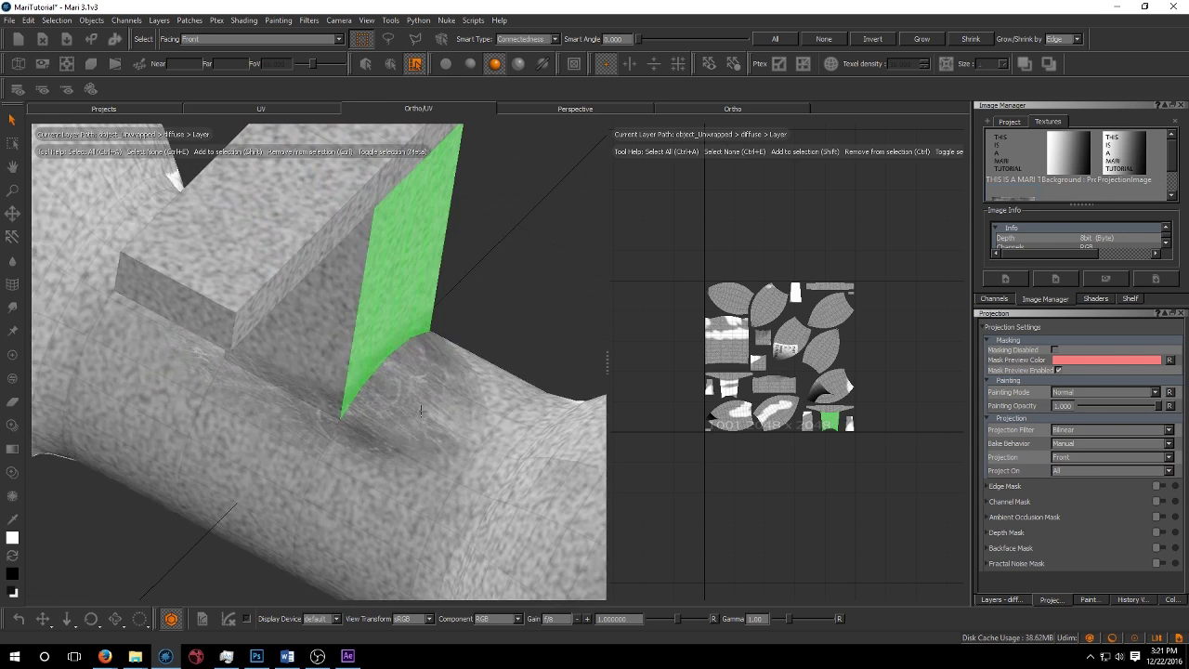
click(520, 322)
Step: Examine the projected image and the painted metal texture on the whole model
middle_drag(344, 433, 374, 355)
alt+right_drag(373, 355, 289, 369)
alt+drag(289, 369, 267, 372)
alt+right_drag(267, 371, 293, 380)
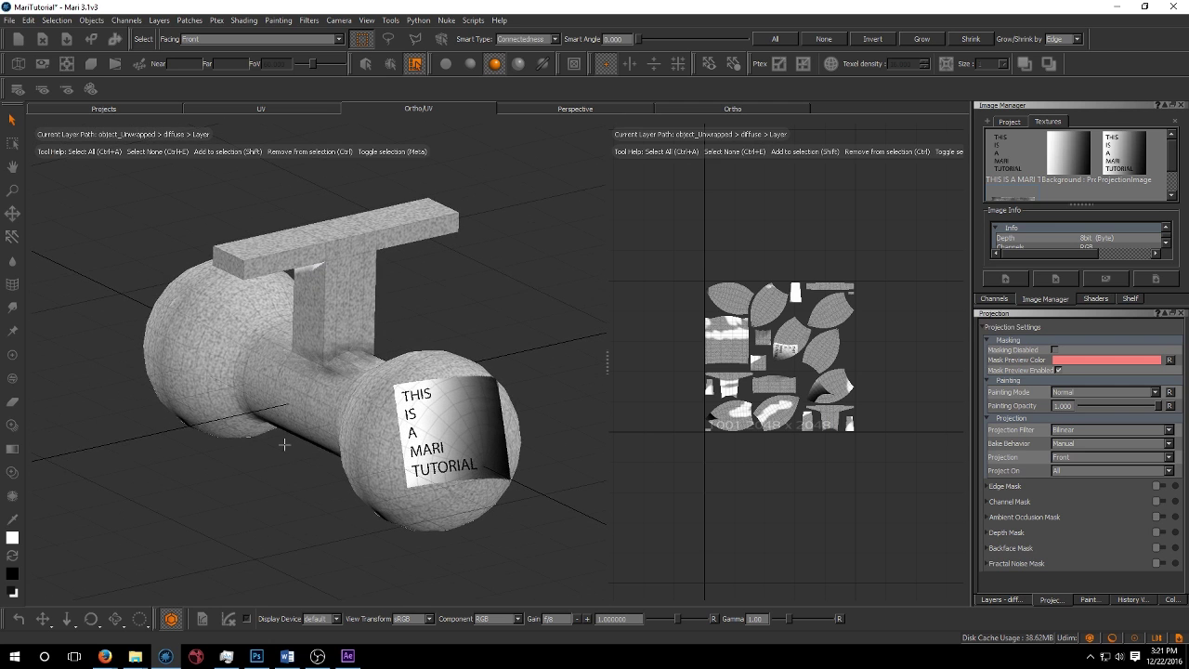
middle_drag(313, 451, 321, 433)
middle_drag(287, 470, 270, 483)
scroll(283, 298, up, 5)
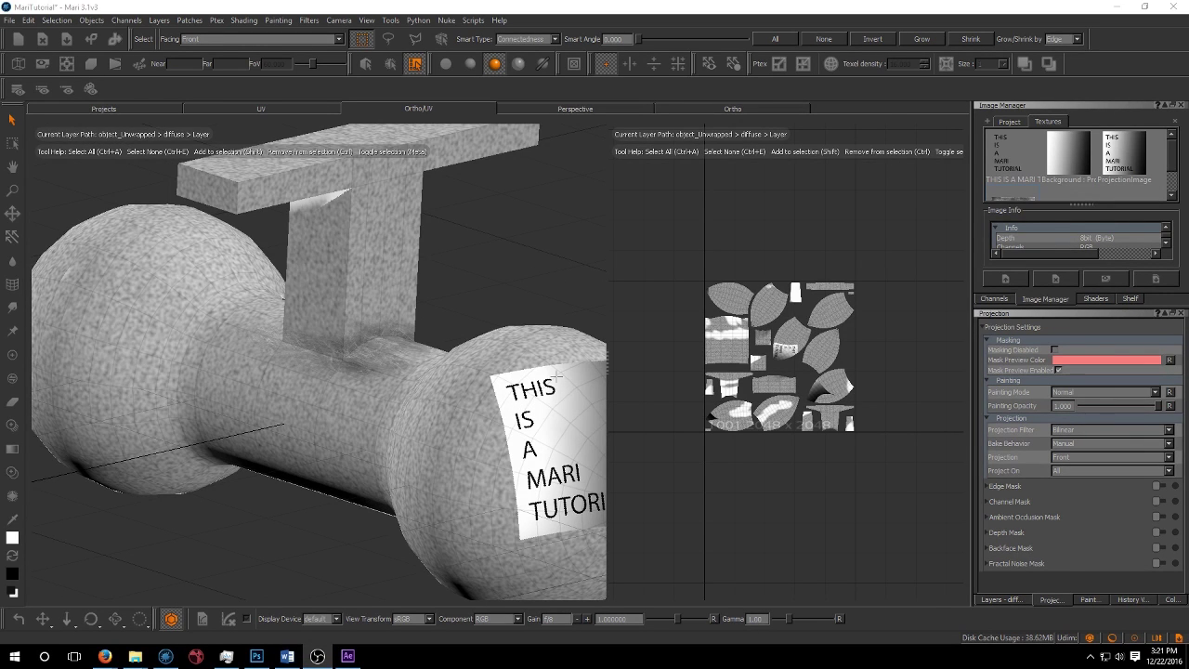
Step: Share the Perlin layer of the diffuse channel
click(1003, 599)
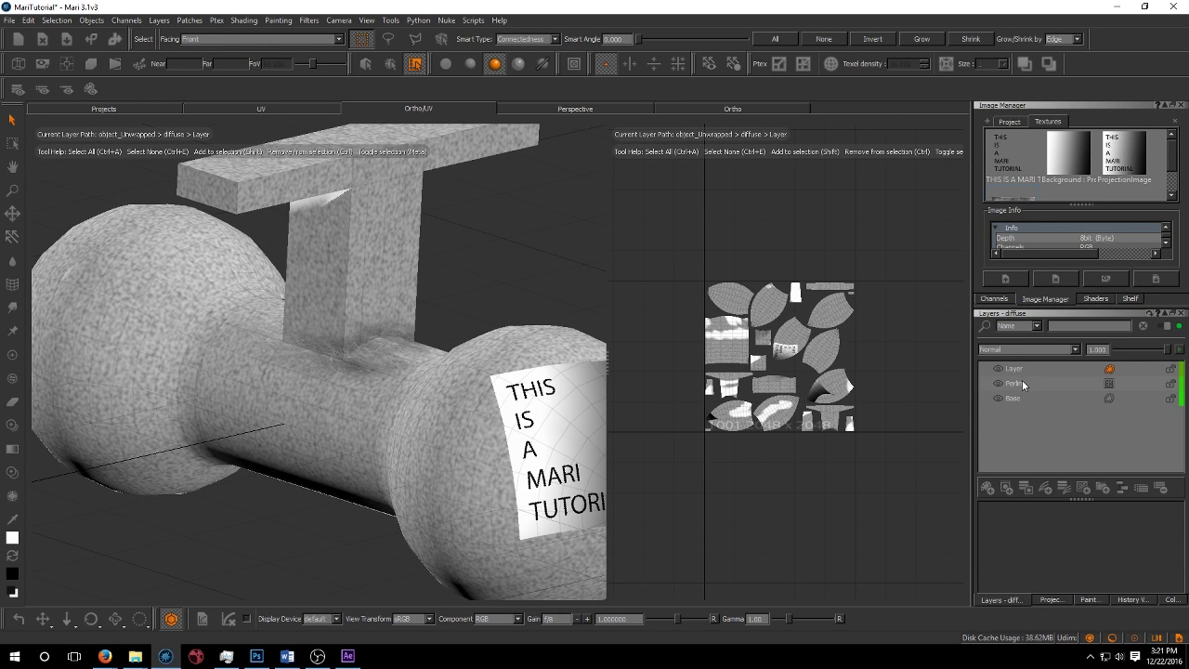
click(1022, 382)
alt+middle_drag(488, 246, 572, 231)
click(987, 303)
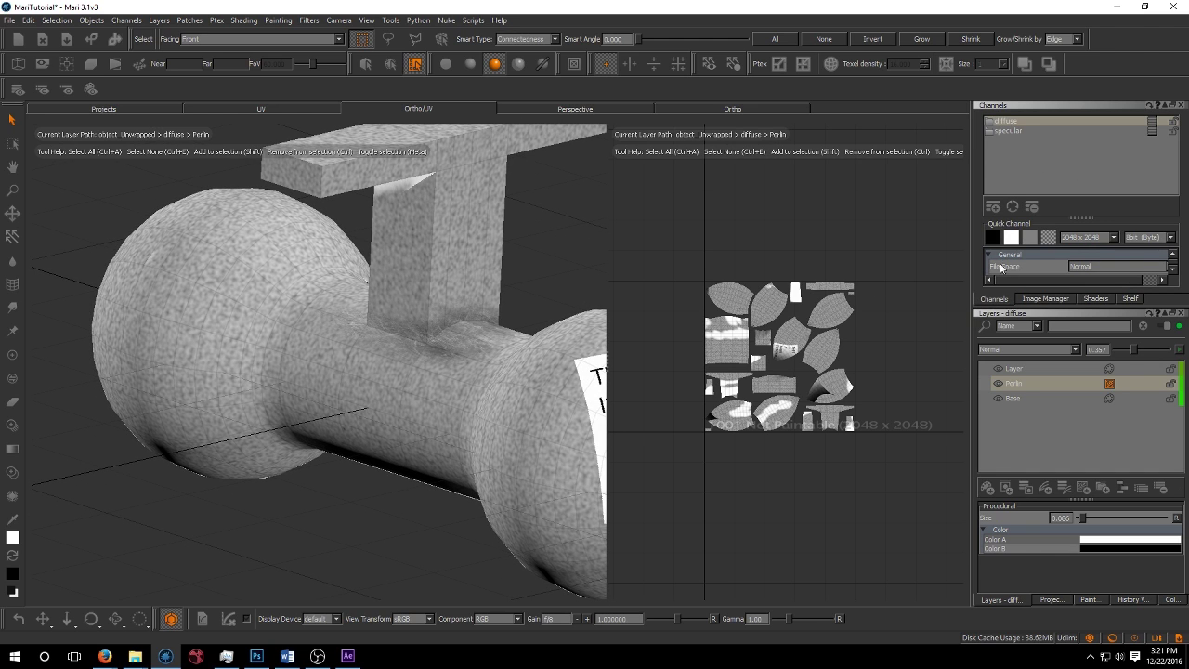
right_click(1020, 385)
click(1015, 389)
alt+middle_drag(367, 369, 323, 384)
alt+right_drag(323, 383, 334, 387)
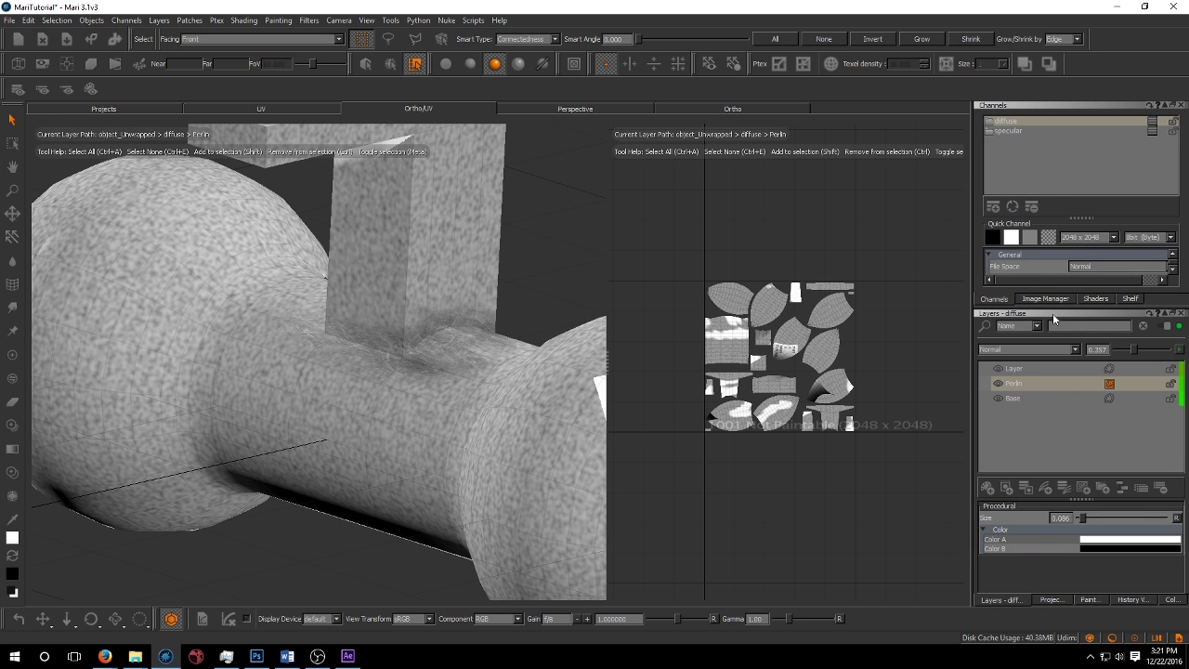
right_click(1014, 389)
mouse_move(1055, 342)
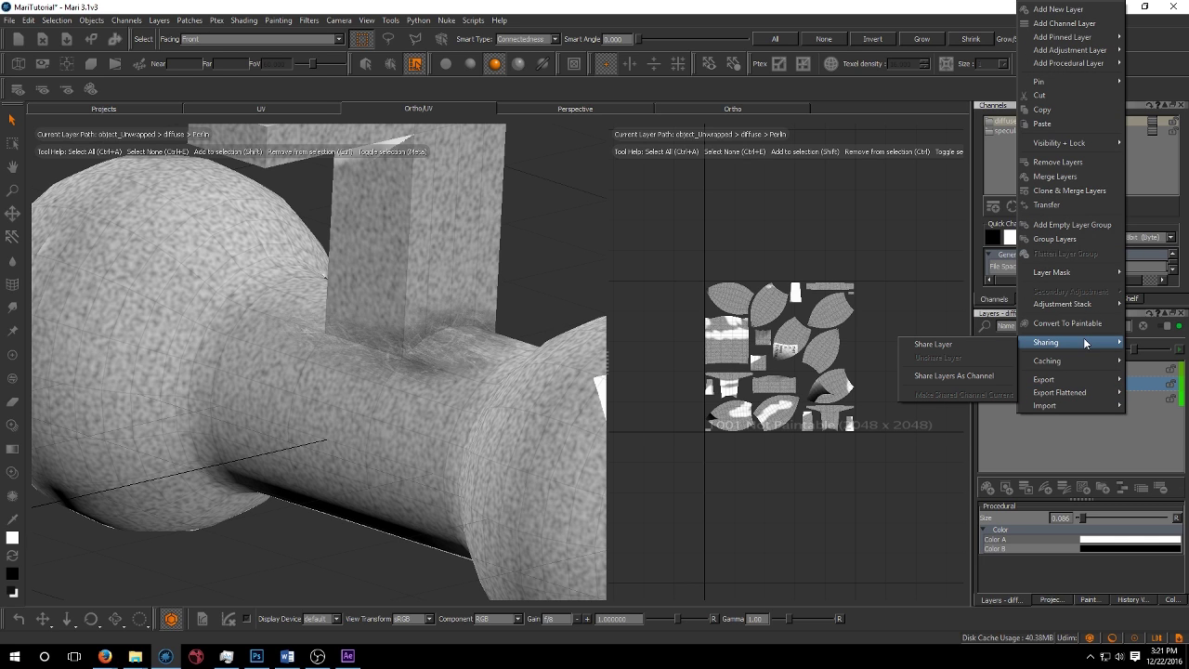
click(1010, 344)
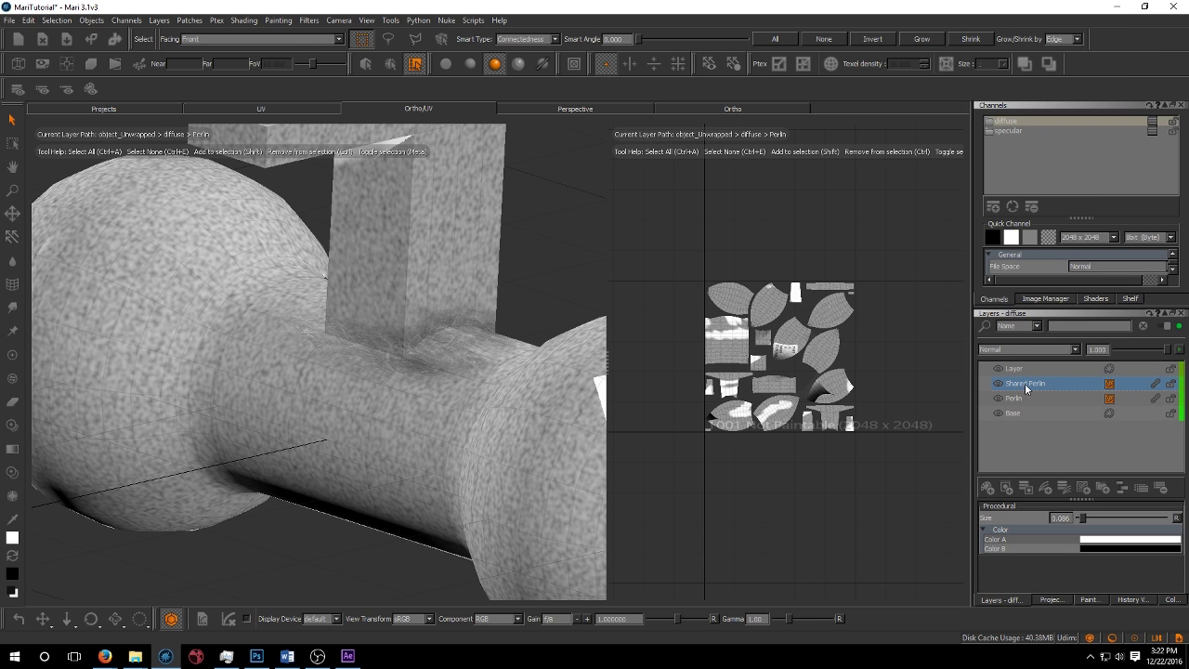
Step: Move the Shared Perlin layer from the diffuse channel into the specular channel, above its Base layer
drag(1027, 385, 1018, 265)
drag(1016, 153, 1013, 372)
click(1009, 131)
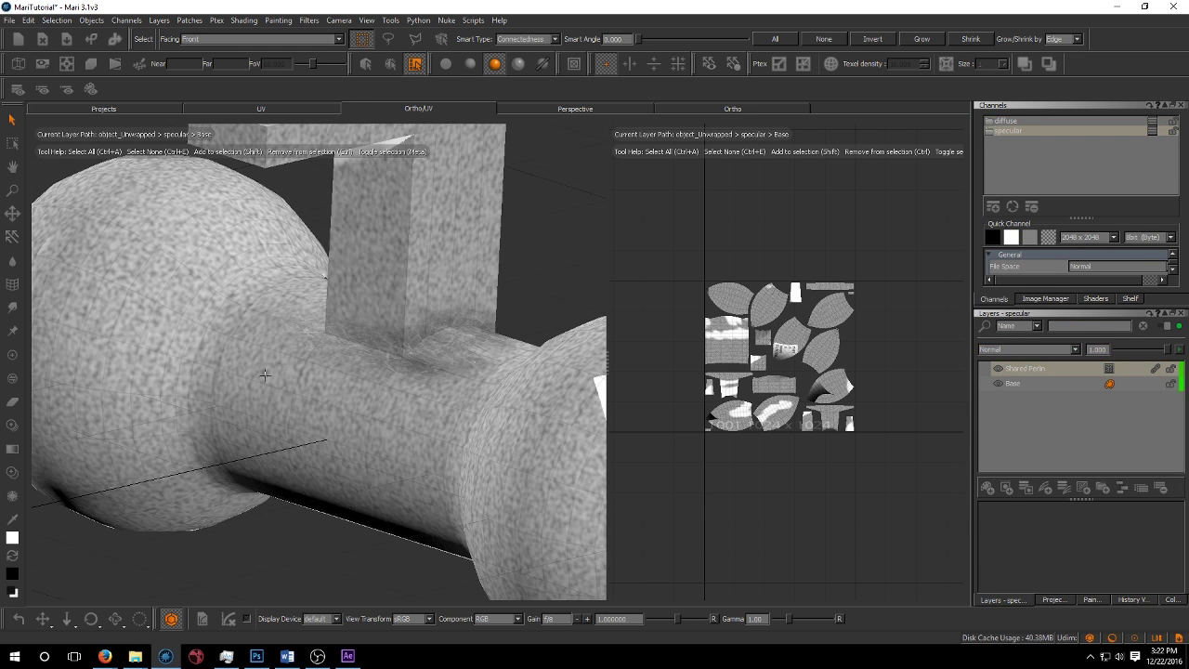
Step: Check the BRDF shader's Glossiness setting and add a black 1024 x 1024, 32bit (Float) channel named gloss
alt+drag(521, 358, 310, 386)
click(1078, 299)
scroll(1022, 223, down, 5)
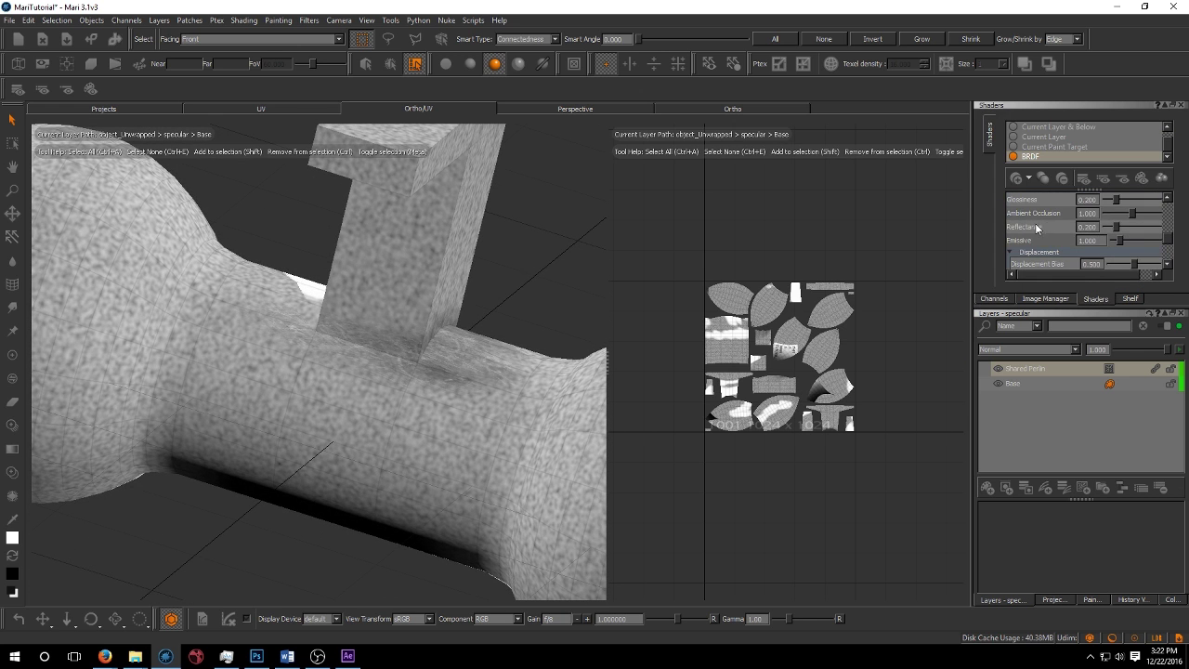
scroll(1055, 228, up, 3)
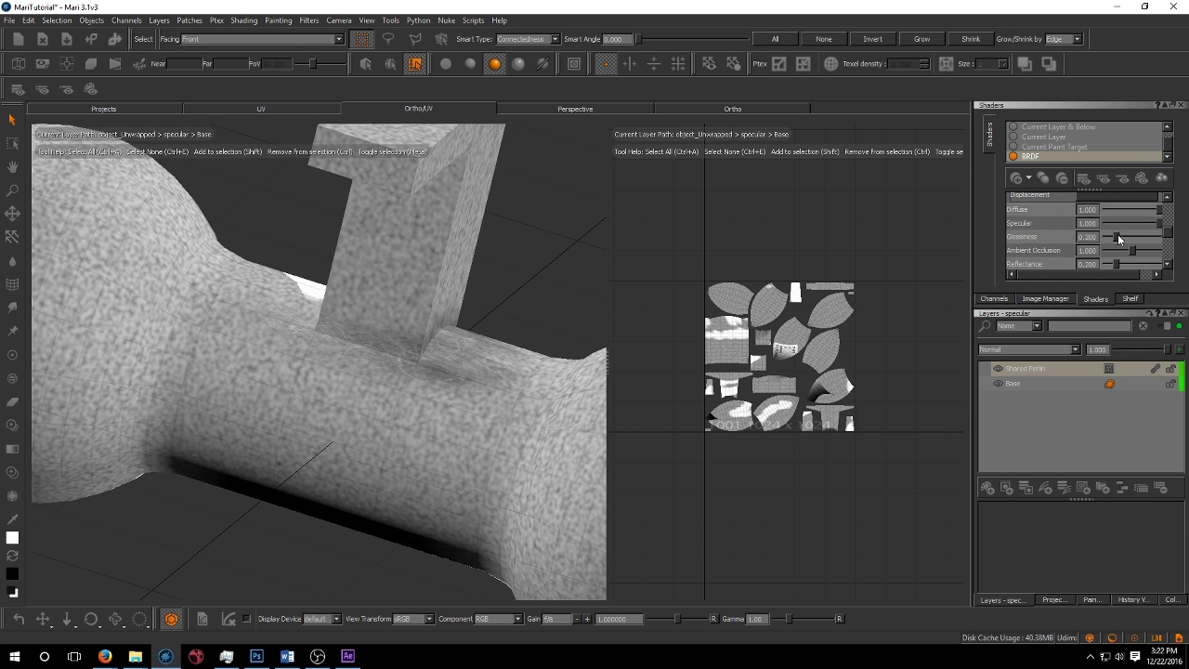
click(1032, 298)
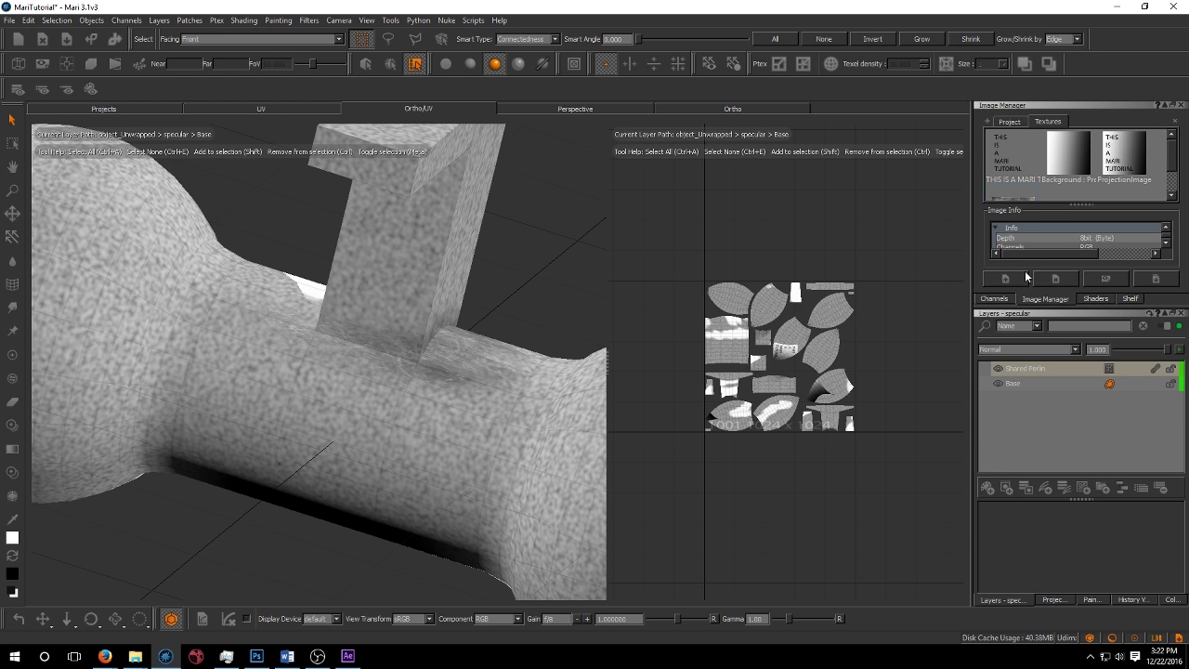
click(995, 299)
click(993, 207)
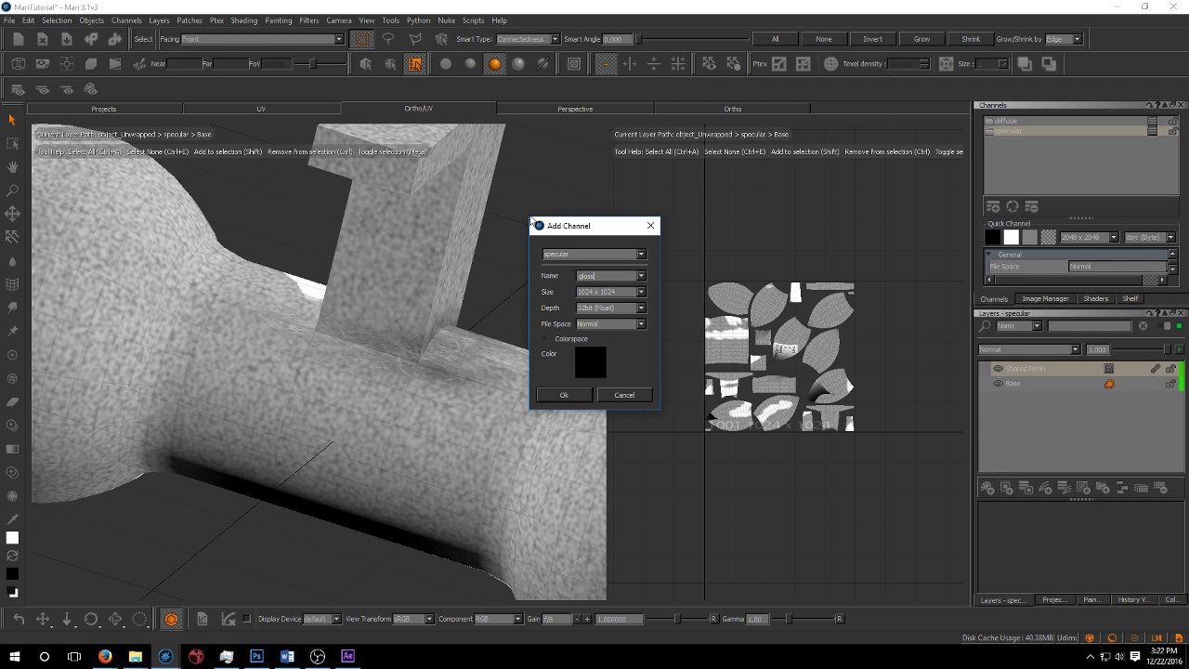
click(561, 394)
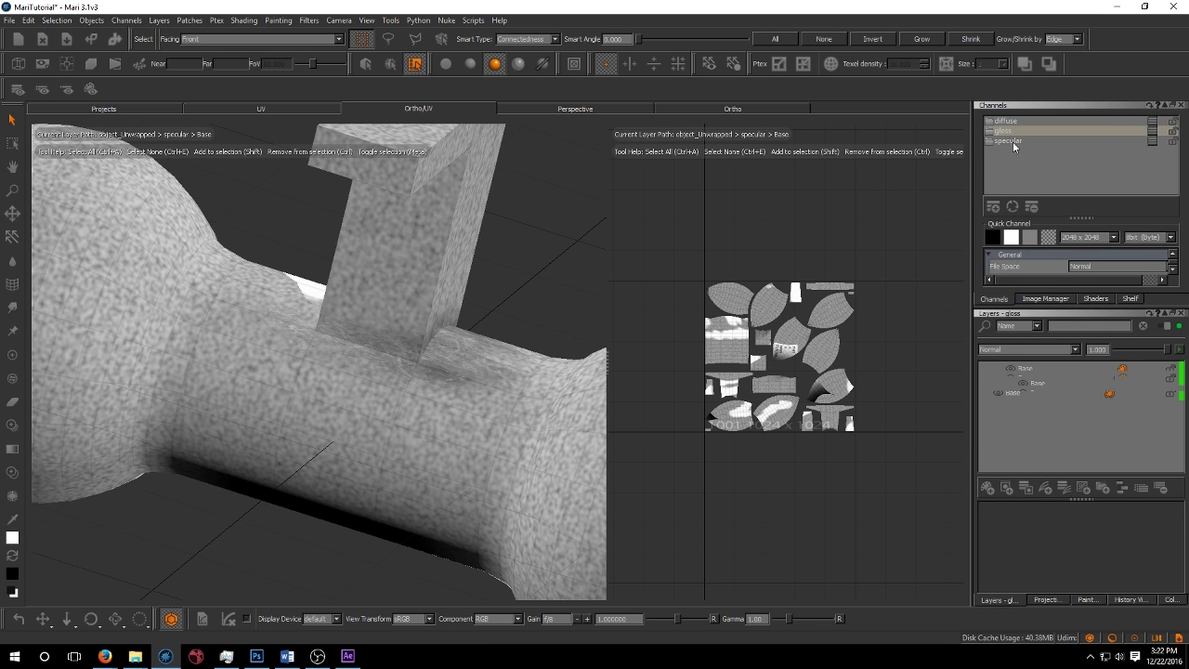
Step: Share the specular channel's Shared Perlin layer and move the new shared copy into the gloss channel above its Base layer
click(1013, 140)
right_click(1014, 381)
mouse_move(1031, 340)
click(990, 341)
drag(1032, 367, 1003, 135)
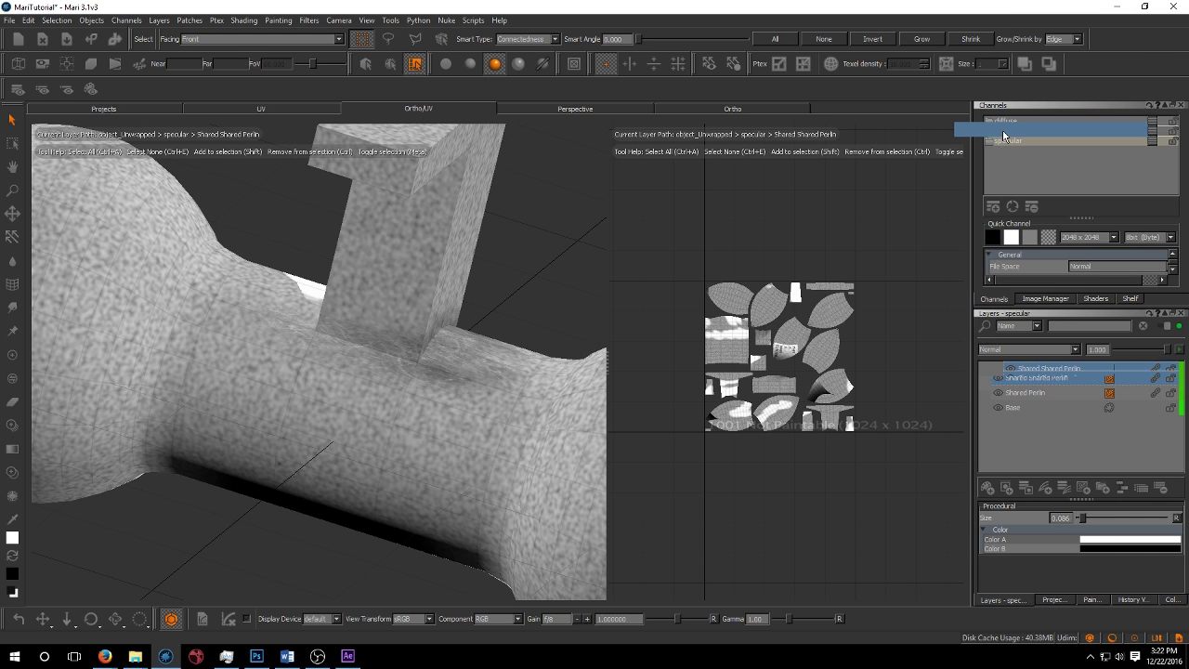
drag(1003, 137, 1009, 379)
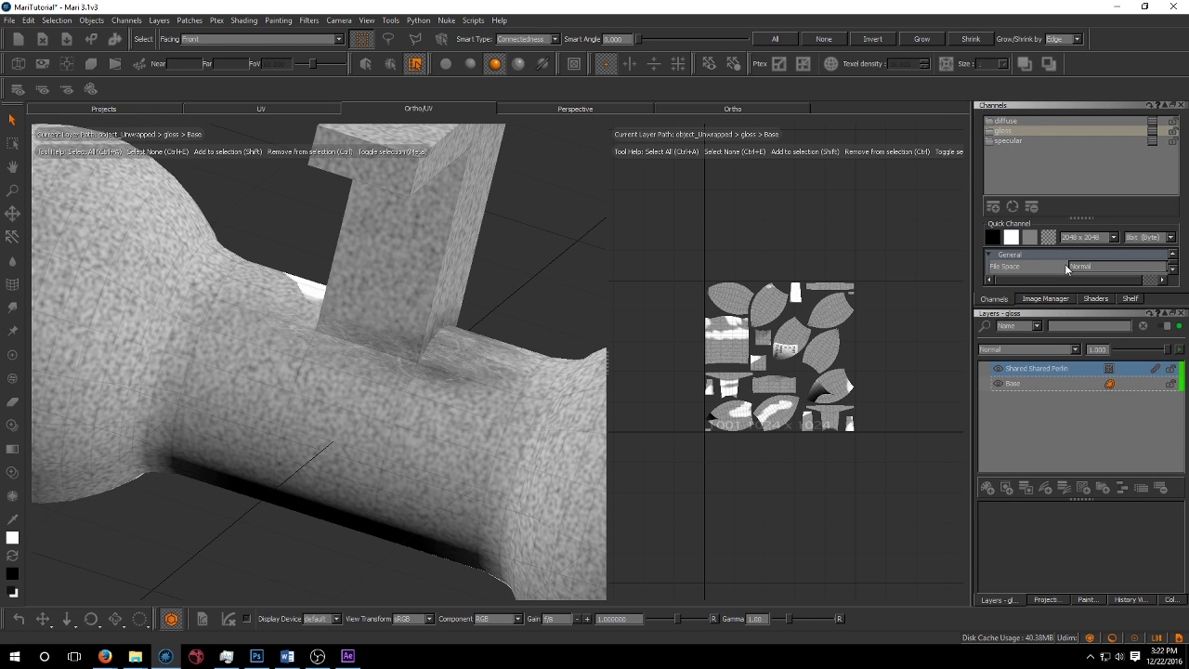
Step: Assign the gloss channel to the BRDF shader's Glossiness input and raise the Glossiness value to 1.000
click(1093, 300)
scroll(1077, 220, up, 2)
click(1095, 240)
click(1089, 281)
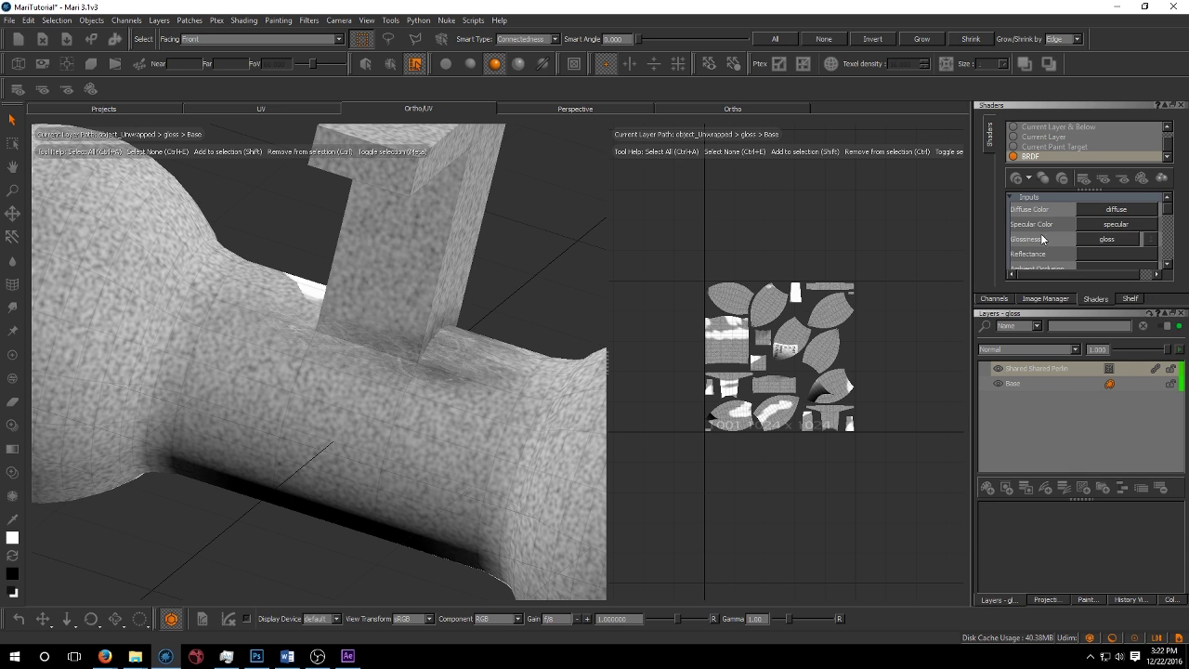
scroll(1049, 238, down, 5)
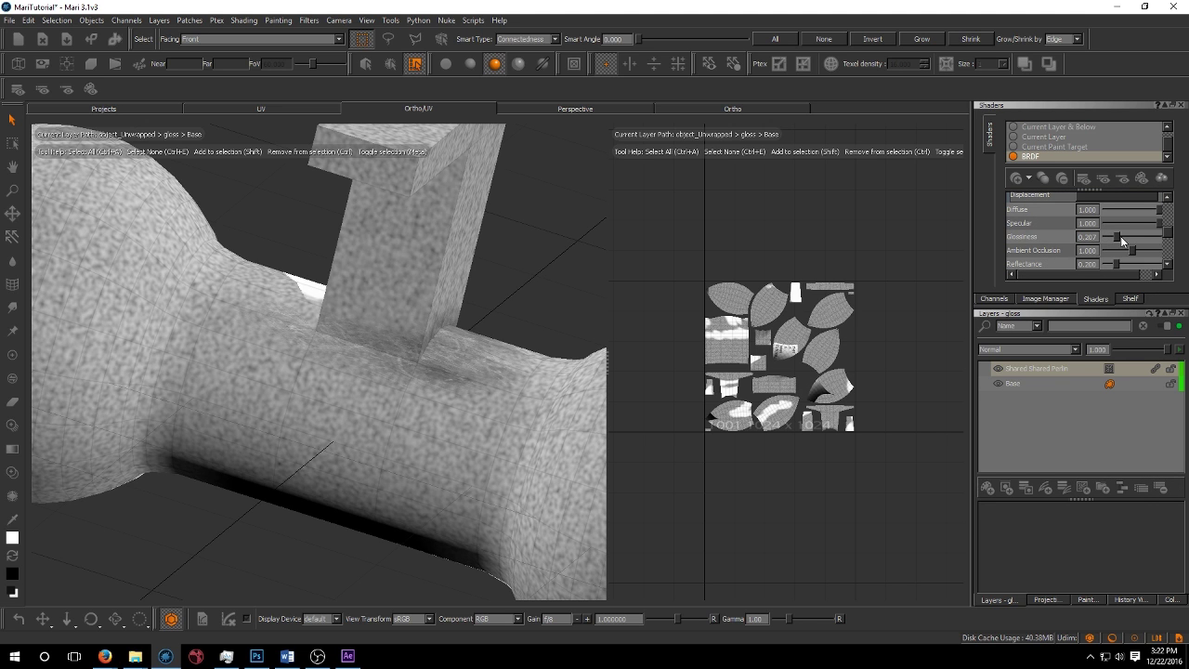
drag(1119, 239, 1181, 242)
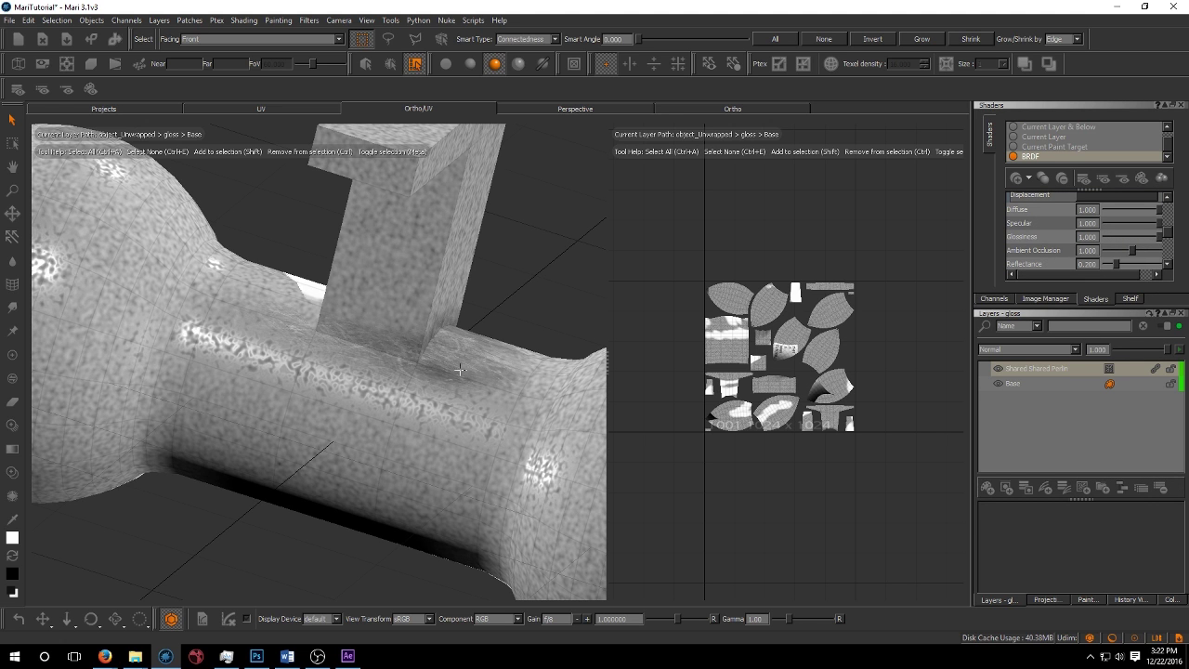
Step: Select the diffuse channel's Perlin layer, try adjusting its procedural Size and check the pattern on the model
alt+drag(446, 190, 396, 359)
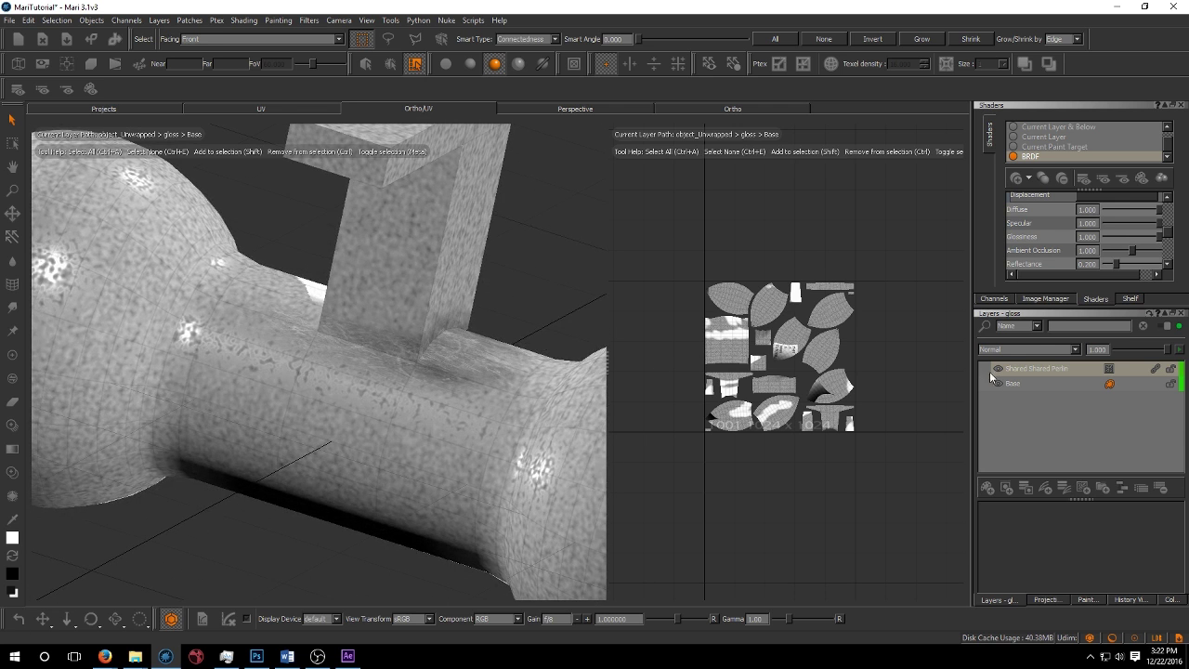
click(996, 298)
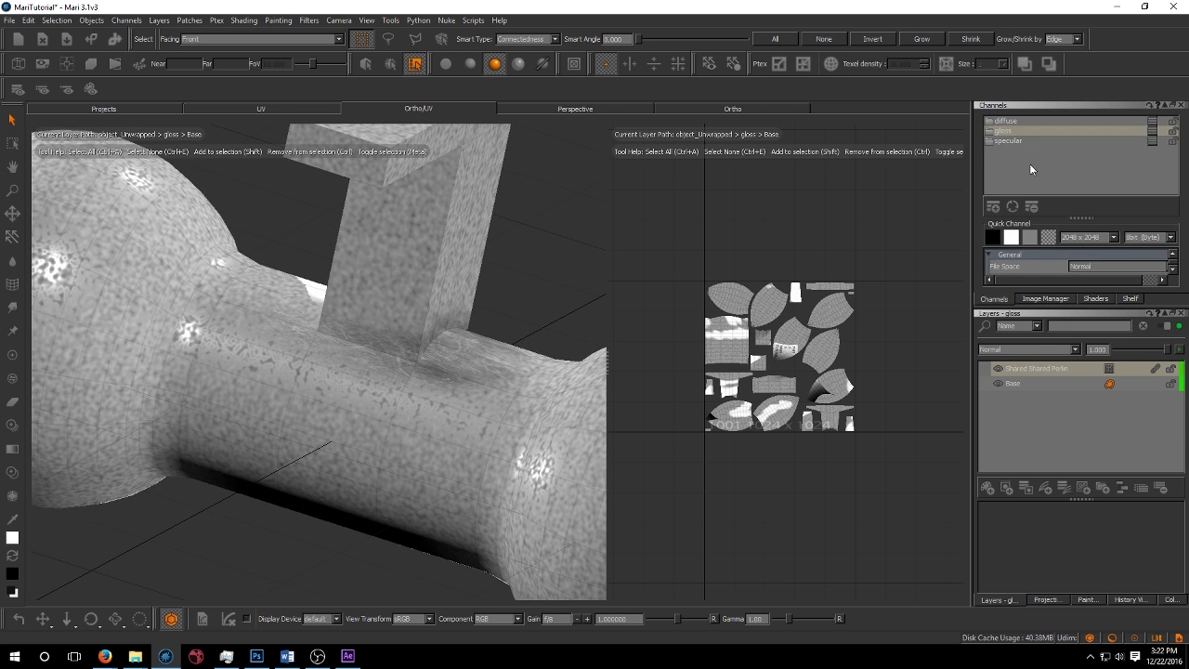
click(1008, 121)
click(1017, 381)
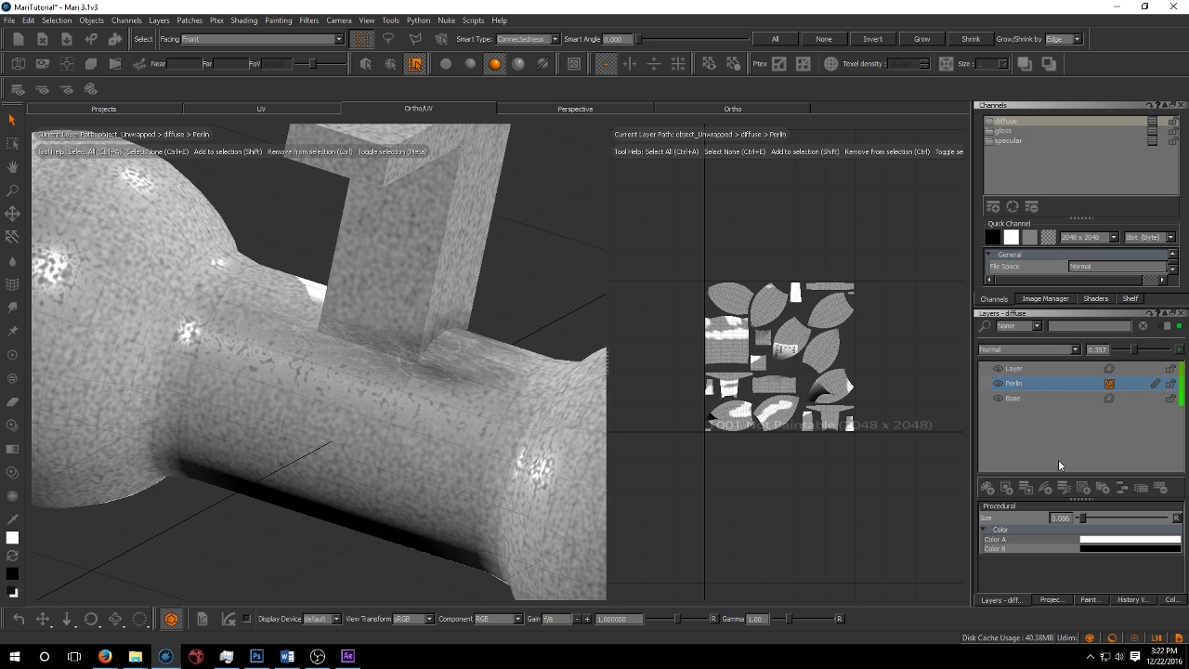
drag(1078, 517, 1081, 518)
alt+drag(357, 348, 236, 326)
alt+right_drag(236, 326, 345, 364)
alt+drag(344, 366, 132, 416)
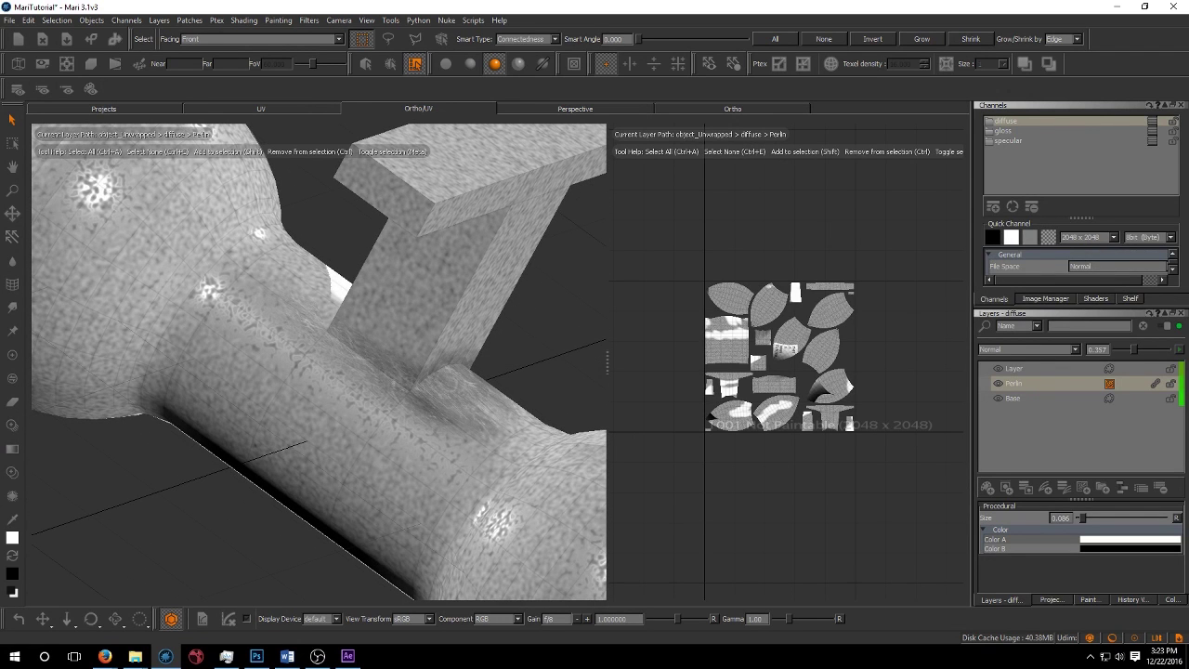
Step: Show the whole model in the Ortho view and examine it from another angle
key(alt+Tab)
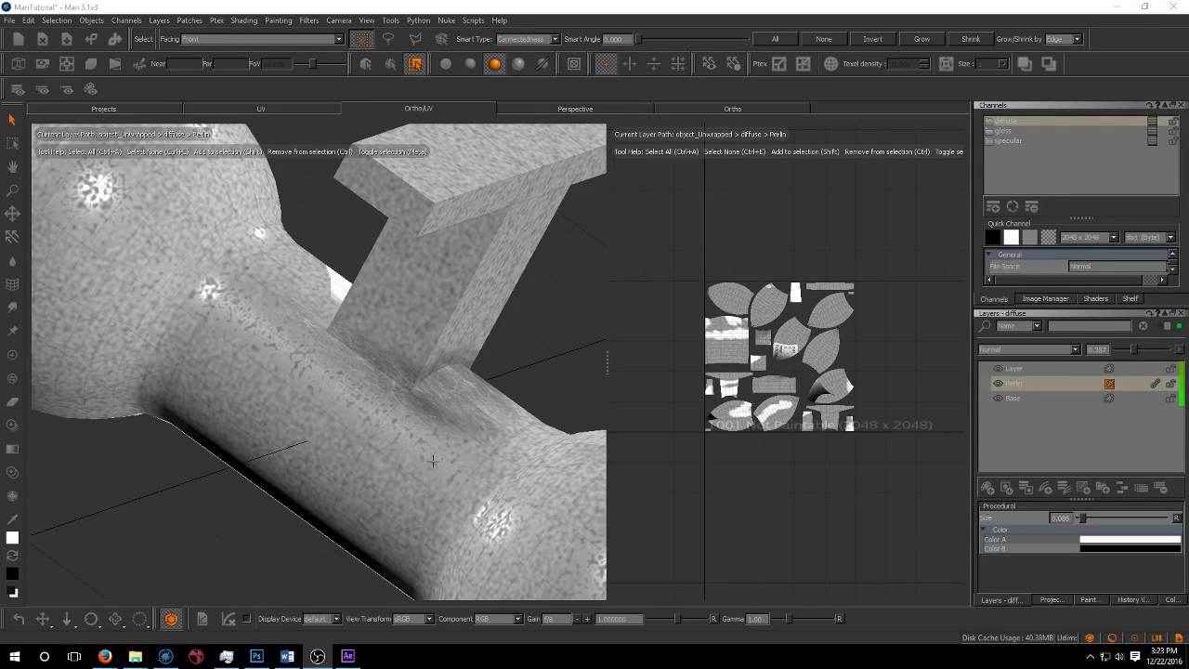
alt+right_drag(433, 461, 306, 433)
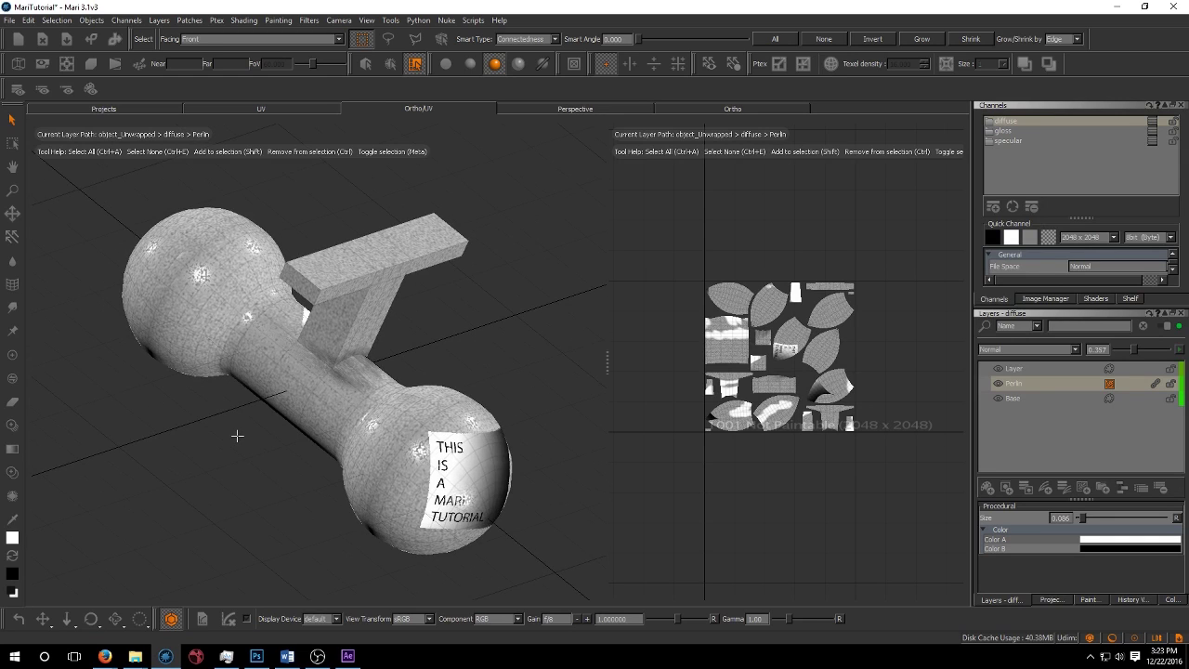
alt+drag(291, 468, 223, 287)
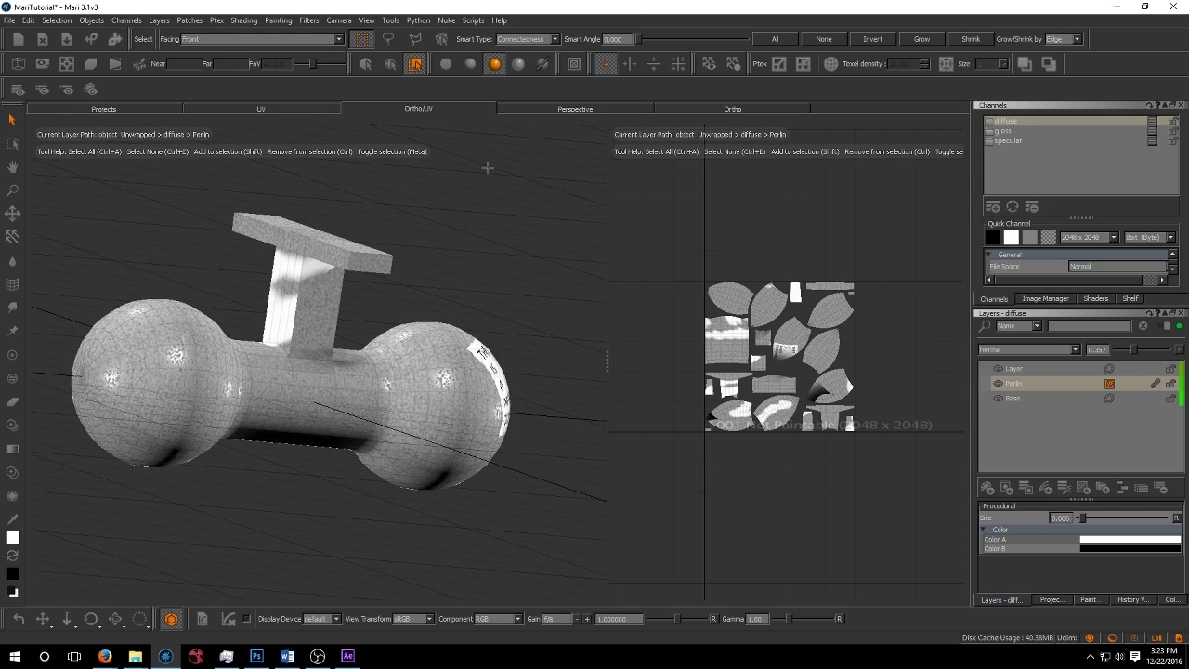
click(713, 108)
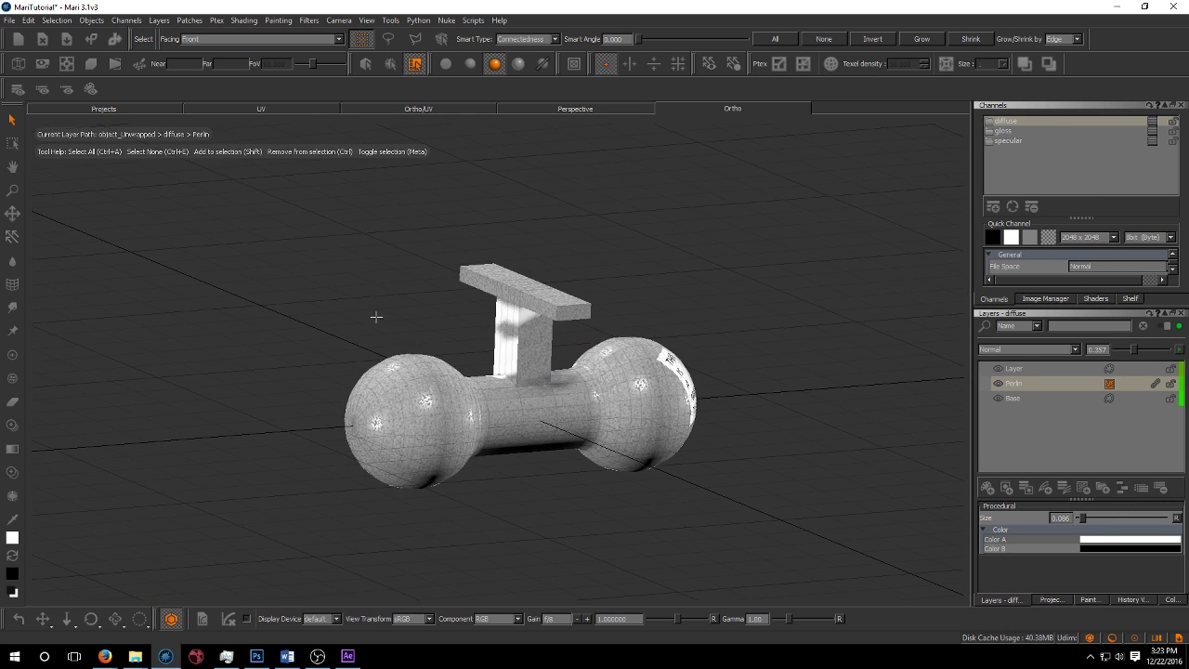
alt+drag(373, 317, 395, 341)
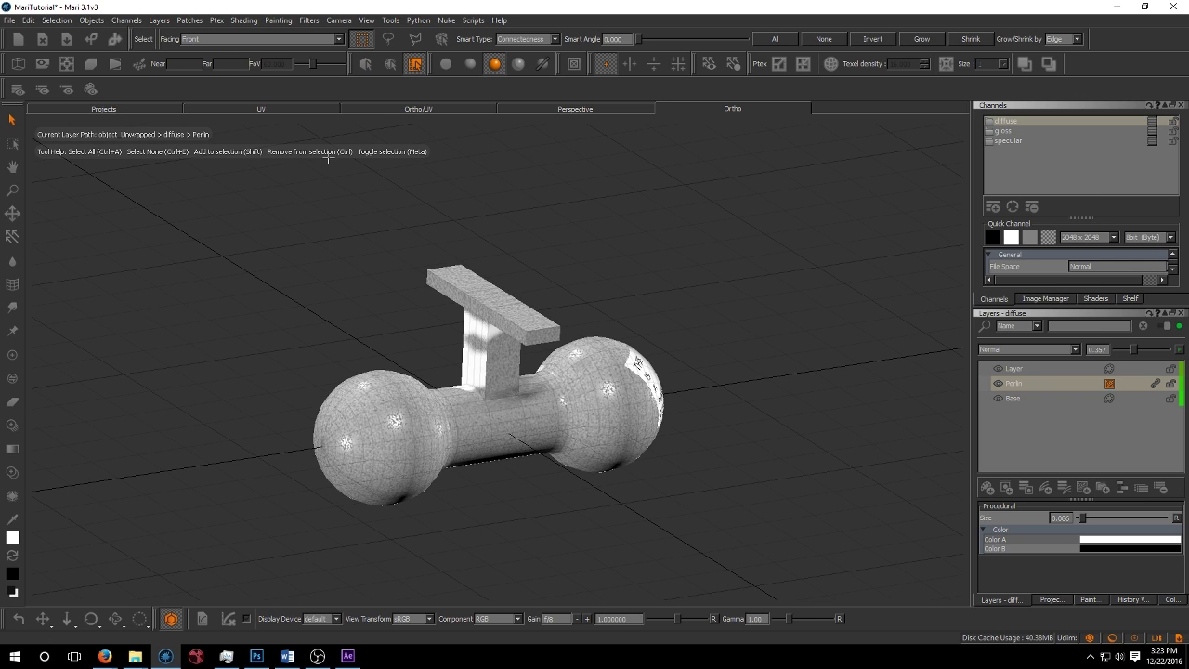
Step: Look through the available palettes, then undock the Image Manager palette over the viewport and close it
click(361, 21)
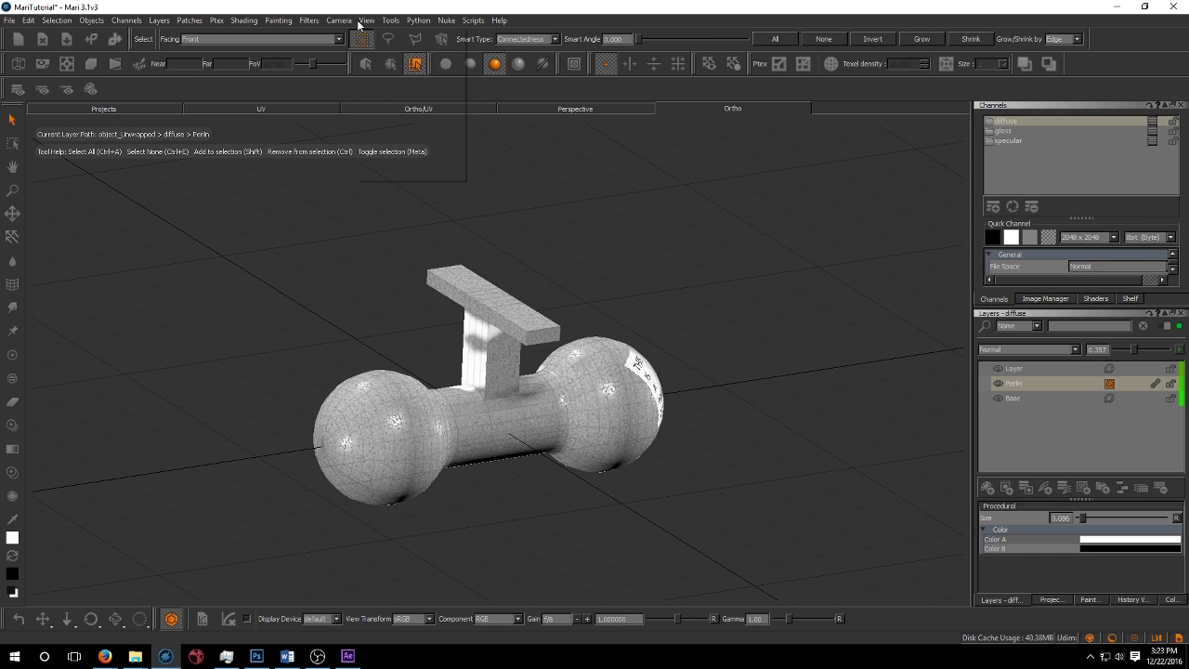
mouse_move(419, 160)
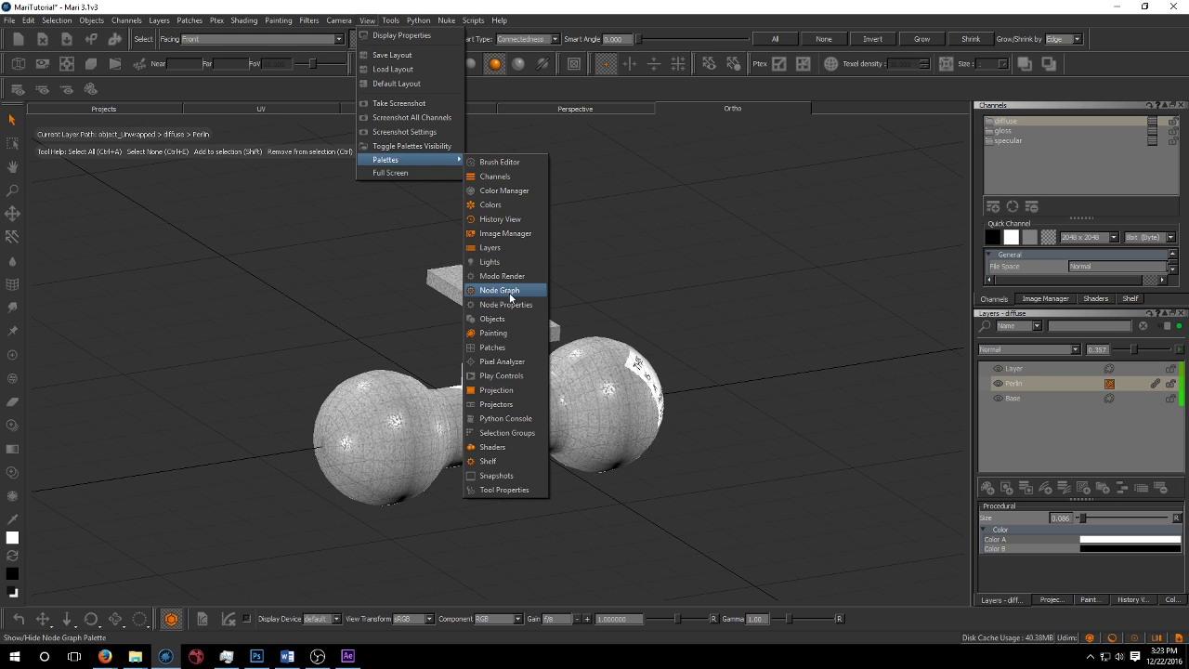
click(1048, 299)
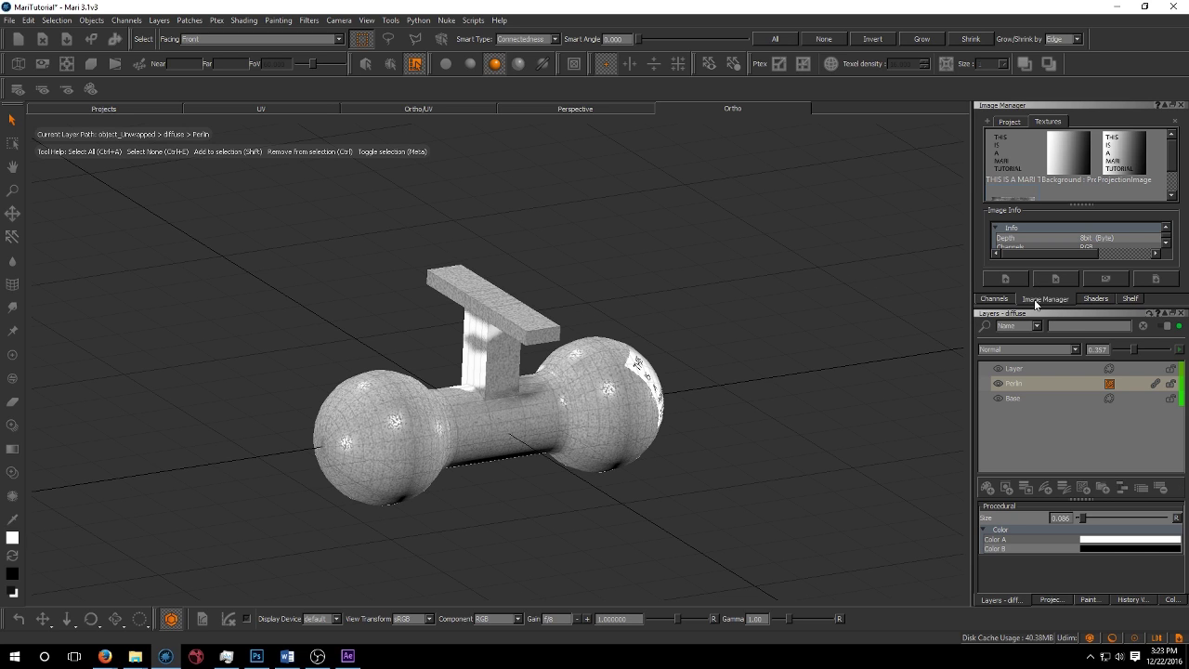
click(1171, 105)
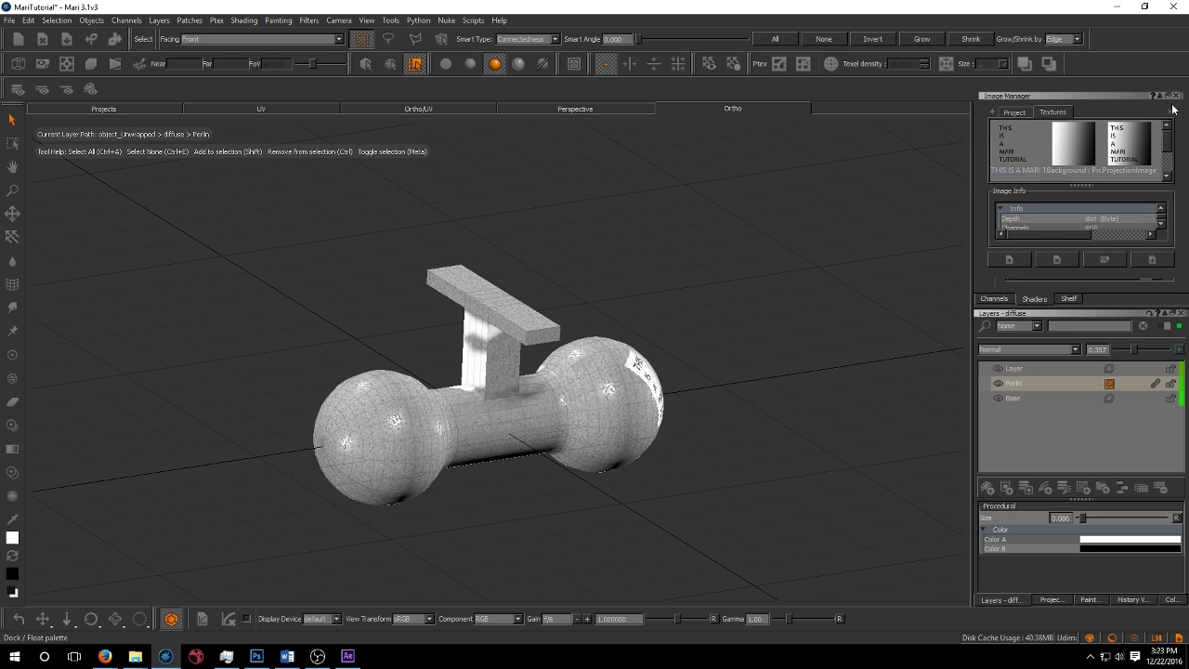
drag(1126, 95, 753, 123)
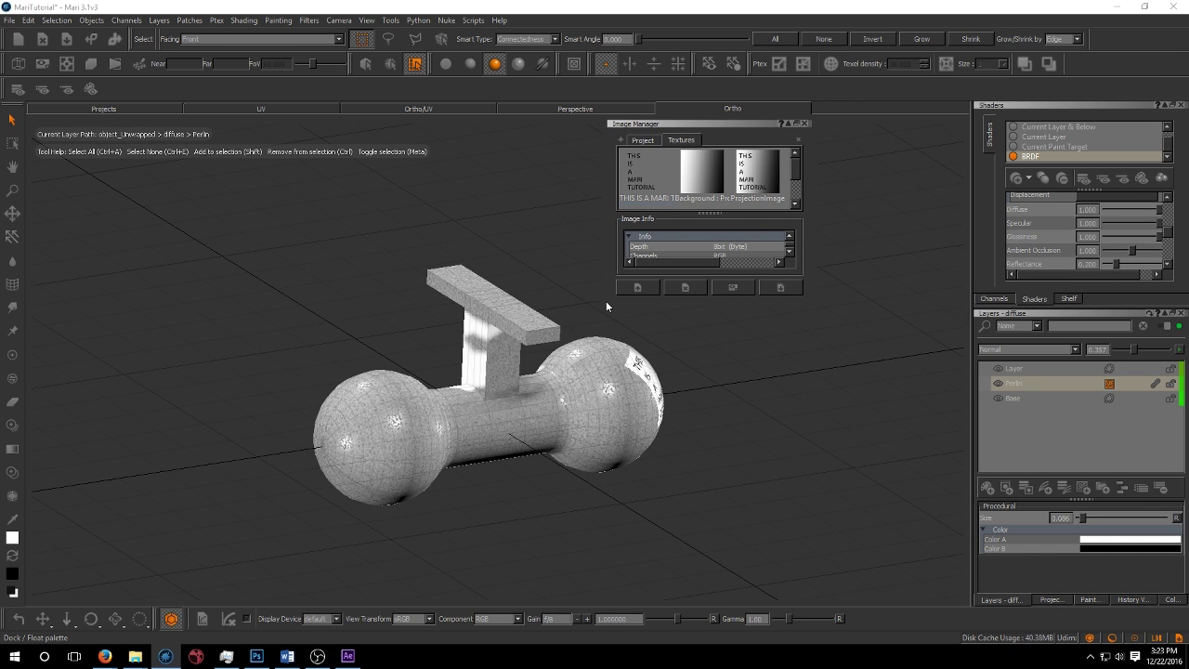
drag(602, 305, 679, 304)
click(805, 124)
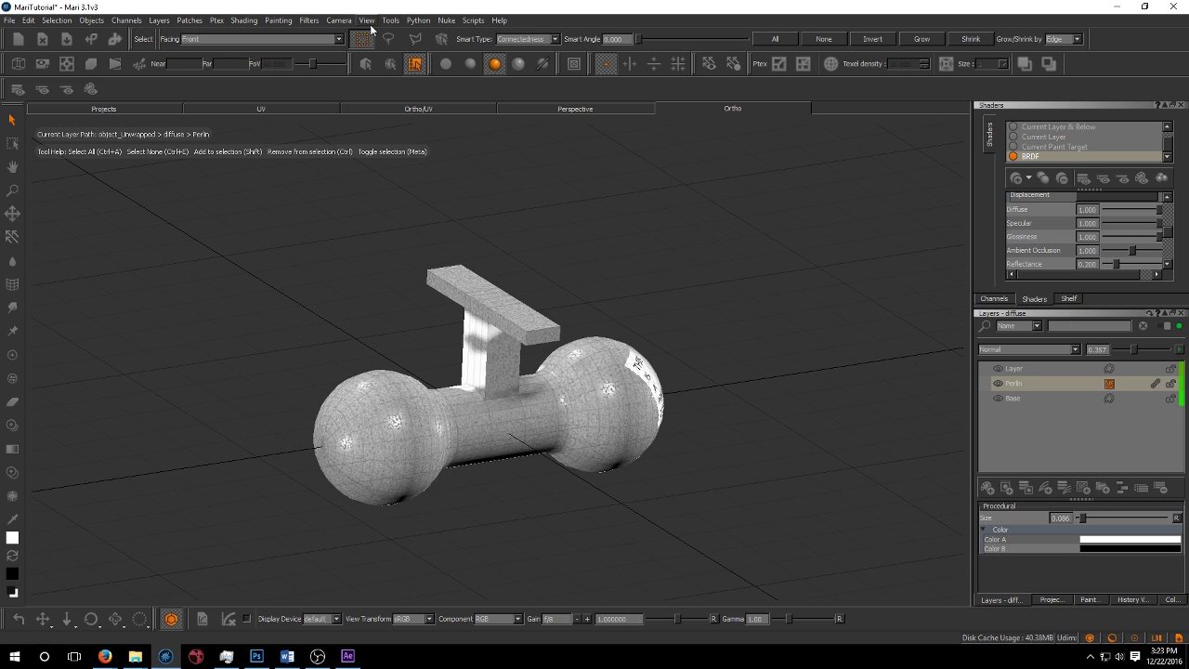
Step: Show the Objects palette, select object_Unwrapped and view the model from several angles
click(368, 22)
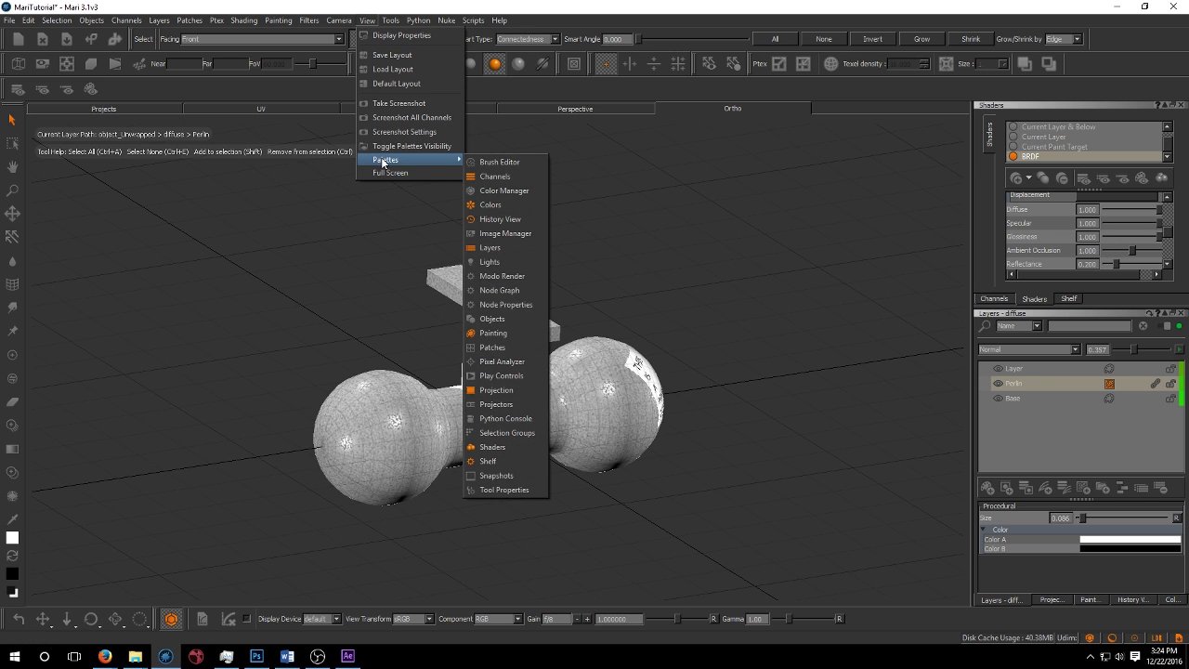
click(492, 319)
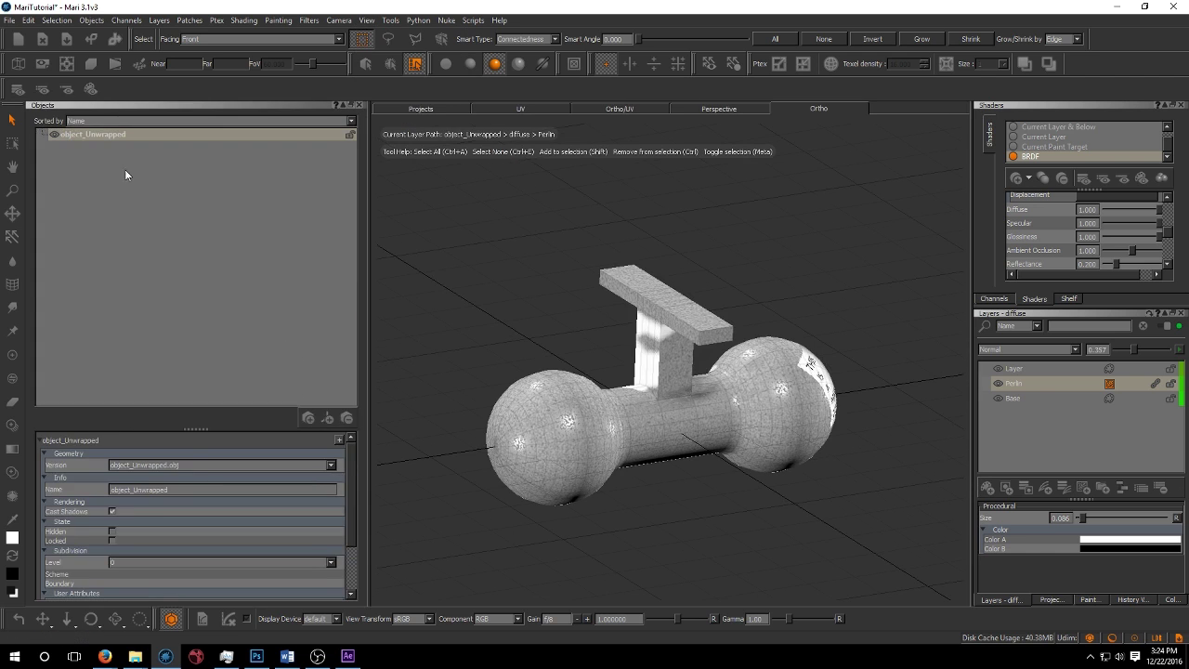
click(84, 137)
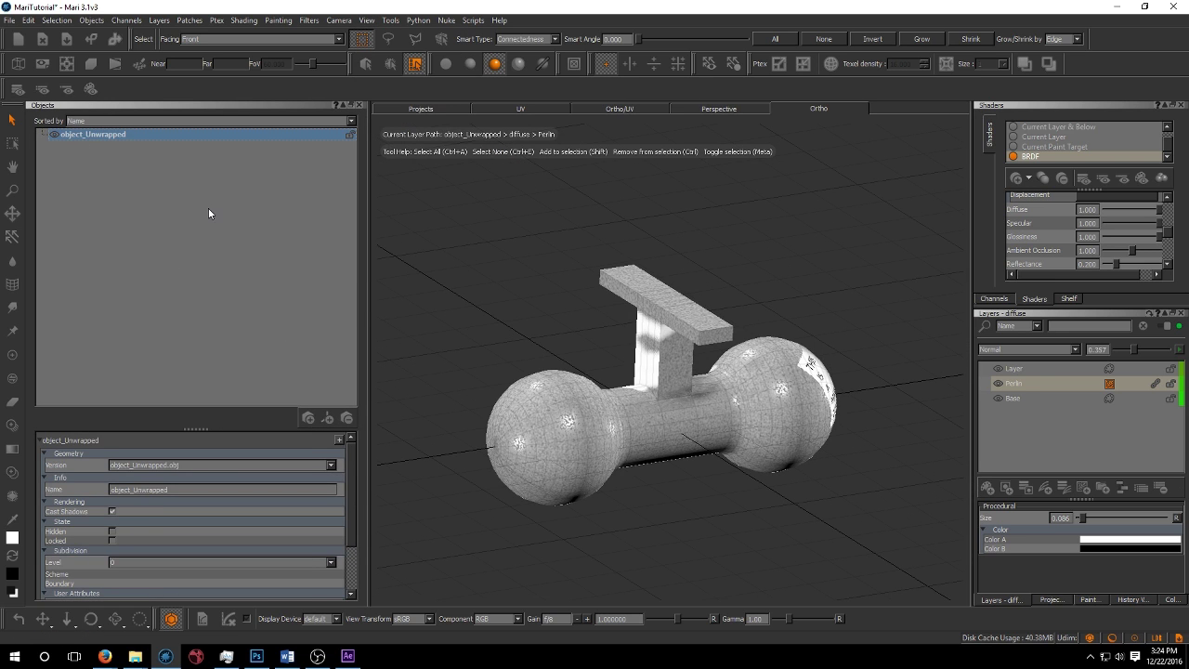
middle_drag(502, 372, 457, 291)
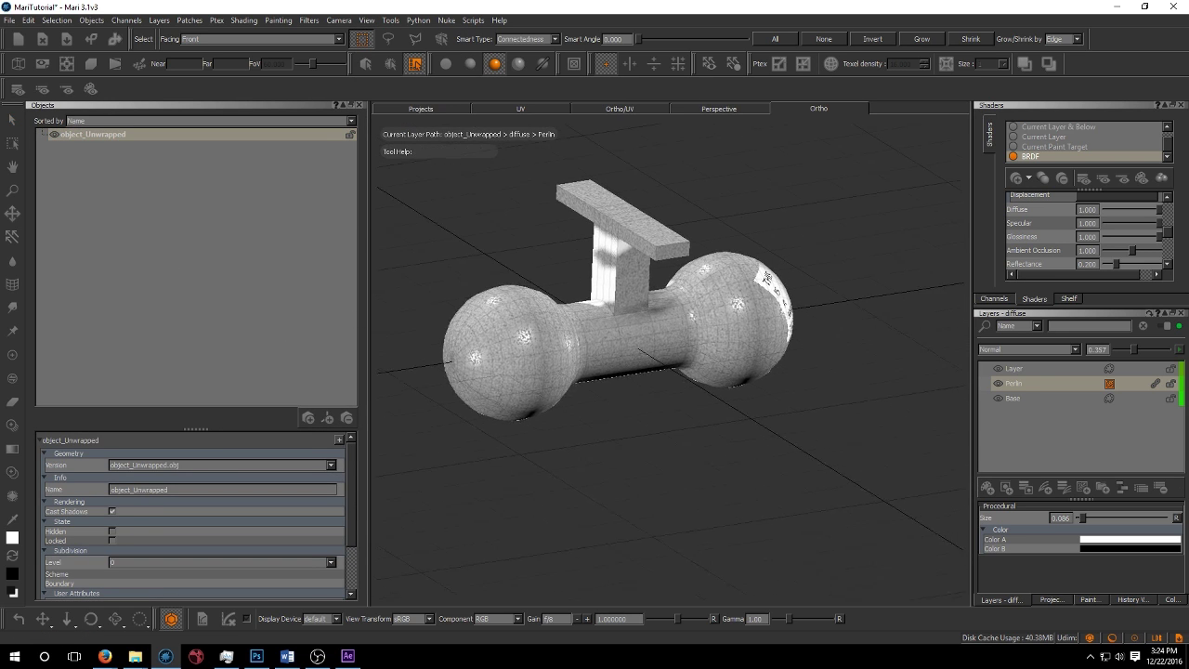
alt+drag(457, 291, 632, 307)
alt+drag(417, 257, 349, 230)
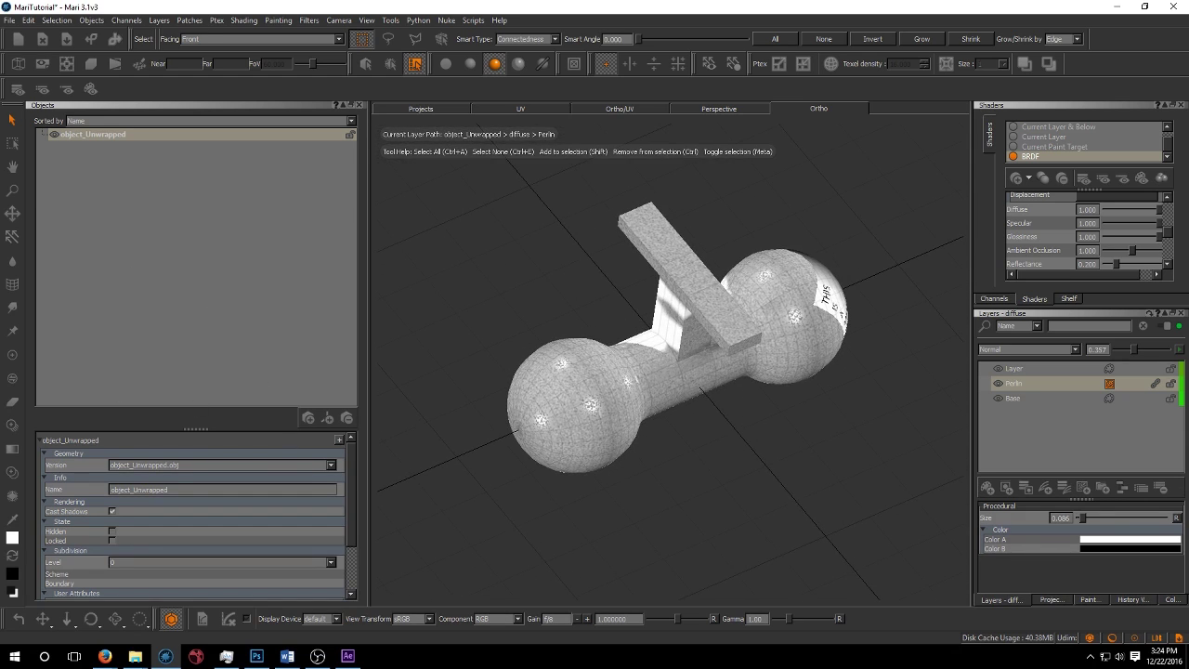
Step: Add object.obj as a new version of object_Unwrapped
click(92, 132)
right_click(94, 132)
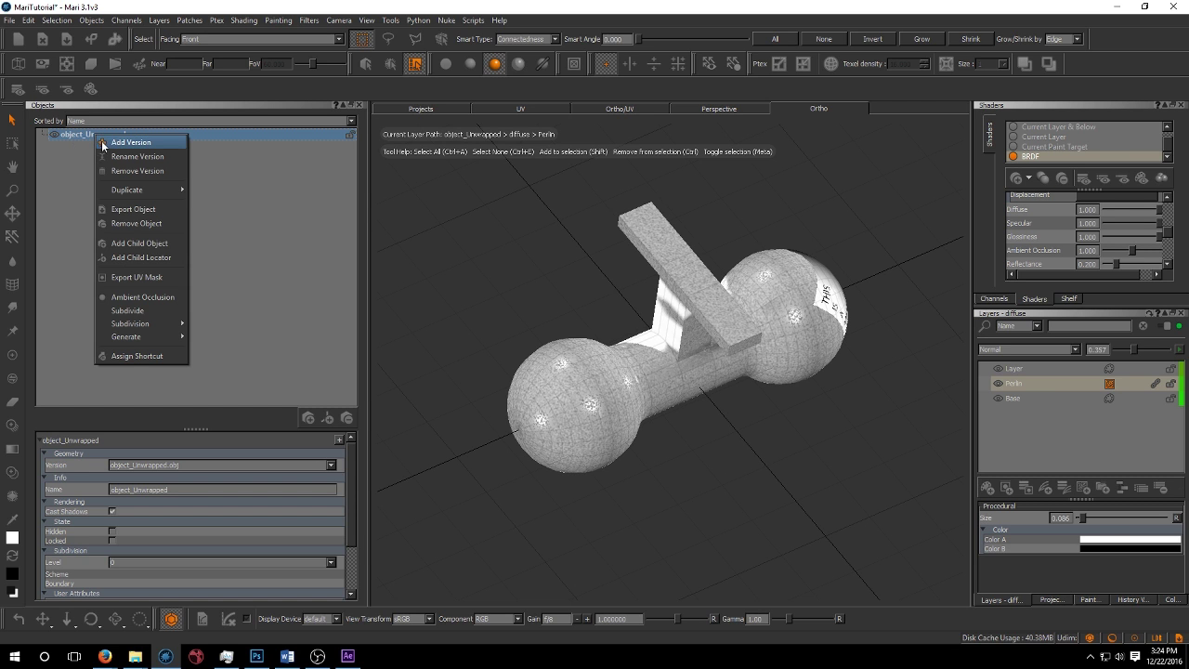
click(105, 142)
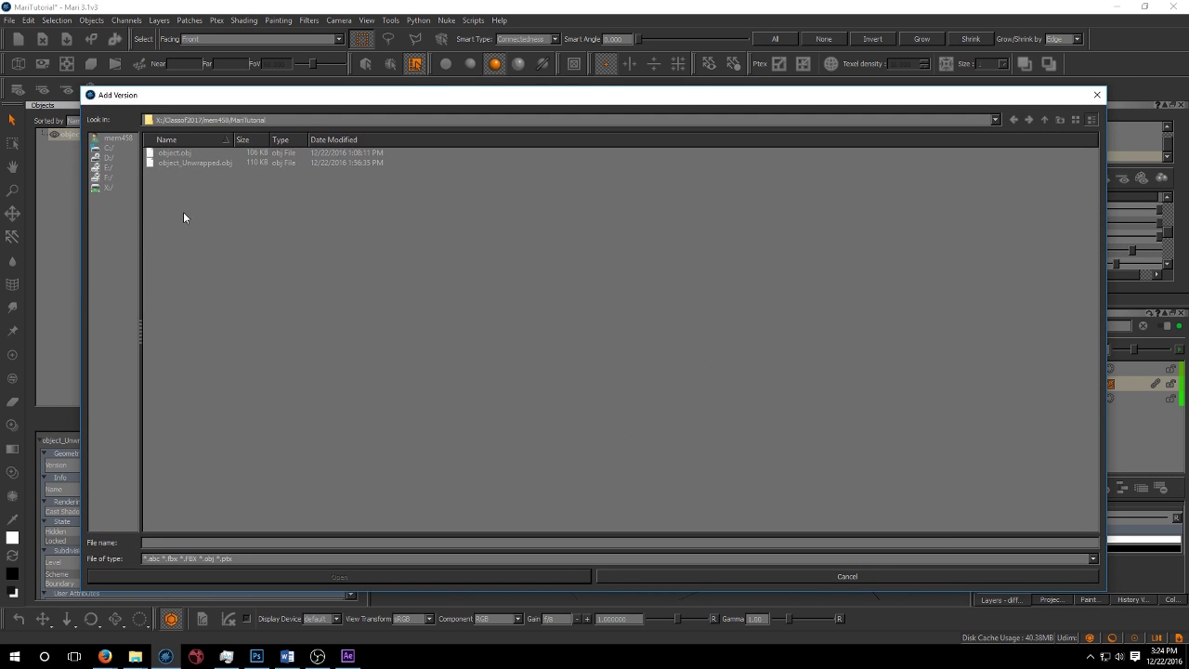
double_click(163, 153)
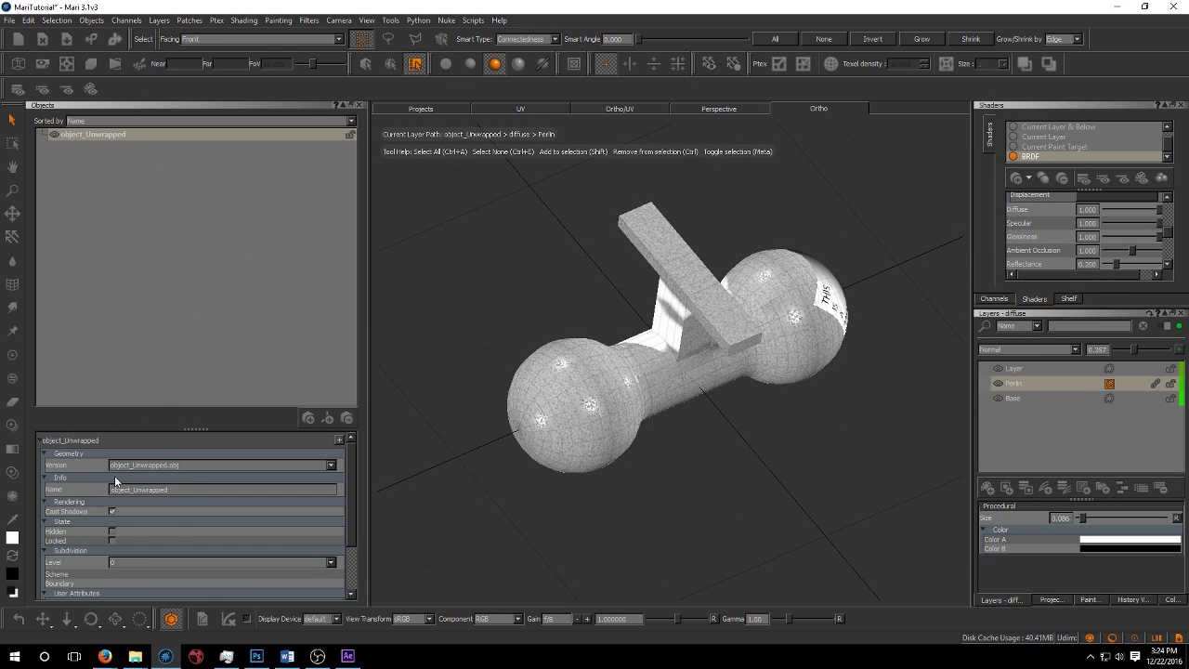
Step: Set the geometry version to object and inspect the model beside its UVs in the Ortho/UV view
click(137, 464)
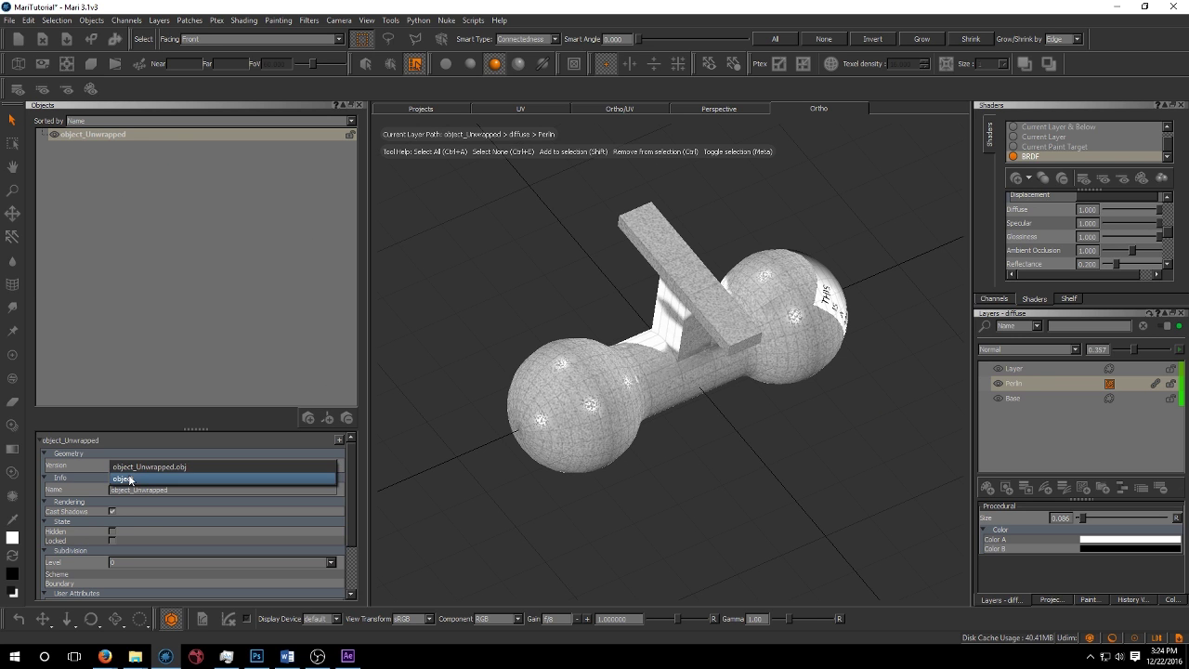
click(132, 478)
middle_drag(671, 401, 651, 319)
click(652, 112)
alt+drag(673, 307, 546, 312)
alt+middle_drag(582, 301, 551, 314)
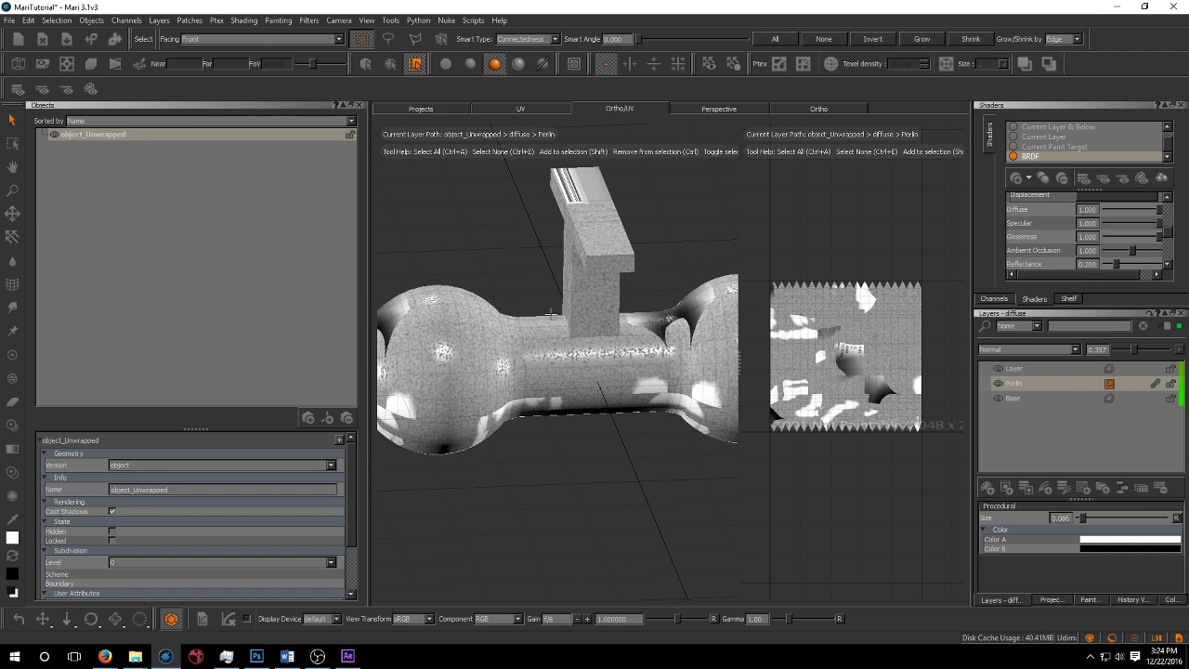
Step: Compare both geometry versions, set the version back to object_Unwrapped.obj and close the Objects palette
click(149, 467)
click(151, 475)
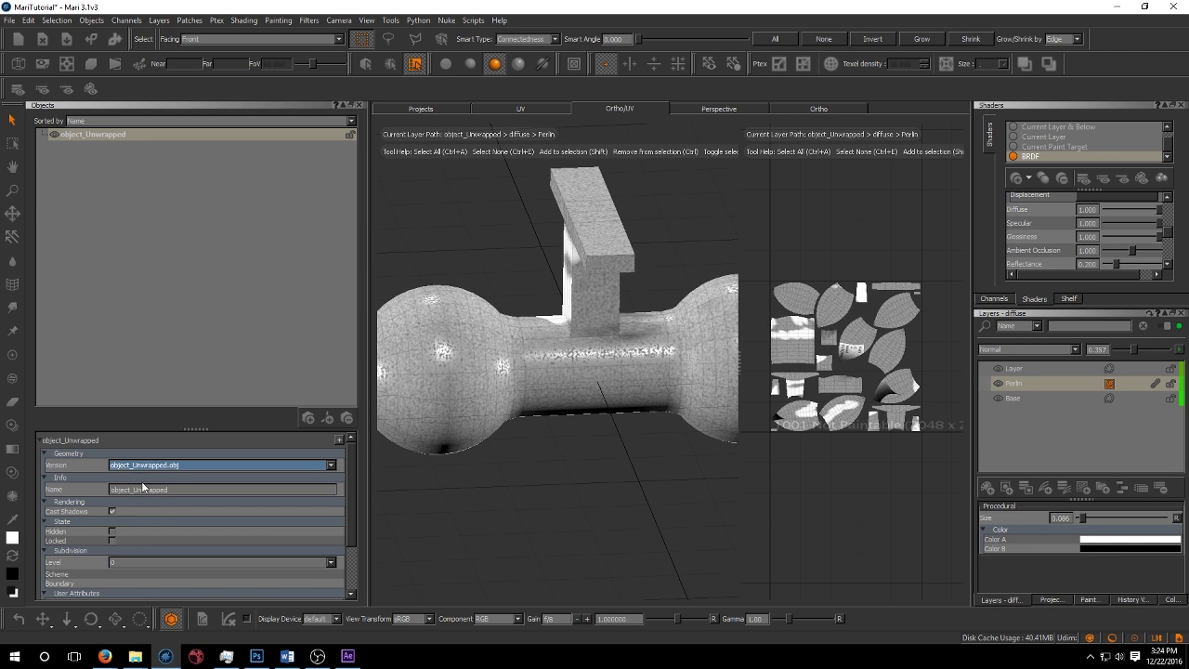
click(152, 466)
click(149, 485)
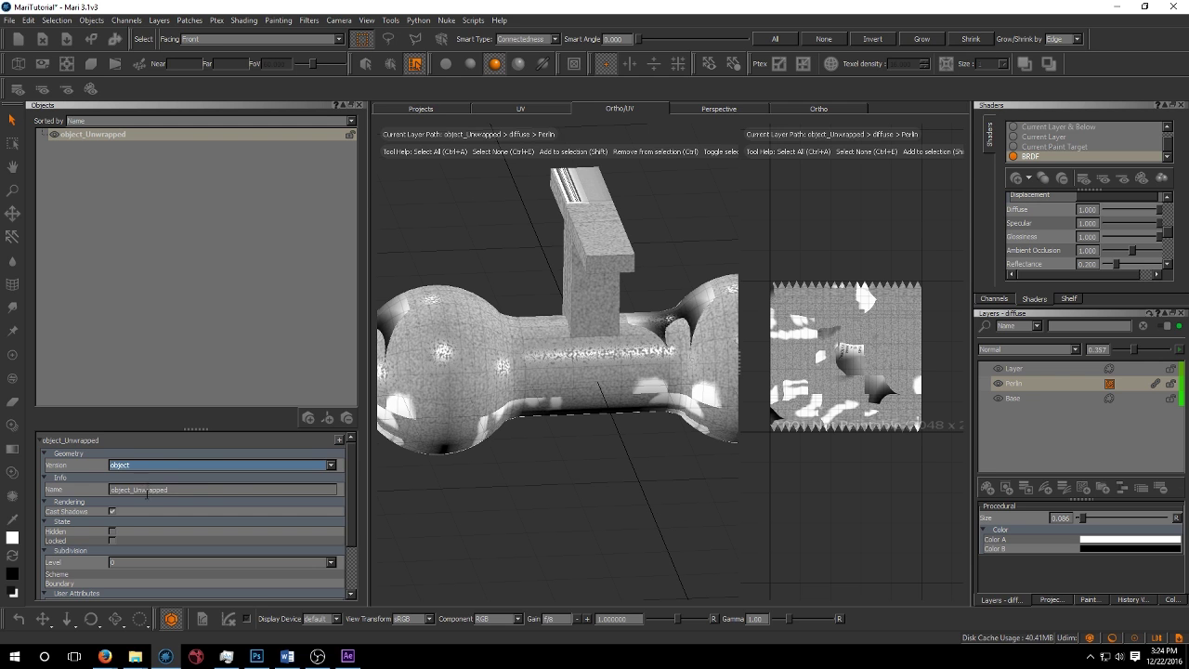
alt+drag(446, 491, 502, 493)
click(160, 467)
click(147, 472)
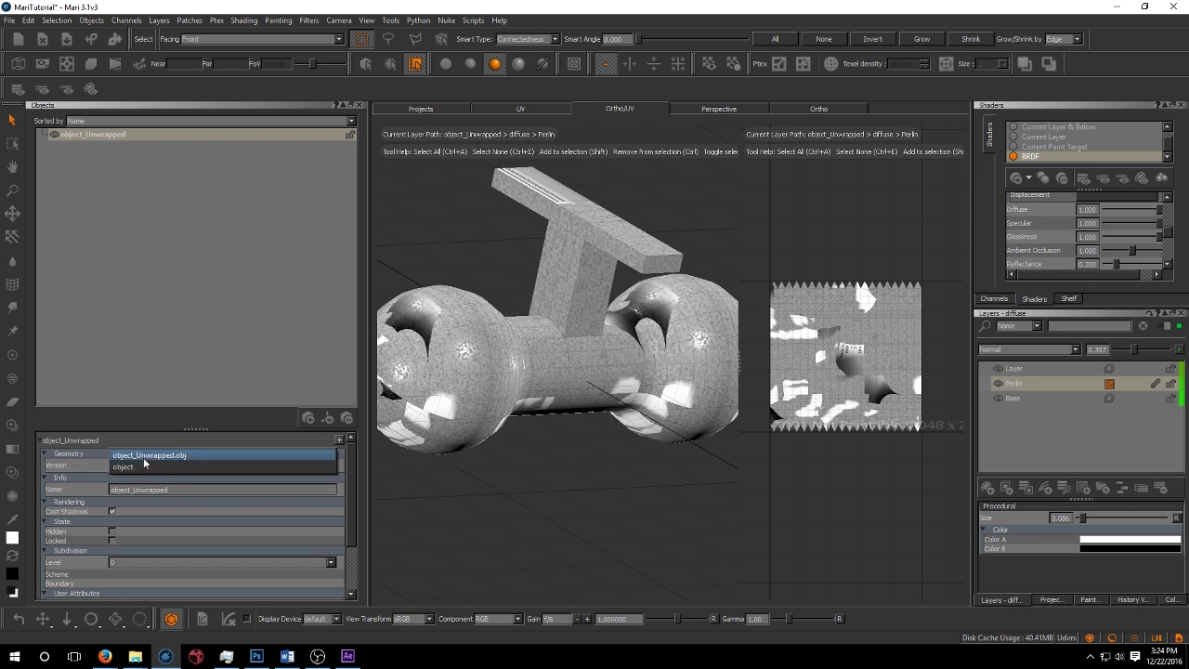
click(360, 105)
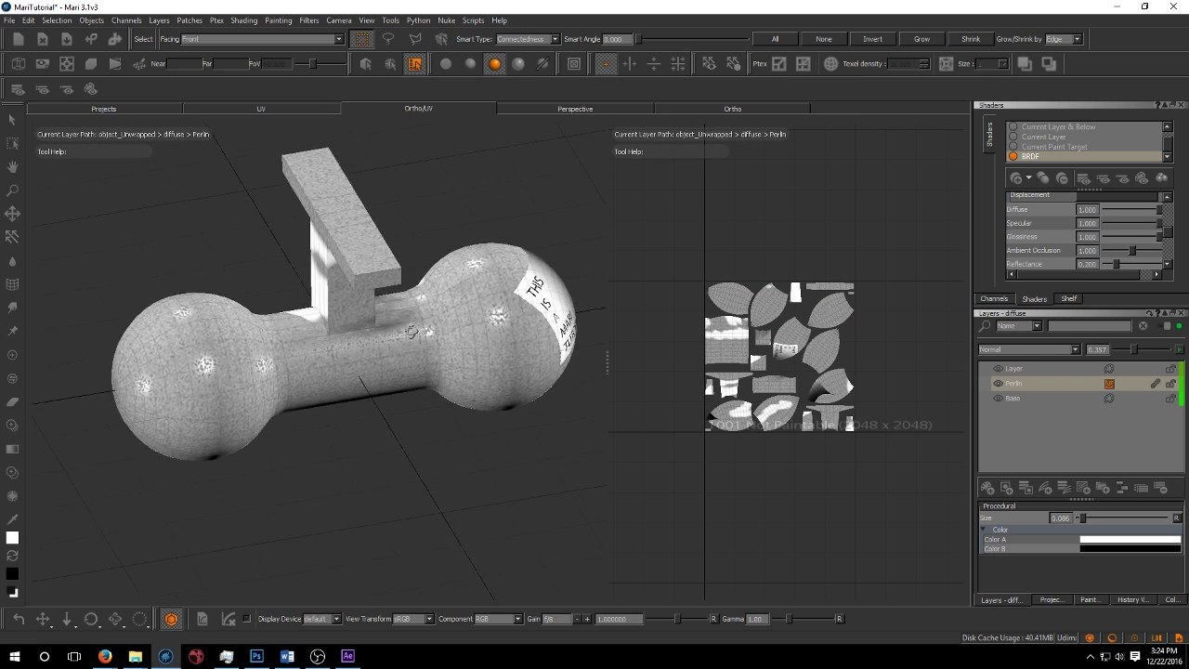
middle_drag(409, 331, 327, 288)
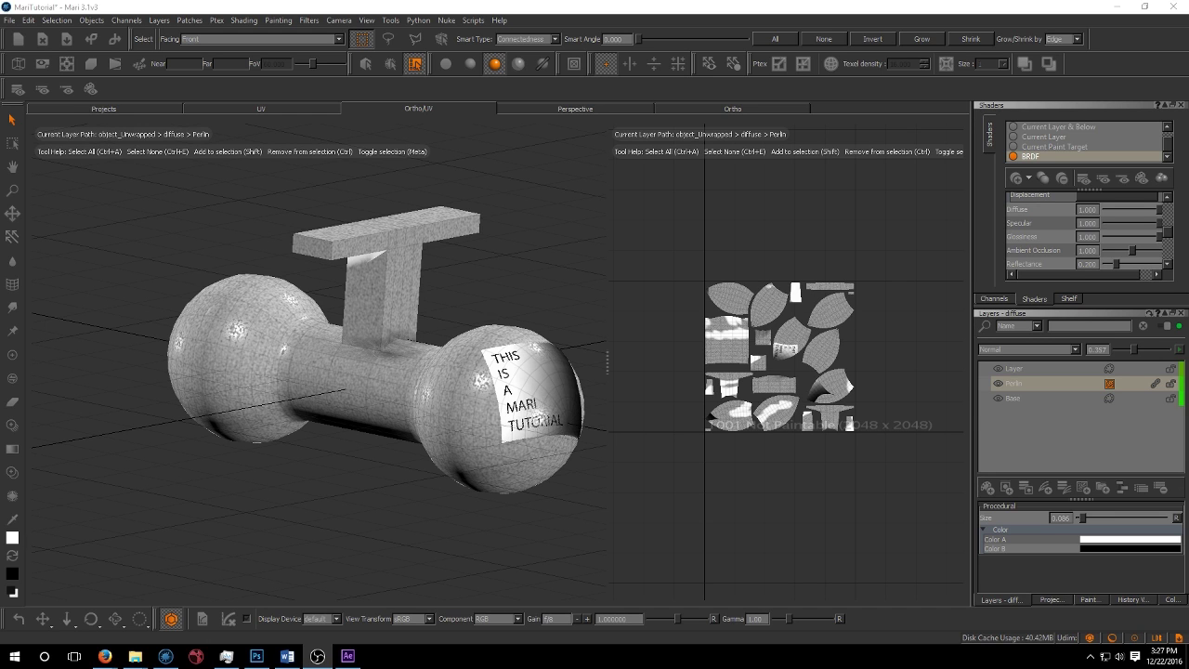
Step: Start a flattened export of the current diffuse channel and check the recently used export paths
click(126, 20)
mouse_move(154, 217)
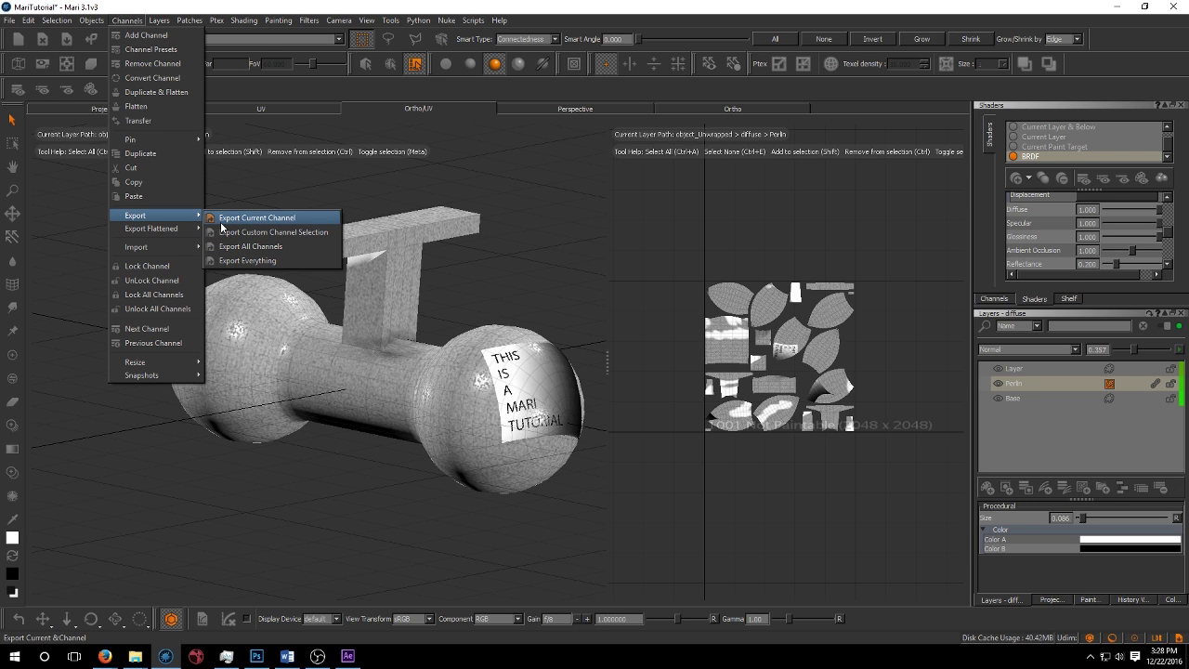
mouse_move(198, 232)
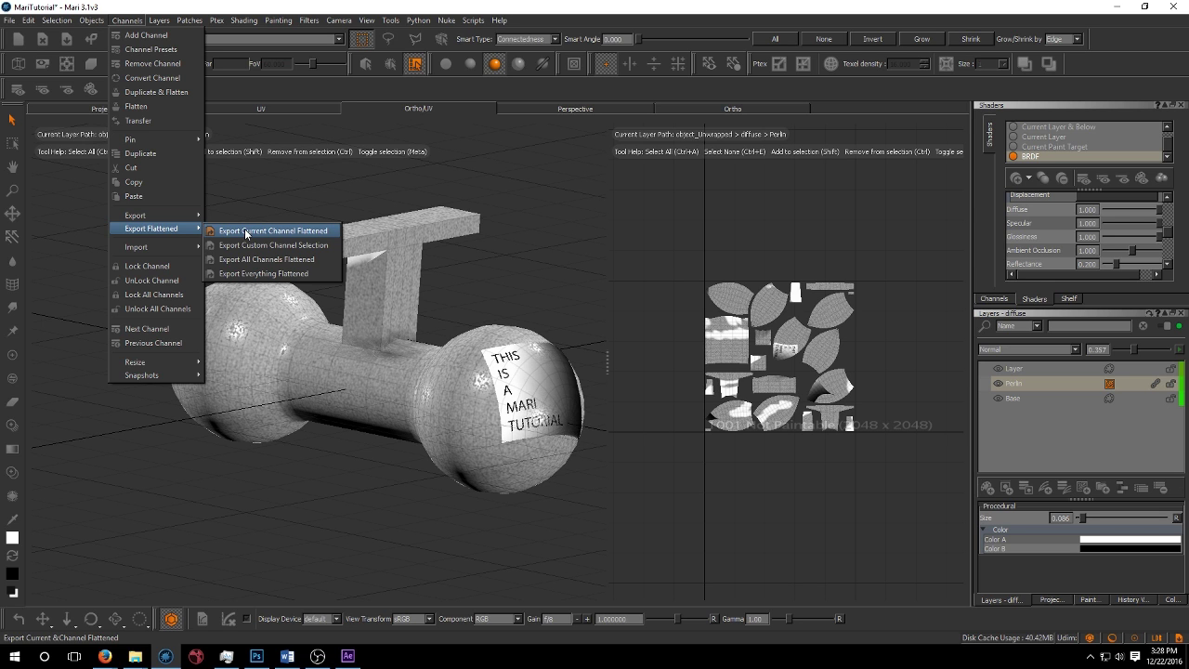
click(243, 232)
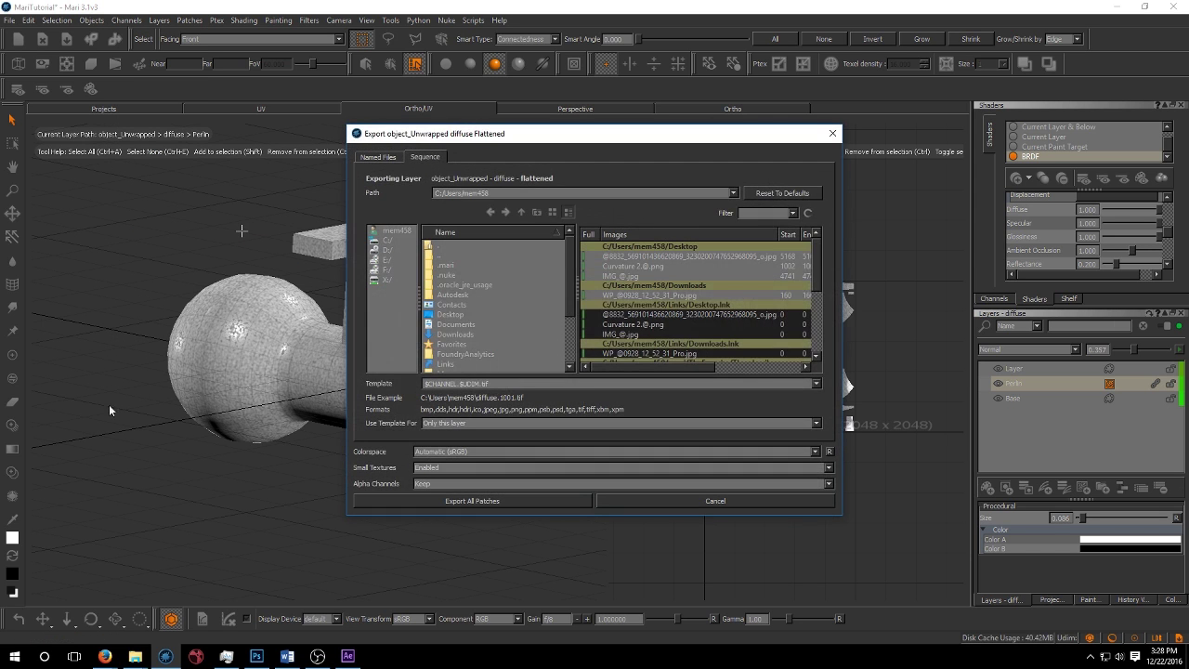
click(734, 193)
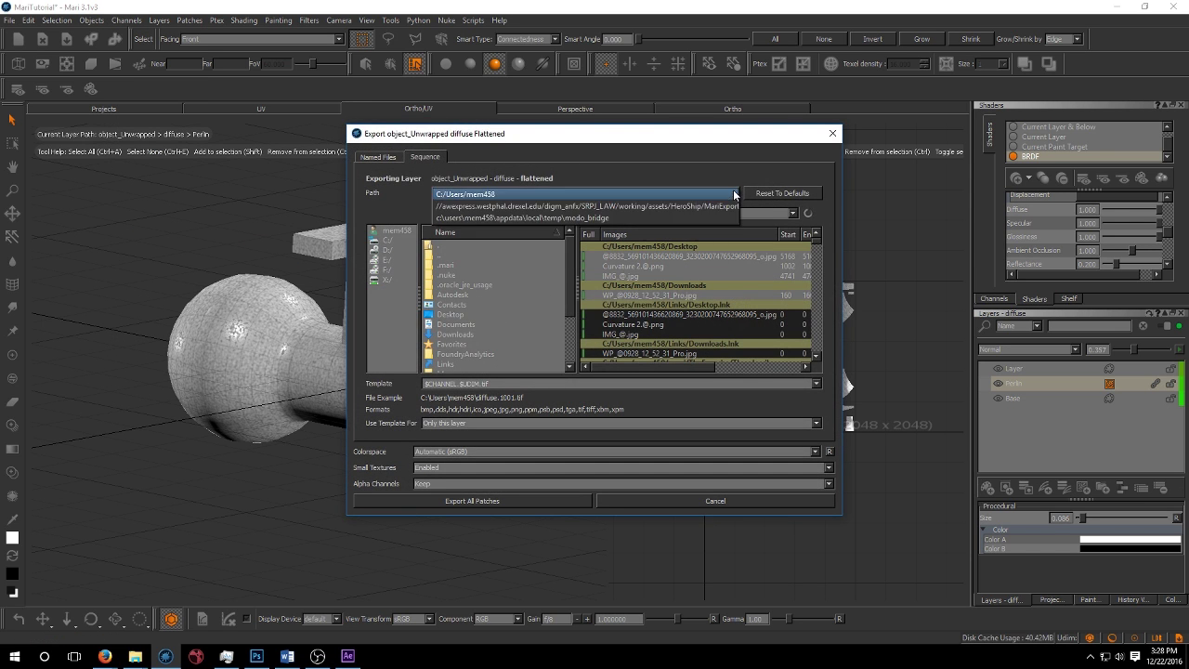
click(702, 180)
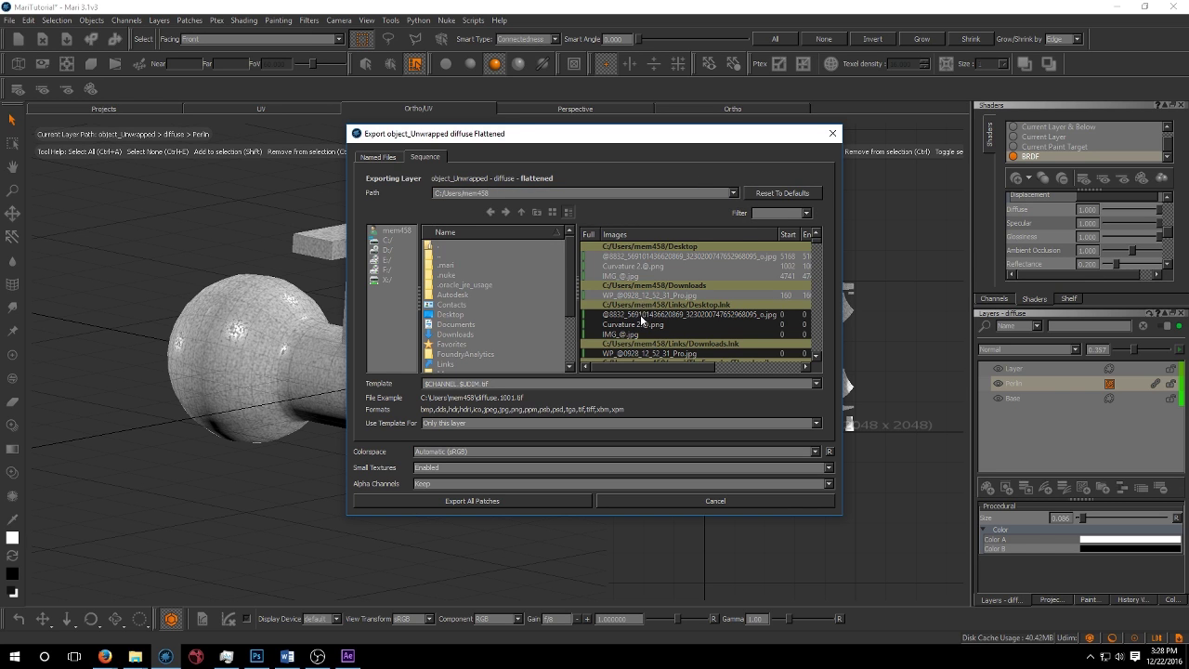
Step: Set the export path to the MariTutorial folder inside the personal folder under Classof2017 on the X: drive
scroll(640, 314, down, 2)
scroll(471, 324, down, 2)
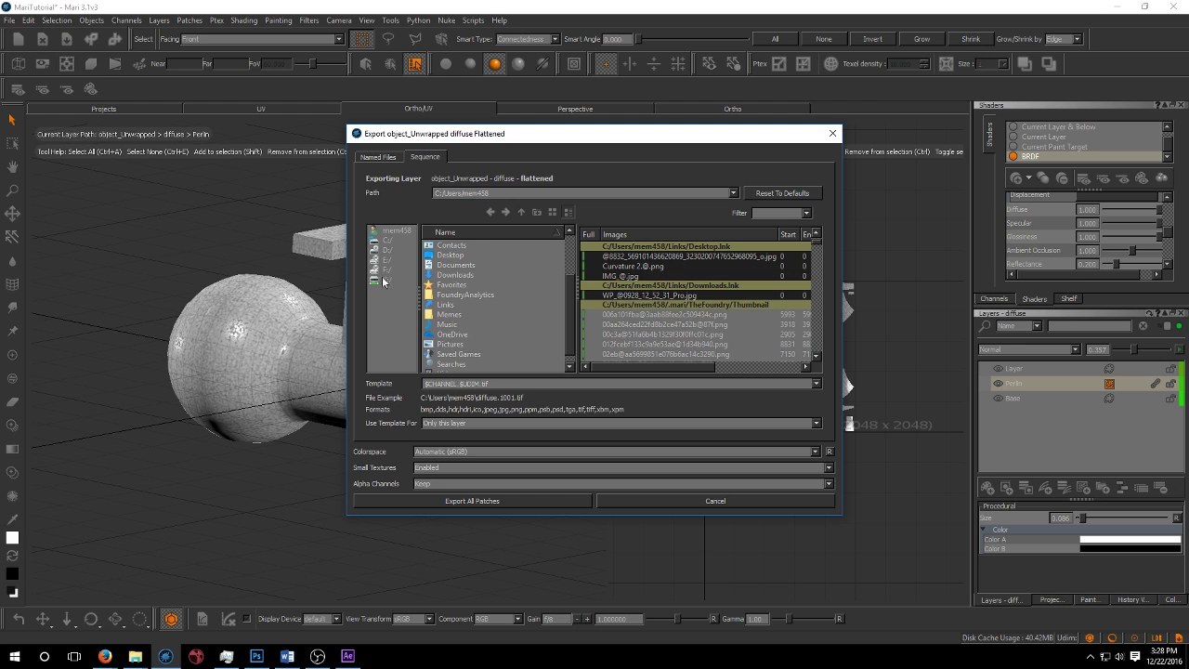
click(385, 280)
click(465, 355)
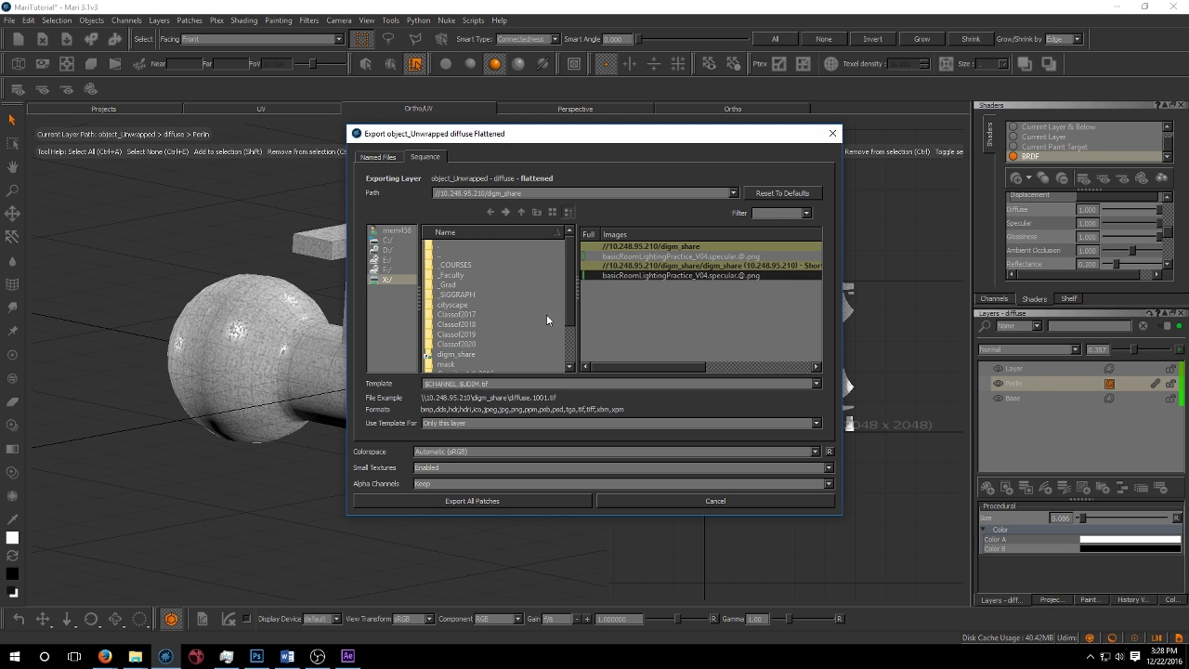
click(469, 316)
double_click(470, 316)
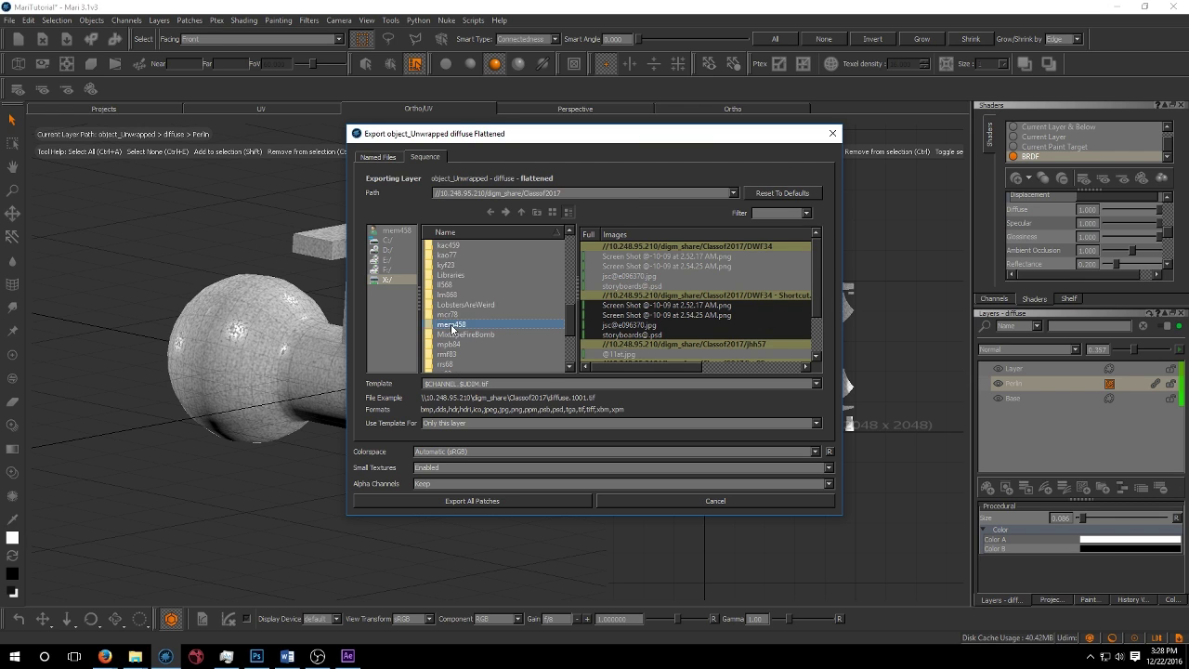
double_click(450, 327)
double_click(448, 282)
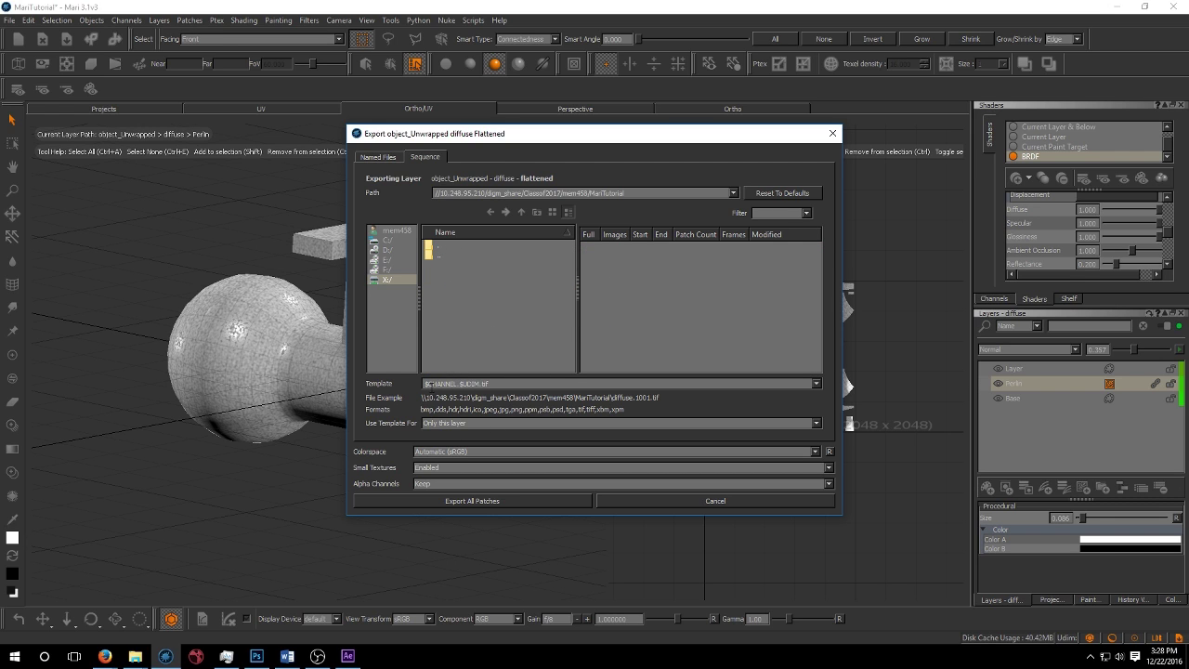
Step: Export all patches with the $CHANNEL.$UDIM.tif template and check diffuse.1001.tif in the MariTutorial folder in File Explorer
drag(426, 383, 480, 383)
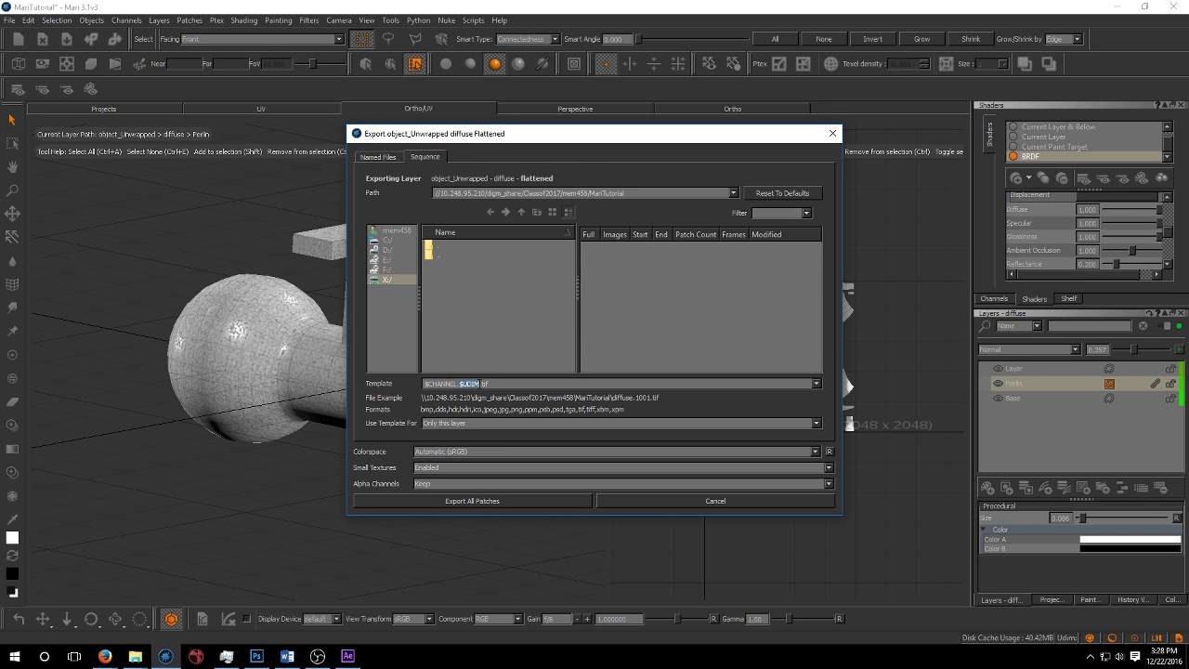
click(445, 501)
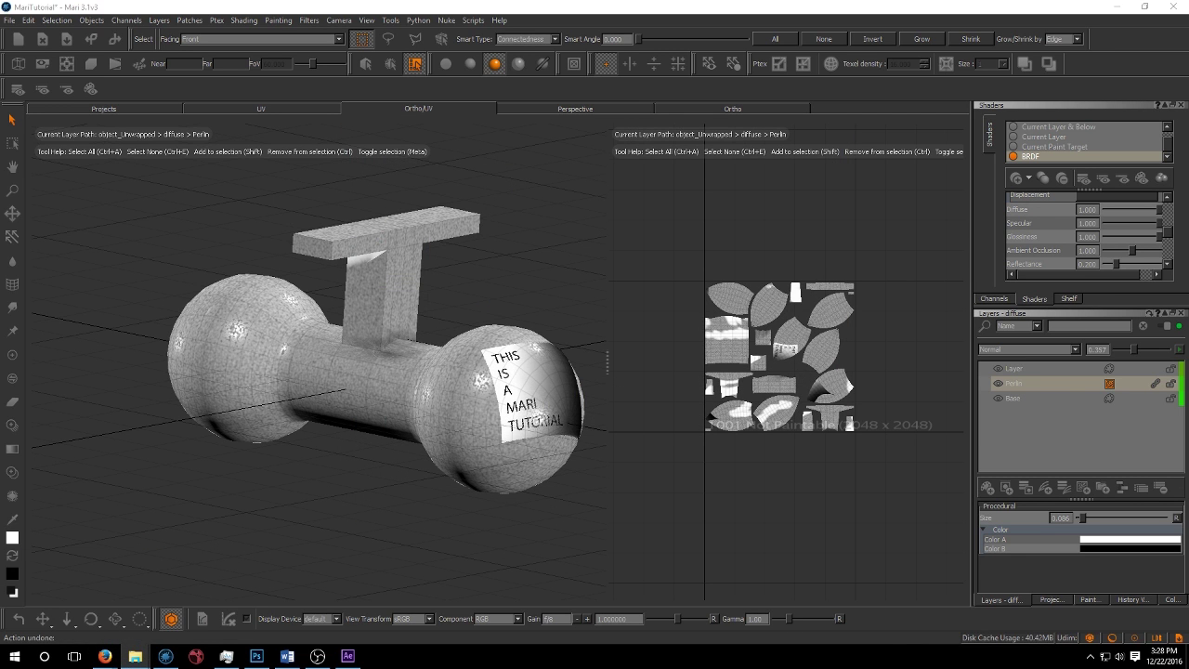
drag(0, 251, 481, 148)
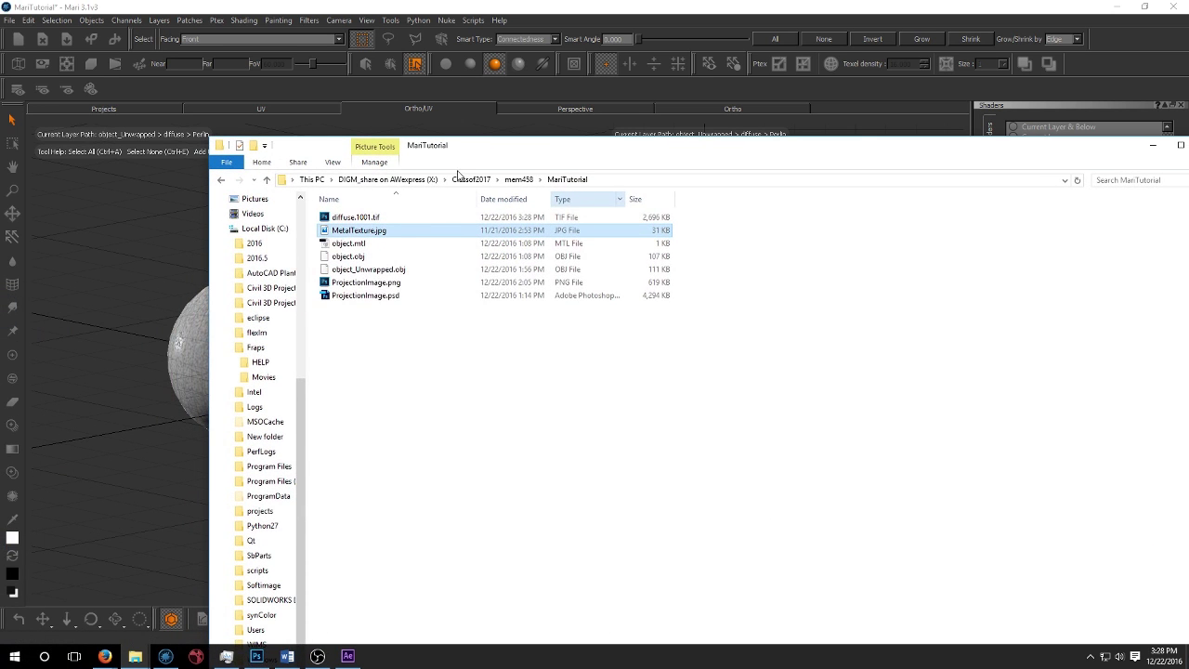
click(376, 225)
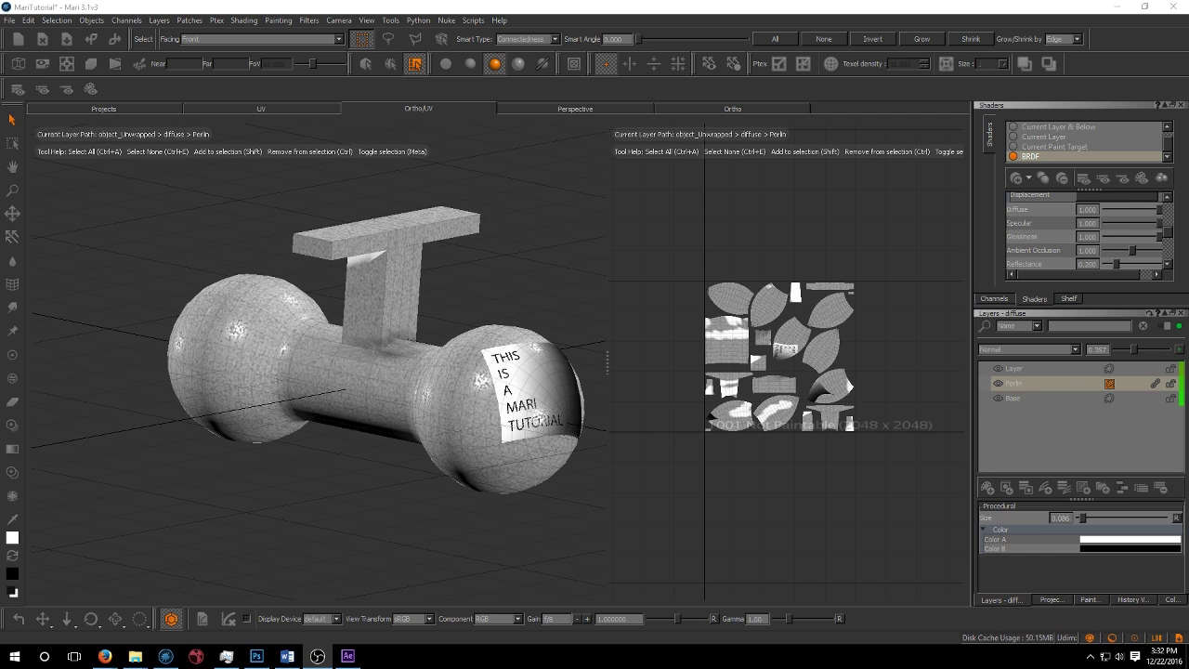
Step: View the Mari-users mailing list page in the web browser, open Mari's user_guide.pdf and look through its table of contents
drag(0, 186, 395, 29)
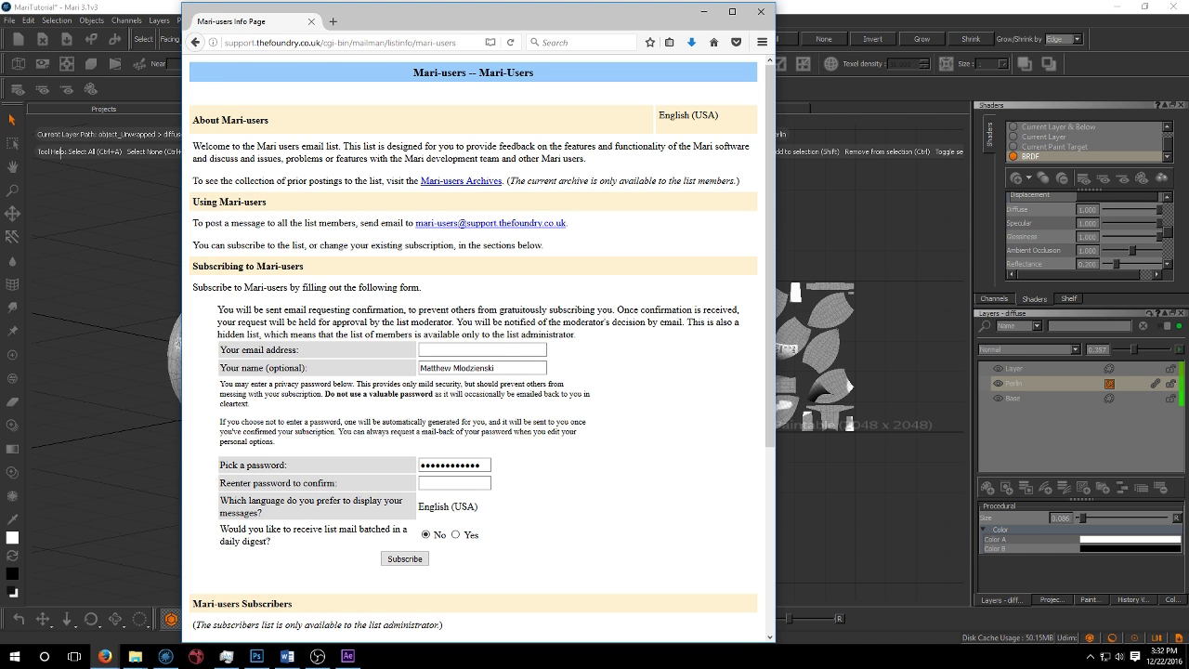
click(98, 6)
click(500, 20)
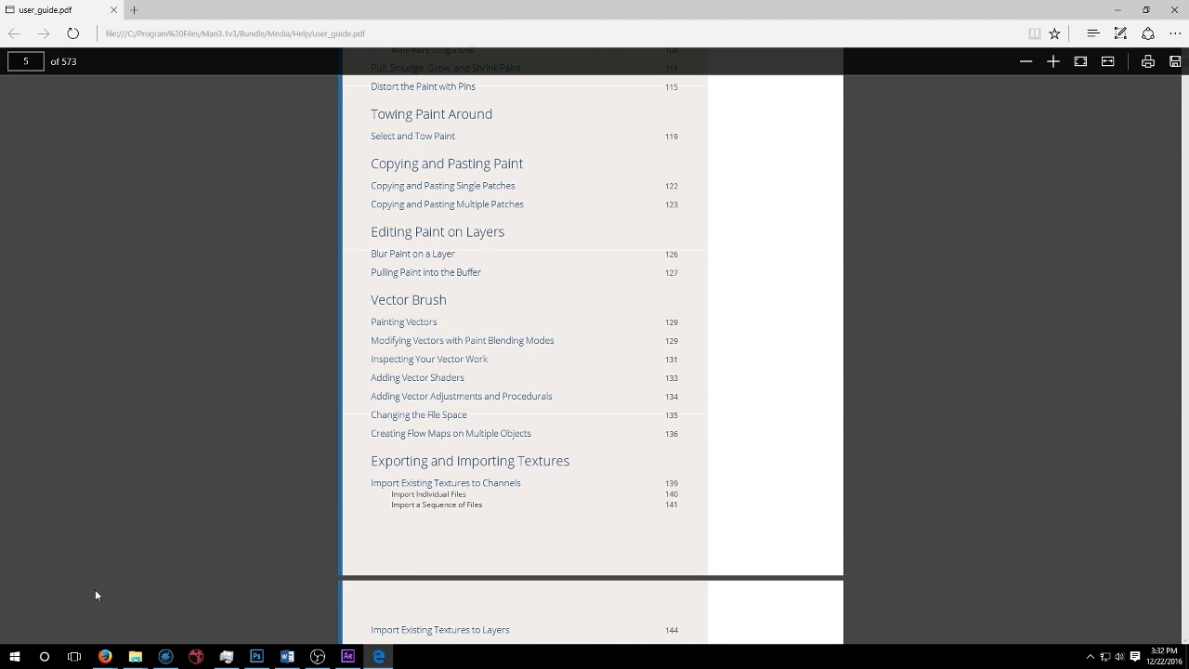
scroll(357, 455, down, 4)
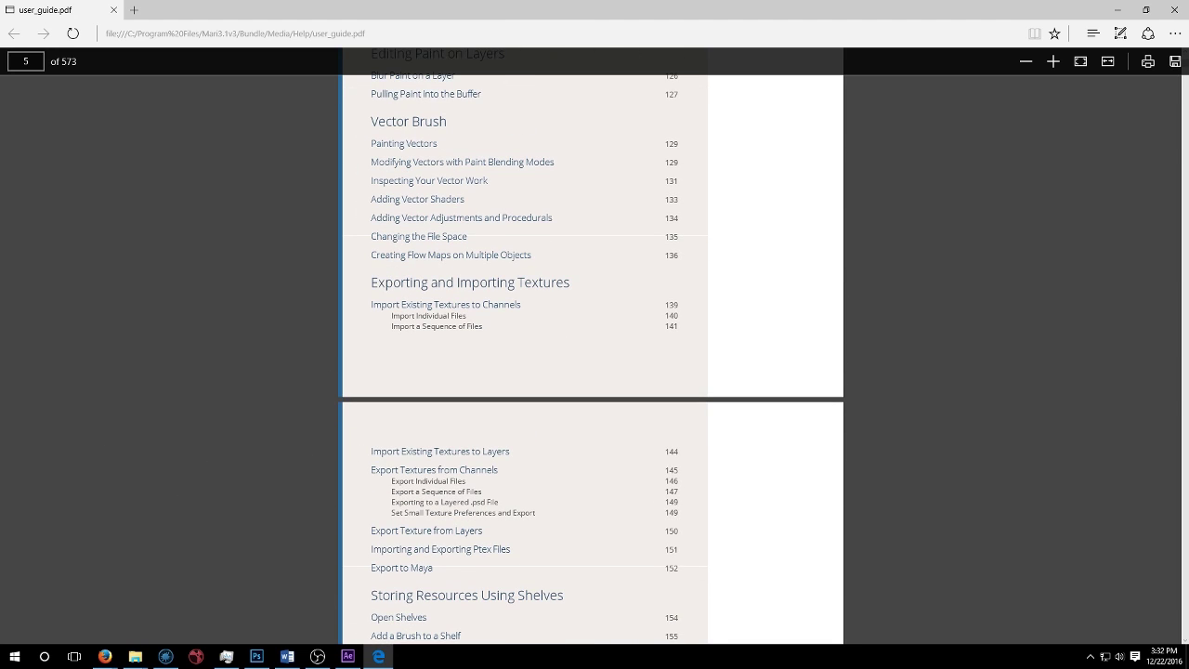